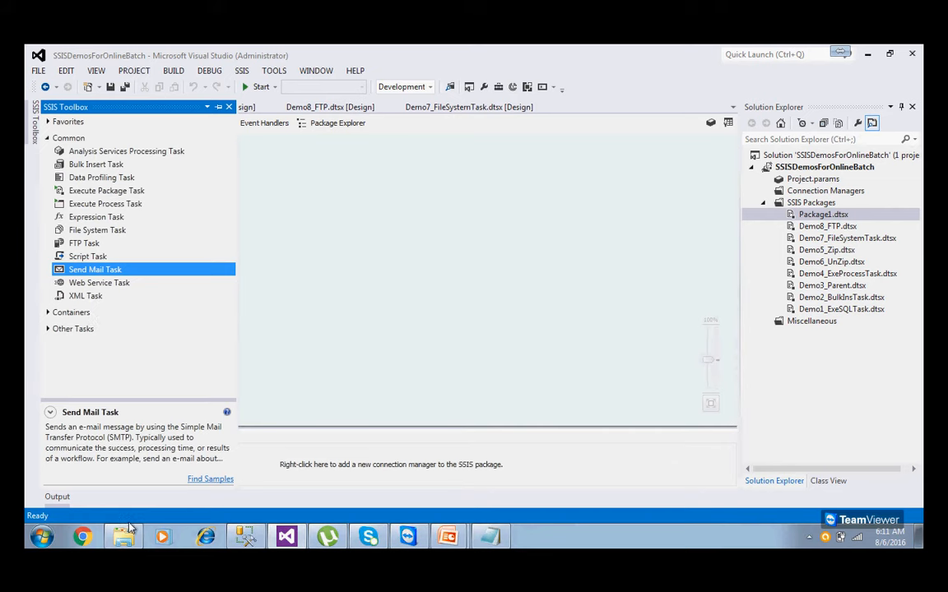
# Navigate to the US folder on the DATA (D:) drive and select all eight files.
pyautogui.click(124, 539)
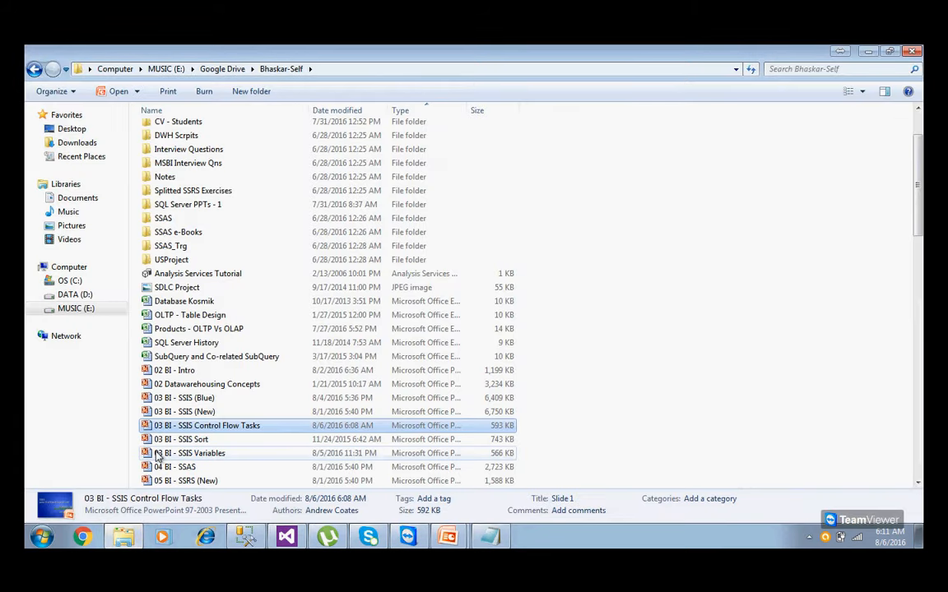
pyautogui.scroll(2, 192, 329)
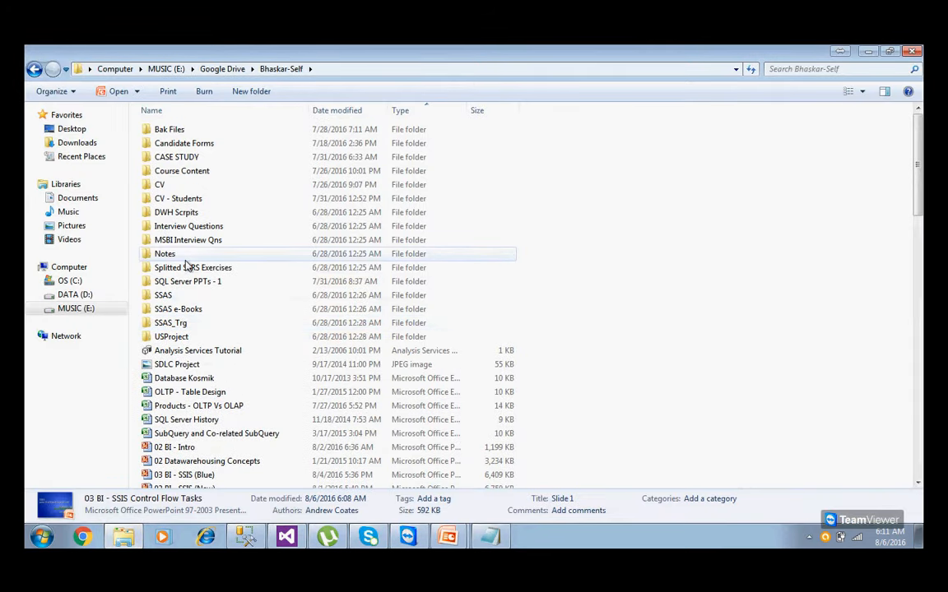
pyautogui.click(162, 71)
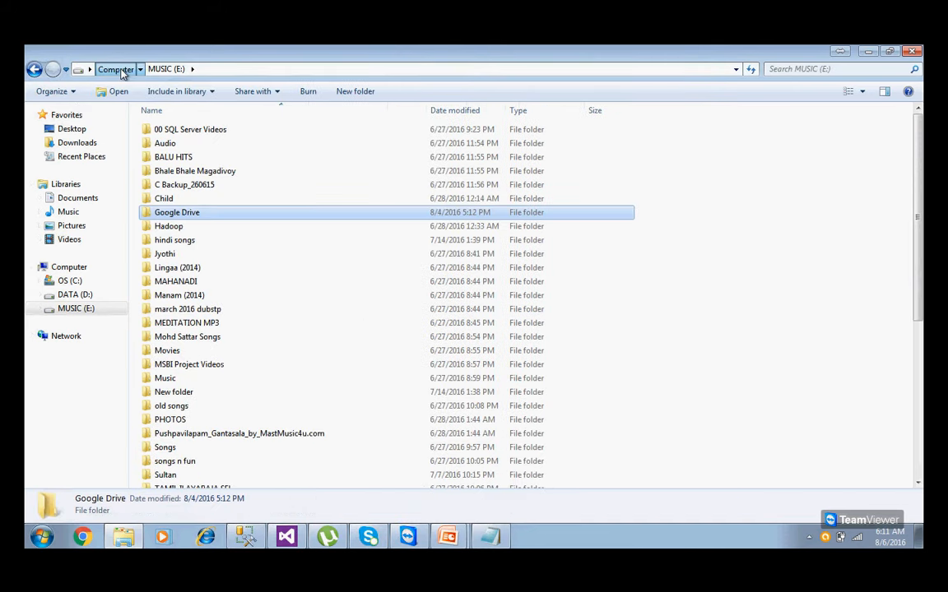
pyautogui.click(119, 69)
pyautogui.doubleClick(374, 152)
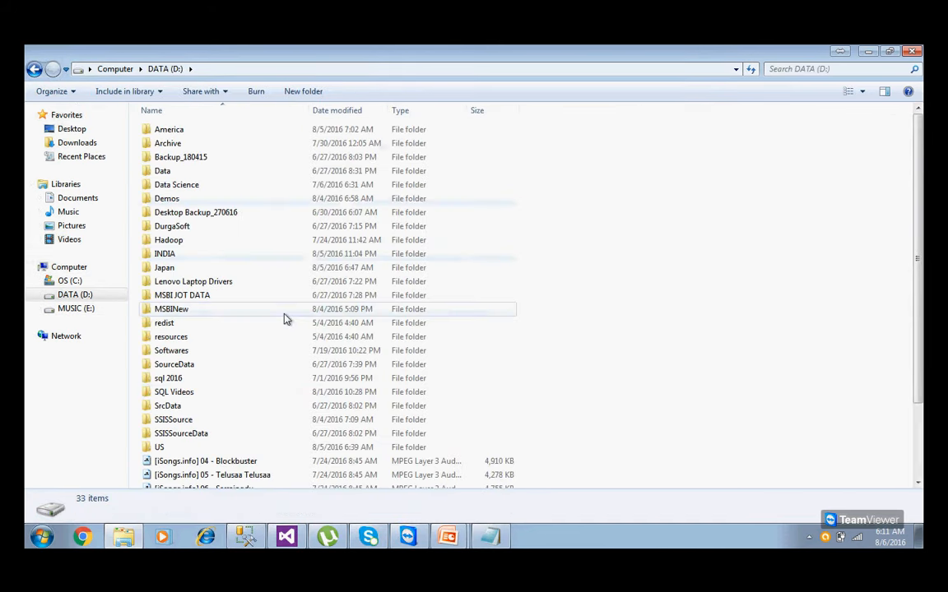
pyautogui.doubleClick(162, 448)
pyautogui.moveTo(335, 398); pyautogui.dragTo(132, 120)
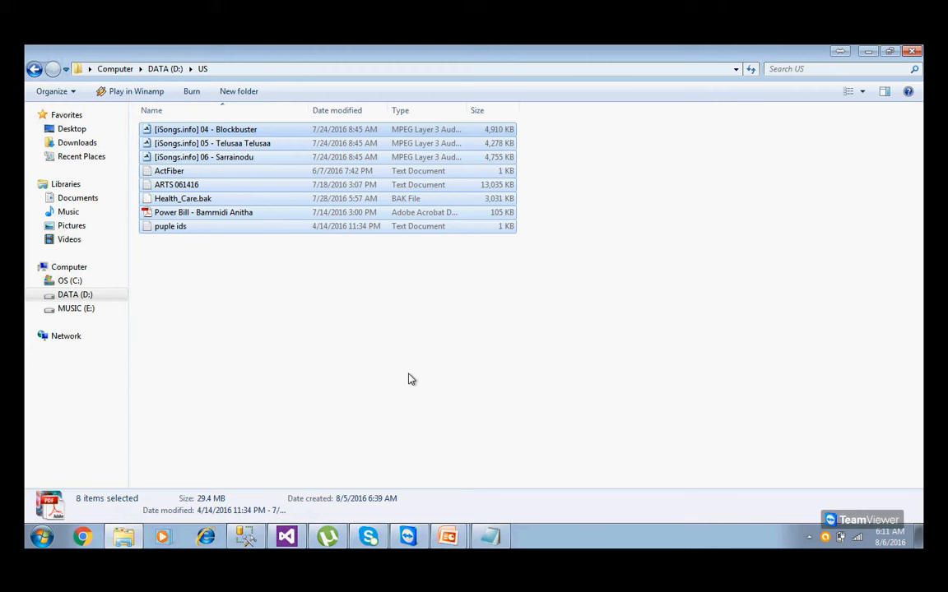
# Reveal the full path D:\US in the address bar twice, returning to the breadcrumb view each time.
pyautogui.click(228, 68)
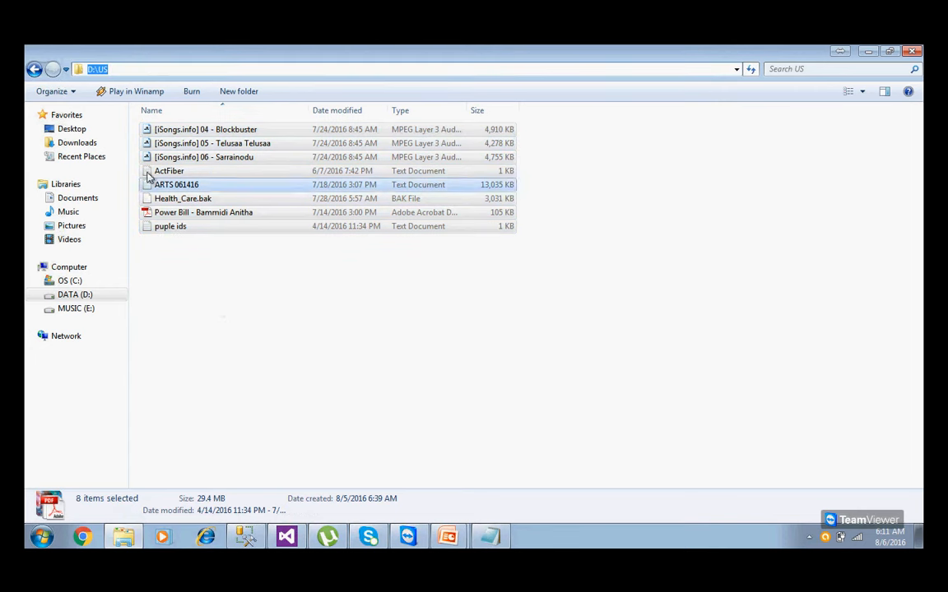
pyautogui.click(243, 397)
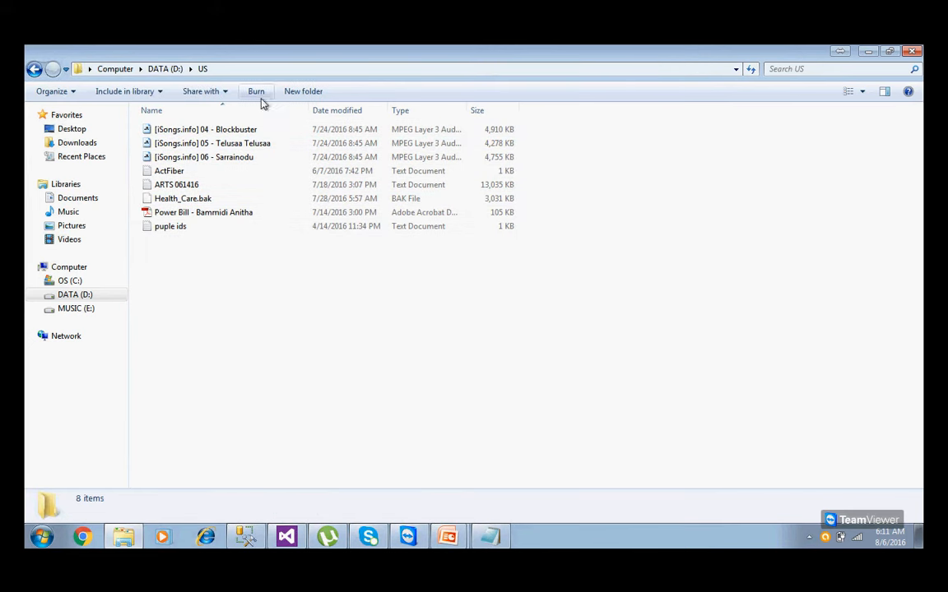
pyautogui.click(244, 72)
pyautogui.click(300, 313)
# Show the Script Task slide in PowerPoint Slide Show, then switch back to the SSIS project.
pyautogui.moveTo(444, 539)
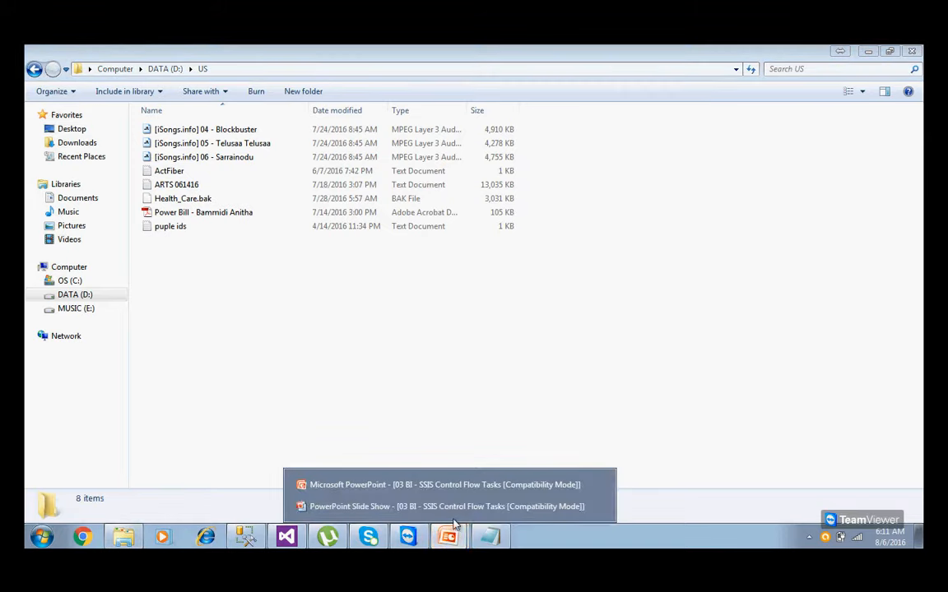
pyautogui.click(458, 505)
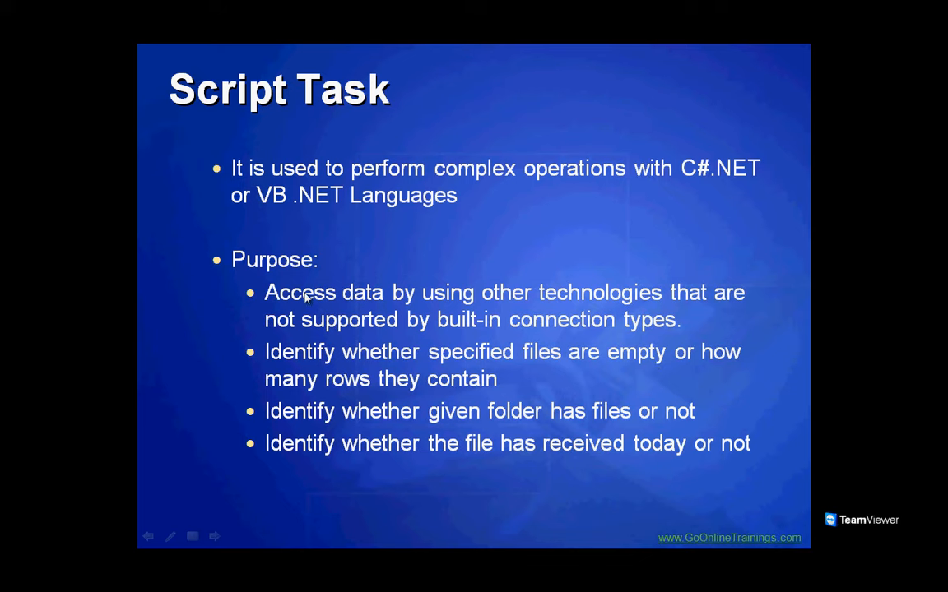
pyautogui.press('super')
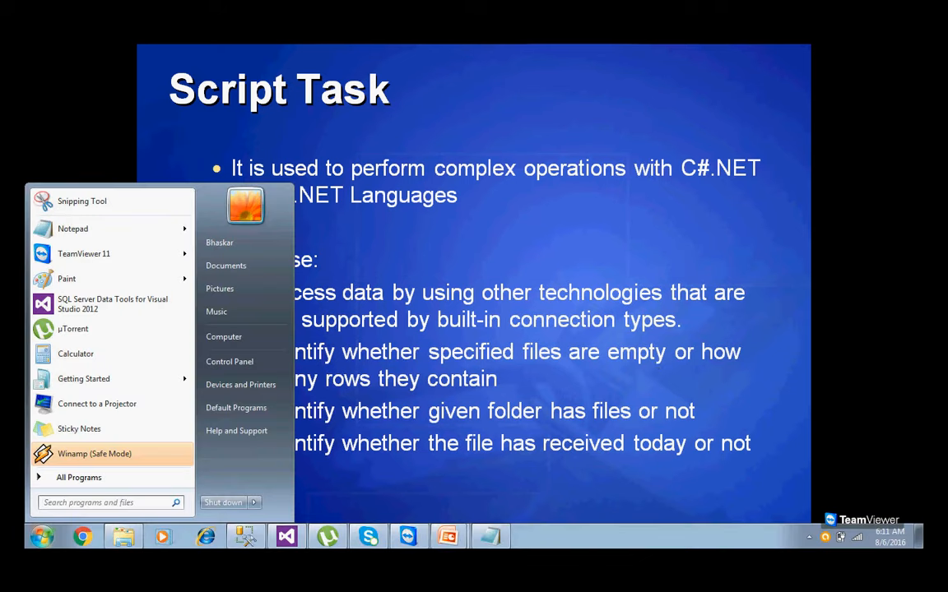
pyautogui.click(287, 536)
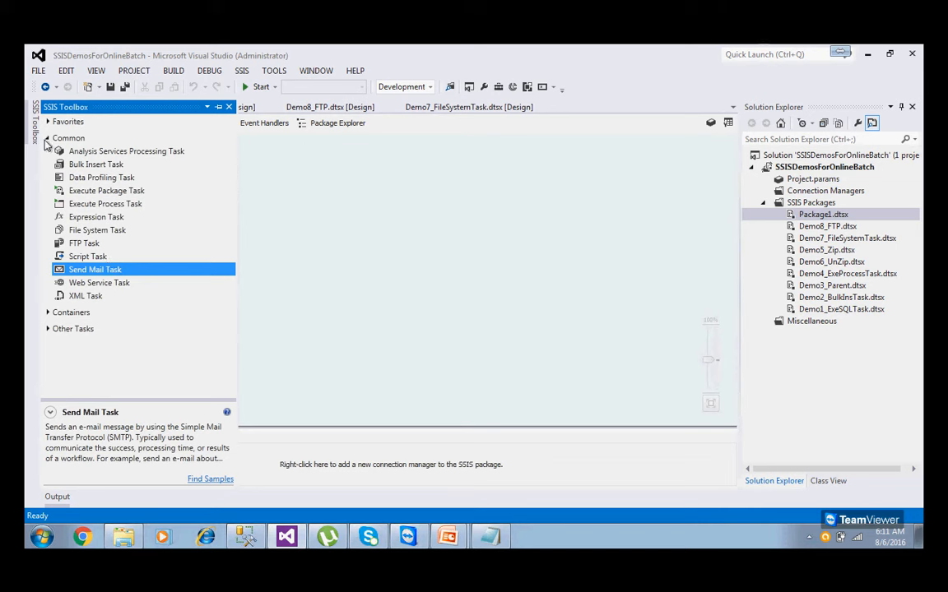
# Collapse the Common group, open Package1's Data Flow page and expand Other Sources in the SSIS Toolbox.
pyautogui.click(47, 139)
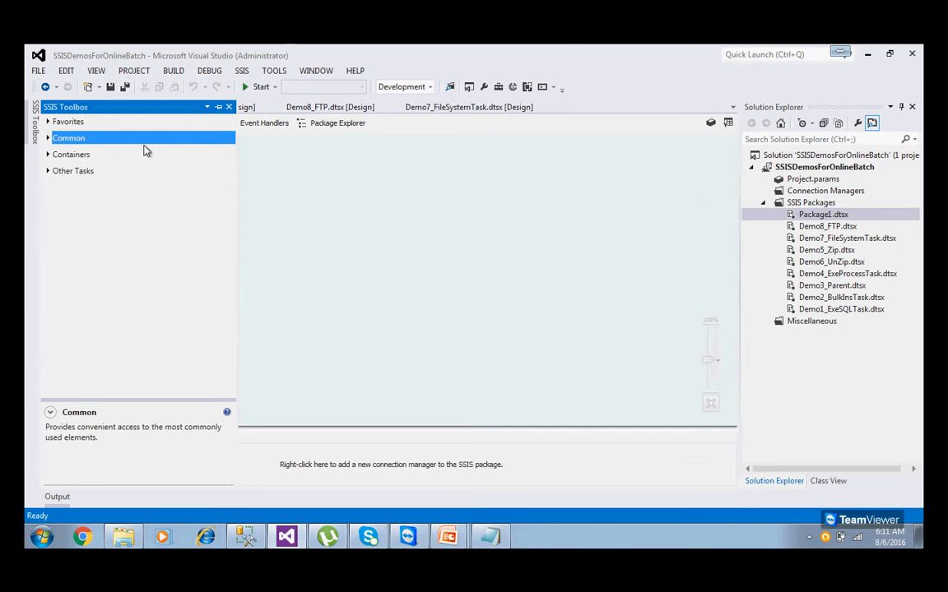
pyautogui.click(277, 177)
pyautogui.click(142, 122)
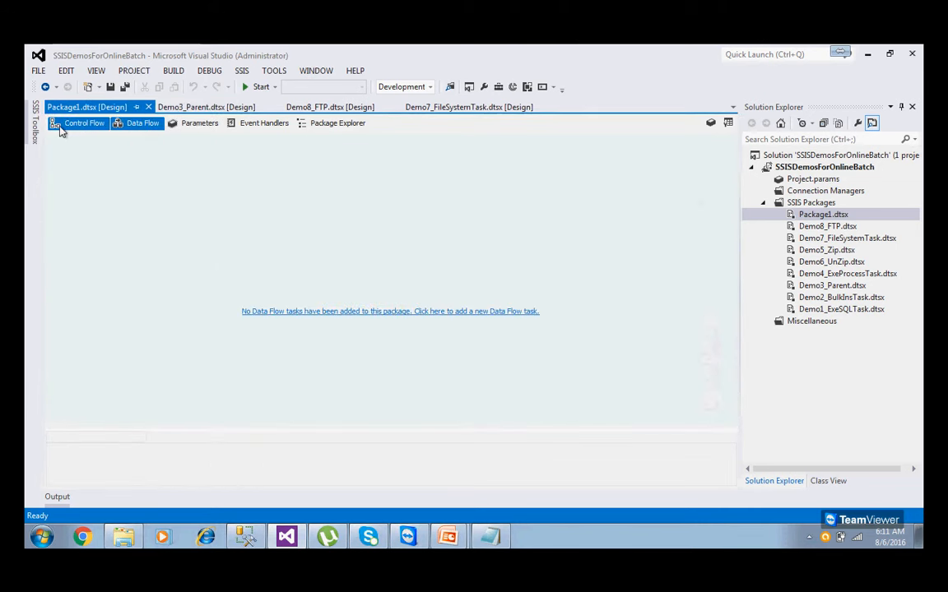
pyautogui.click(36, 128)
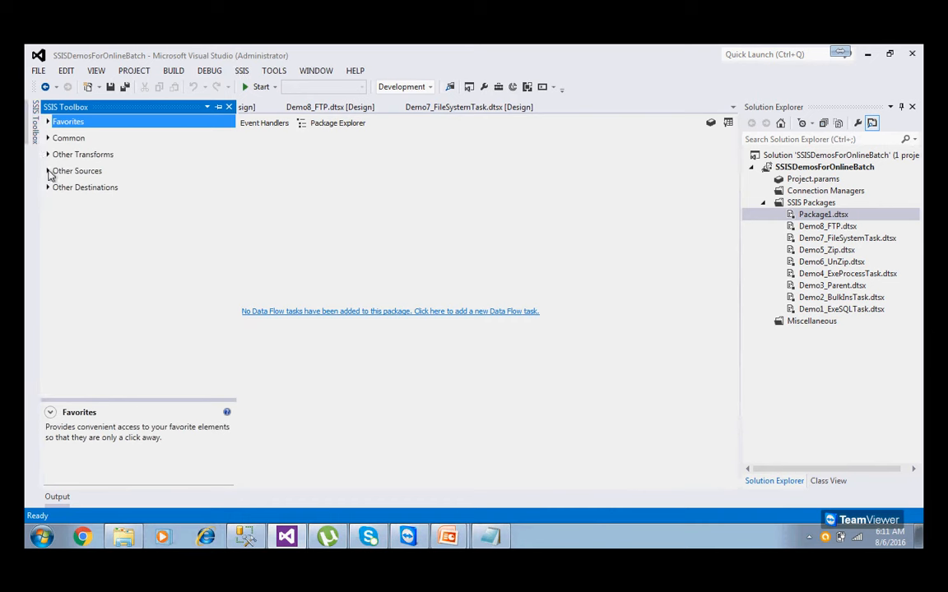
pyautogui.click(47, 170)
# Read the descriptions of ADO NET, CDC, Excel, Flat File, ODBC, OLE DB, Raw File and XML sources.
pyautogui.click(83, 182)
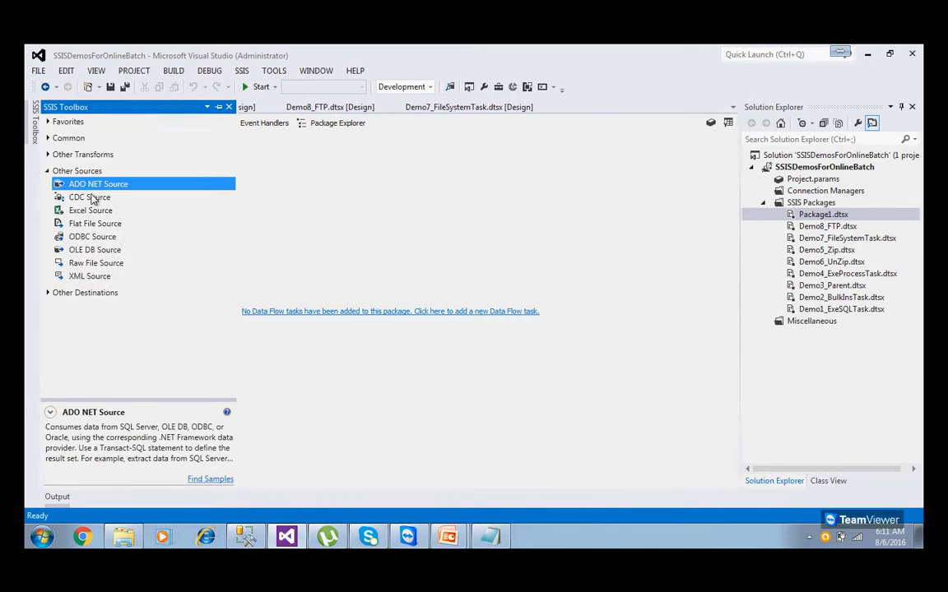
pyautogui.click(87, 198)
pyautogui.click(92, 212)
pyautogui.click(92, 223)
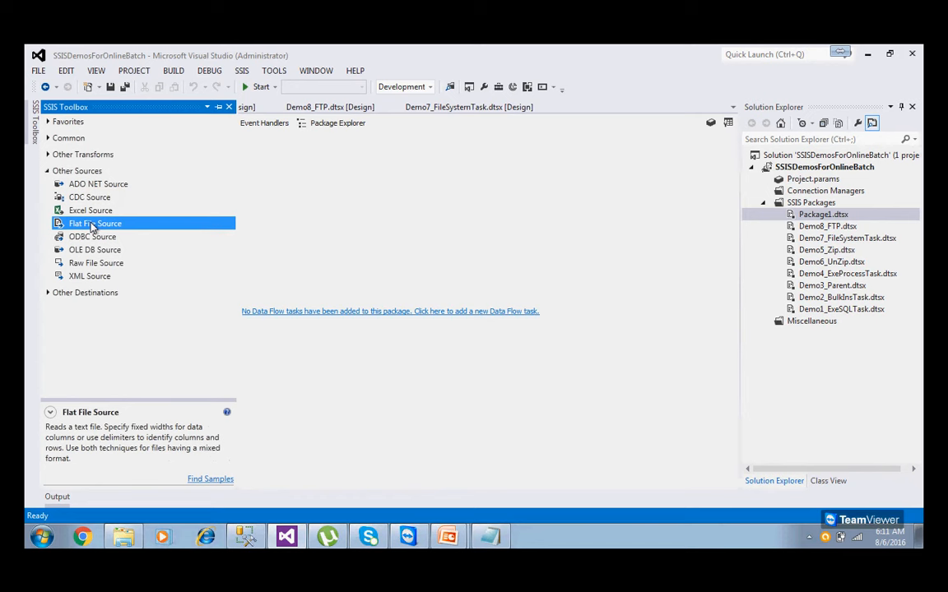
pyautogui.click(96, 237)
pyautogui.click(94, 249)
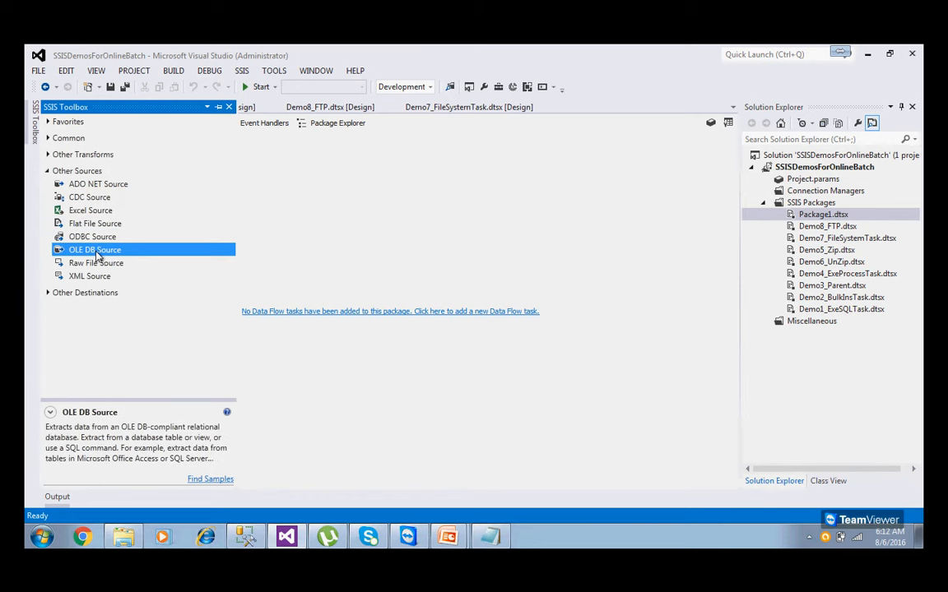
pyautogui.click(100, 265)
pyautogui.click(97, 275)
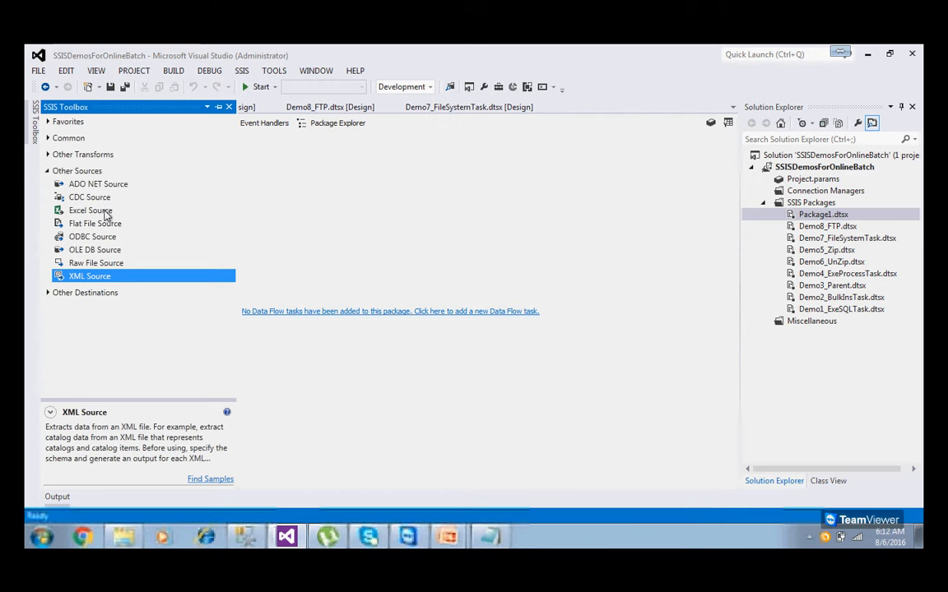
pyautogui.click(105, 212)
pyautogui.click(97, 223)
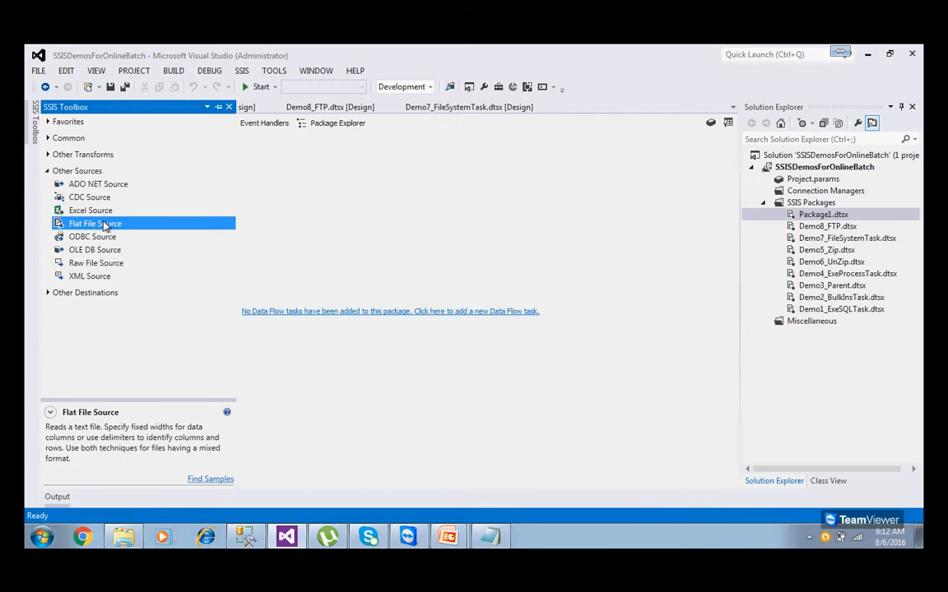
# Type the heading 'Load the data from diff files' underlined with a row of dashes in the notes.
pyautogui.click(490, 537)
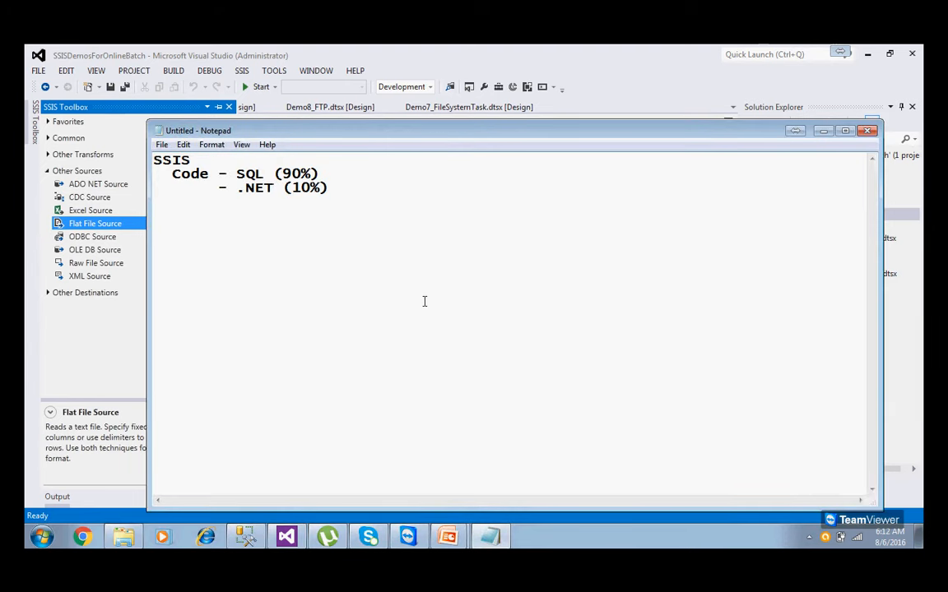
pyautogui.write('Load the data from diff files')
pyautogui.press('Return')
pyautogui.write('-------------------------------')
pyautogui.press('Return')
# List PDF File, Jpeg File and Word Document below the heading and highlight the three lines.
pyautogui.write('PDF')
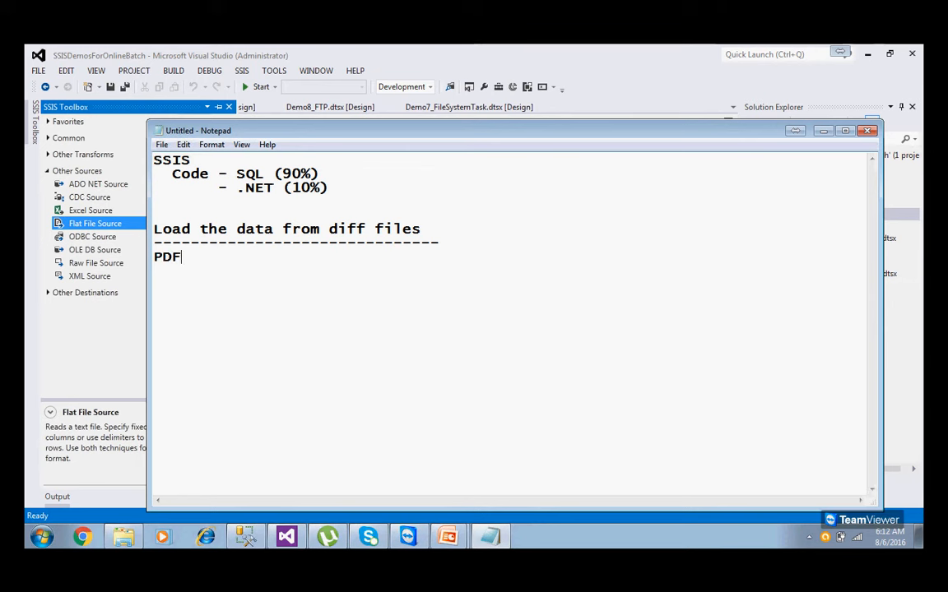
pyautogui.write(' File')
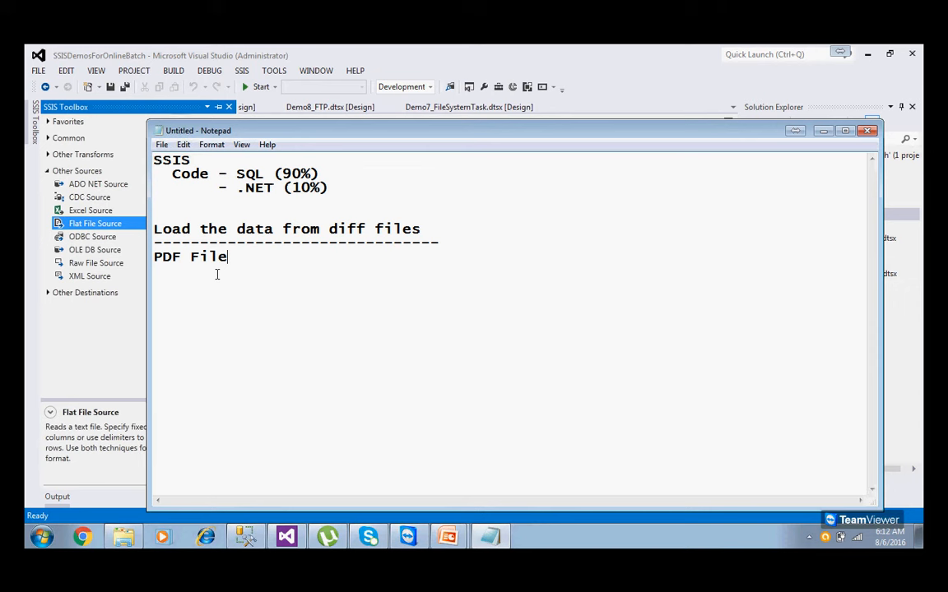
pyautogui.press('Return')
pyautogui.write('Jpeg Fil')
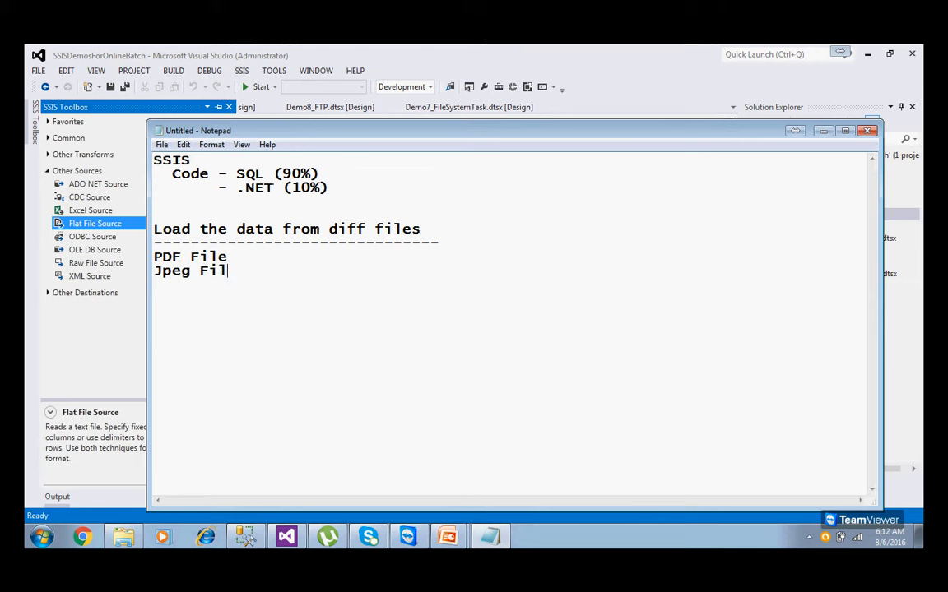
pyautogui.write('e Wi')
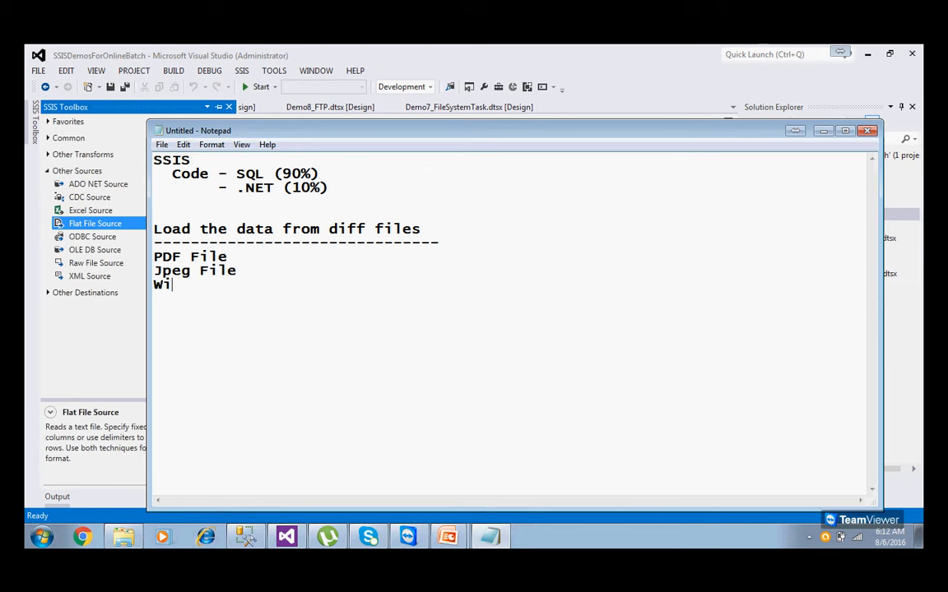
pyautogui.write('ndows')
pyautogui.press('BackSpace')
pyautogui.press('BackSpace')
pyautogui.press('BackSpace')
pyautogui.press('BackSpace')
pyautogui.press('BackSpace')
pyautogui.press('BackSpace')
pyautogui.write('ord Document')
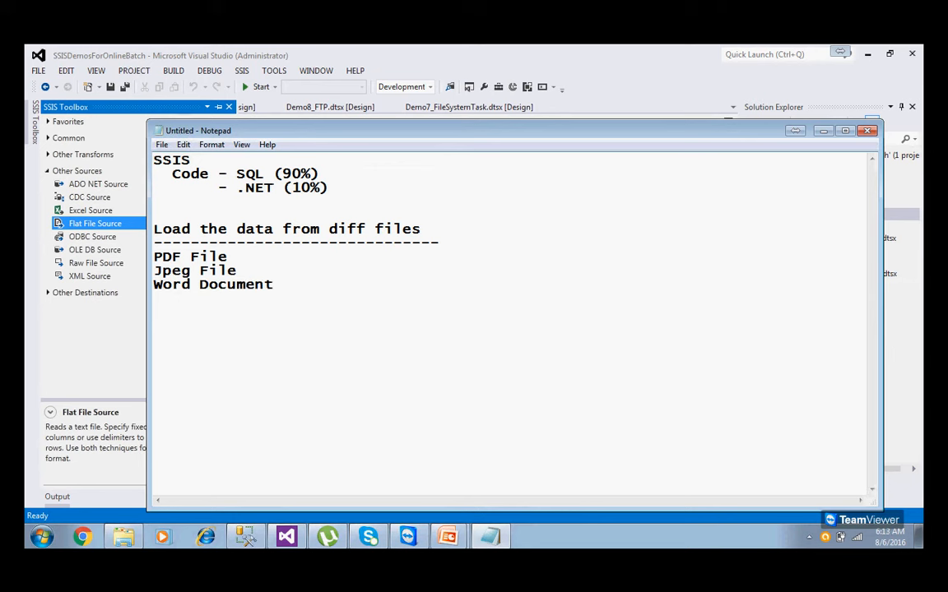
pyautogui.moveTo(274, 285); pyautogui.dragTo(153, 255)
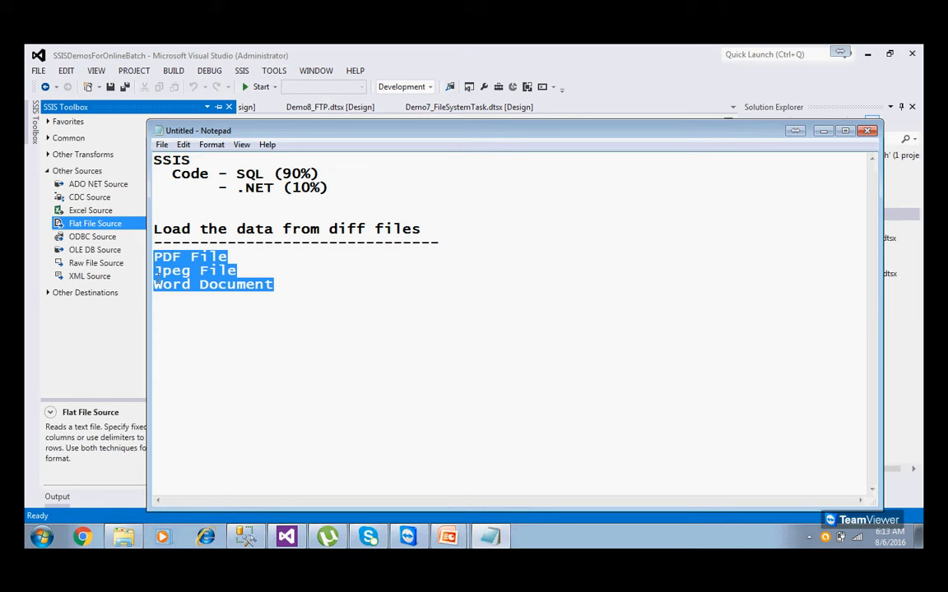
pyautogui.click(449, 541)
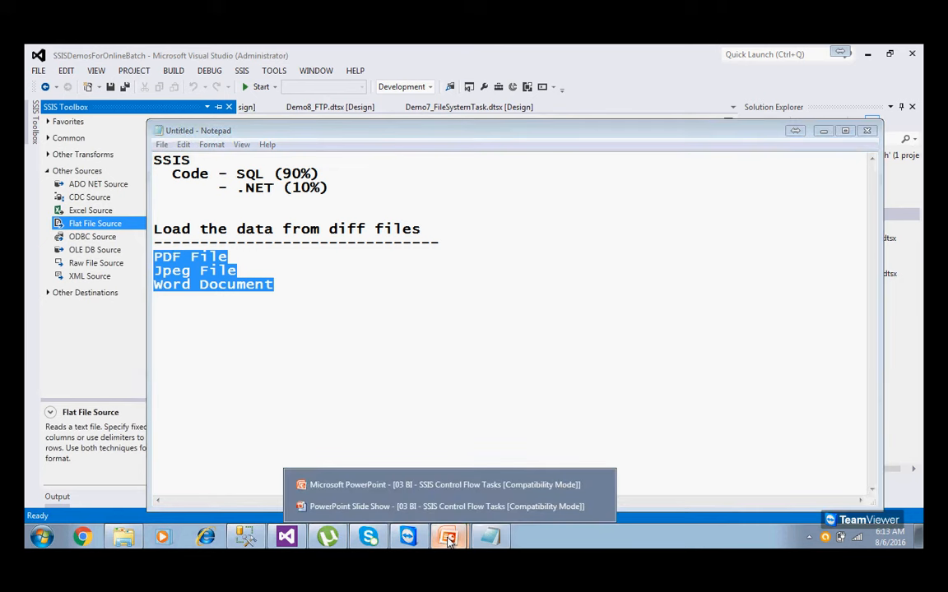
# Bring back the Script Task slide show, then open Explorer's Computer view of the drives.
pyautogui.click(594, 506)
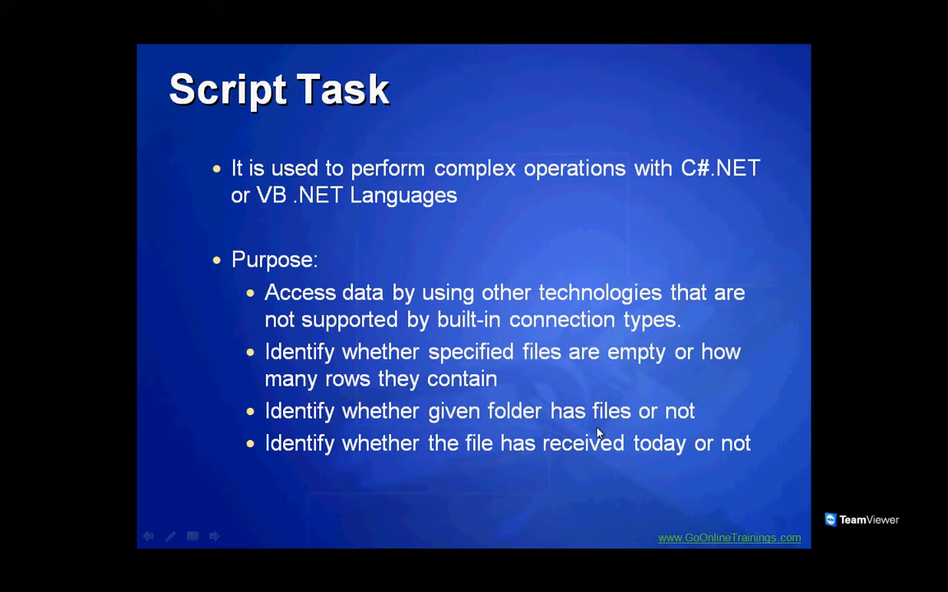
pyautogui.press('super+e')
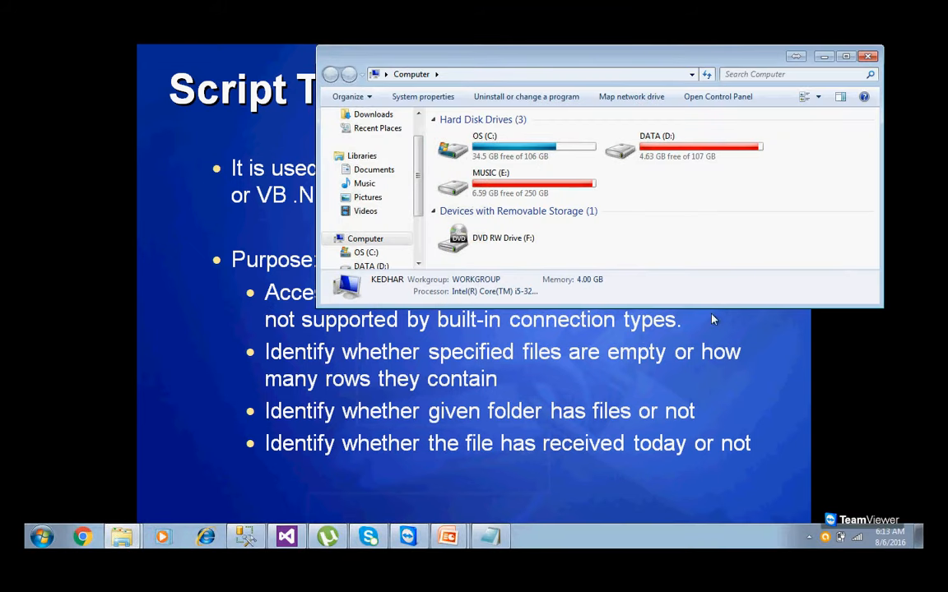
# Open D:\US in a maximized window and delete all eight files.
pyautogui.doubleClick(673, 153)
pyautogui.doubleClick(667, 58)
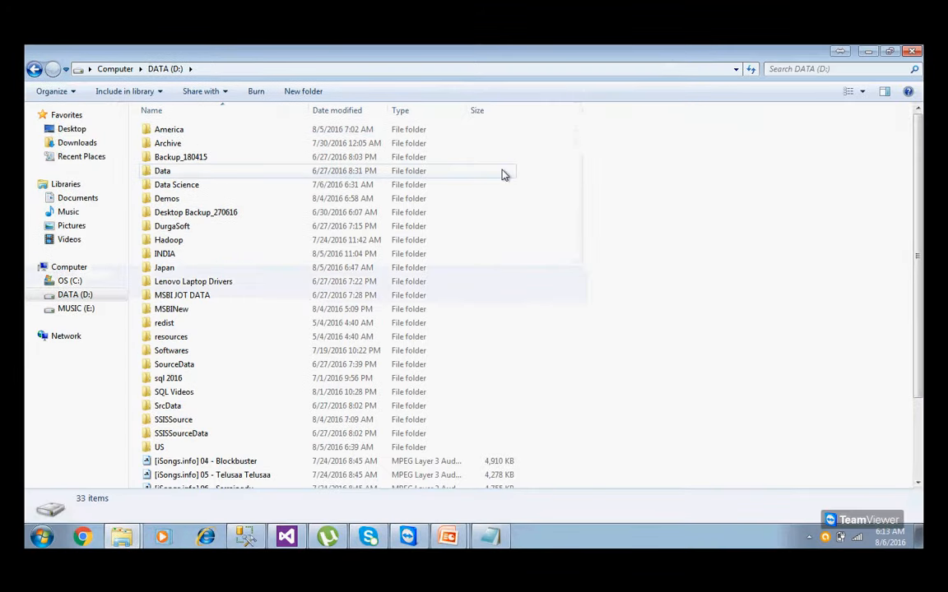
pyautogui.doubleClick(173, 446)
pyautogui.hotkey('ctrl', 'a')
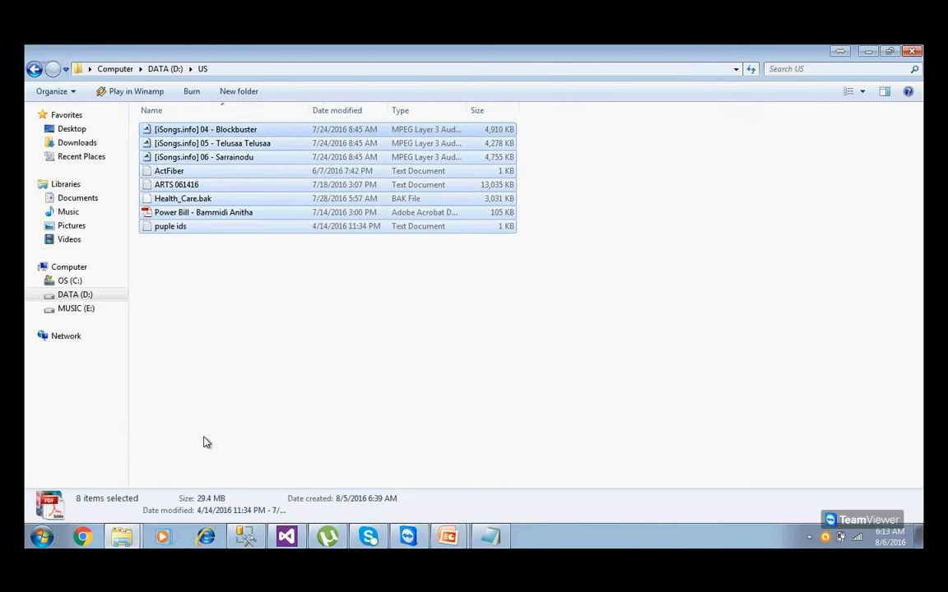
pyautogui.press('Delete')
pyautogui.press('Return')
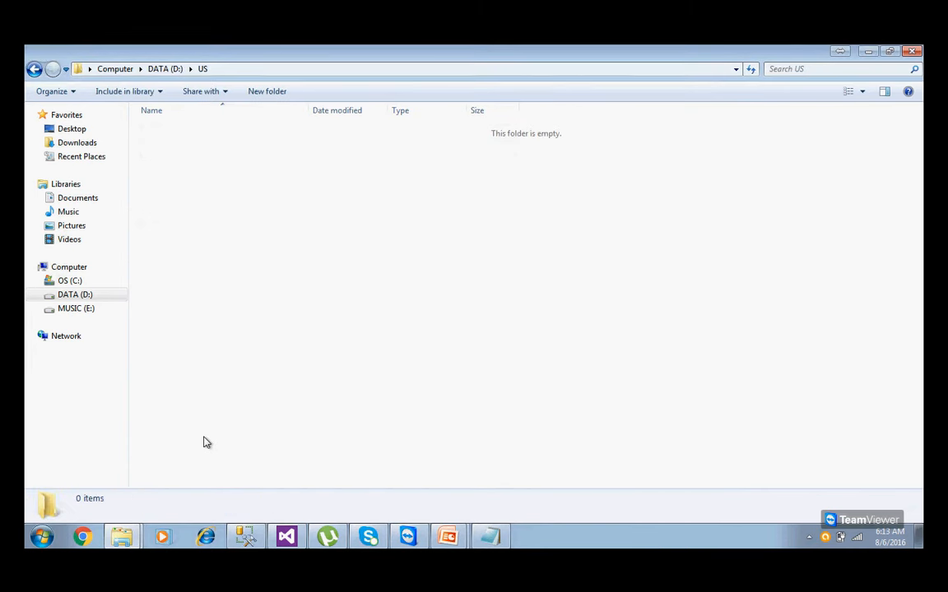
# Reveal the full path D:\US, then return to the Script Task slide show.
pyautogui.click(229, 68)
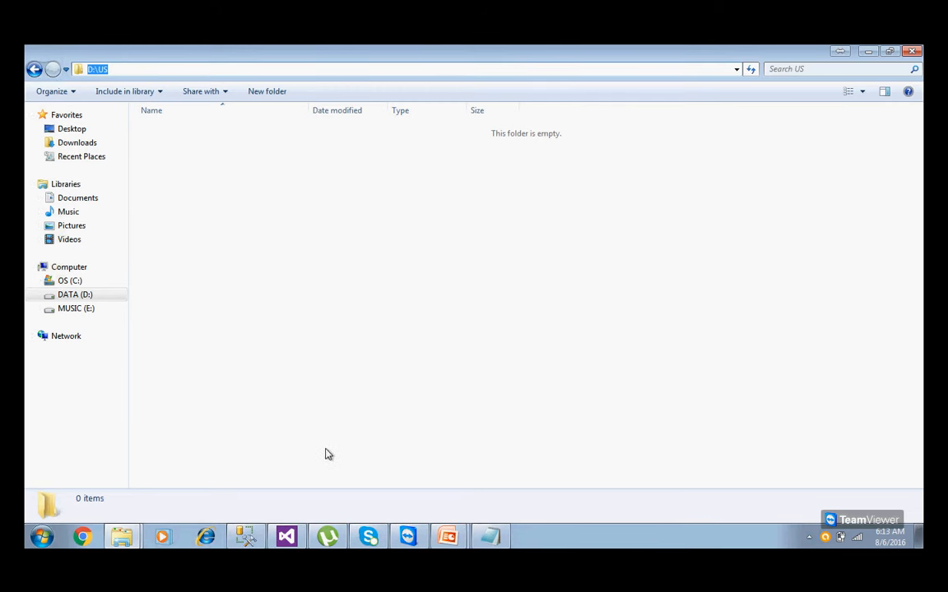
pyautogui.moveTo(449, 539)
pyautogui.click(455, 506)
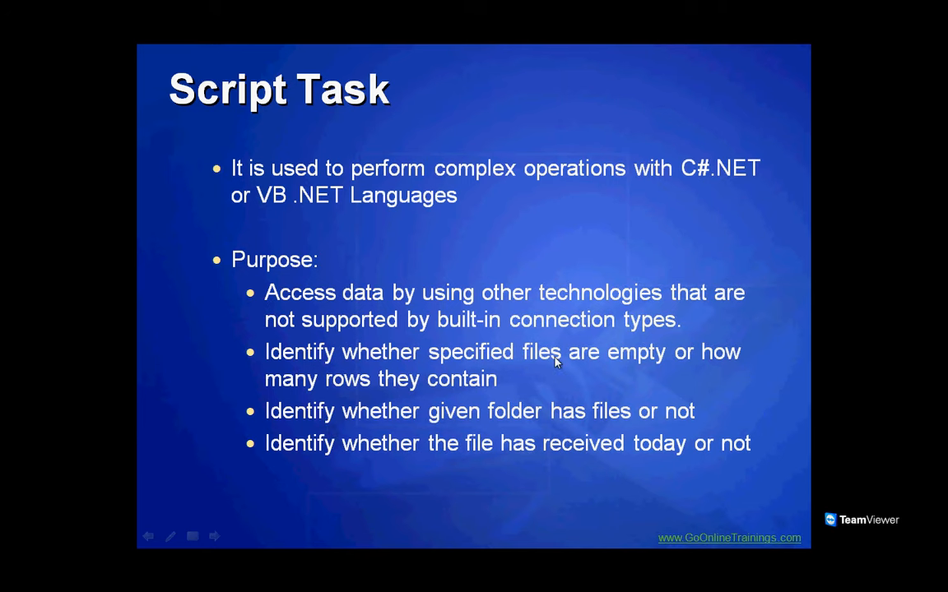
# Leave the slide show and bring up the empty US folder window.
pyautogui.press('super')
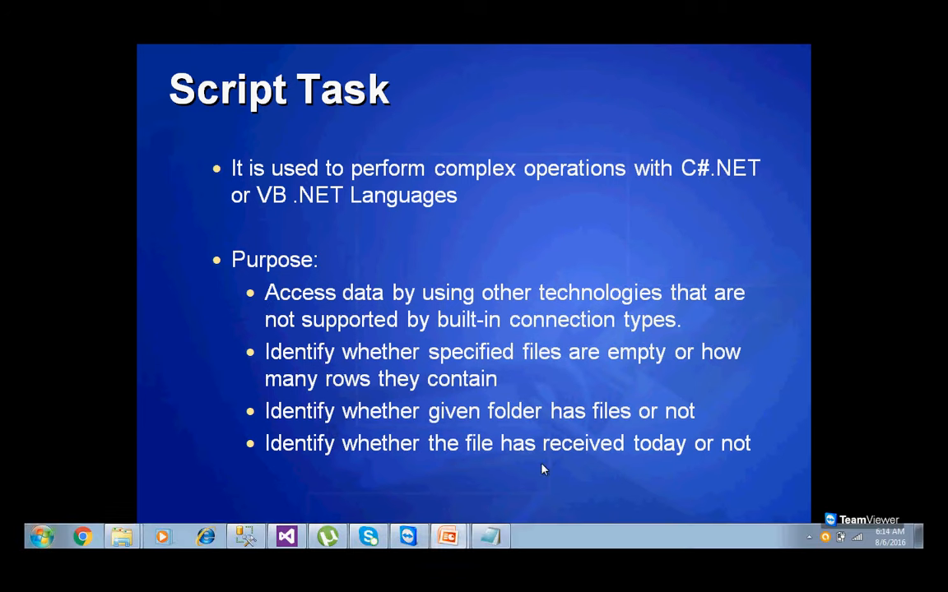
pyautogui.click(122, 540)
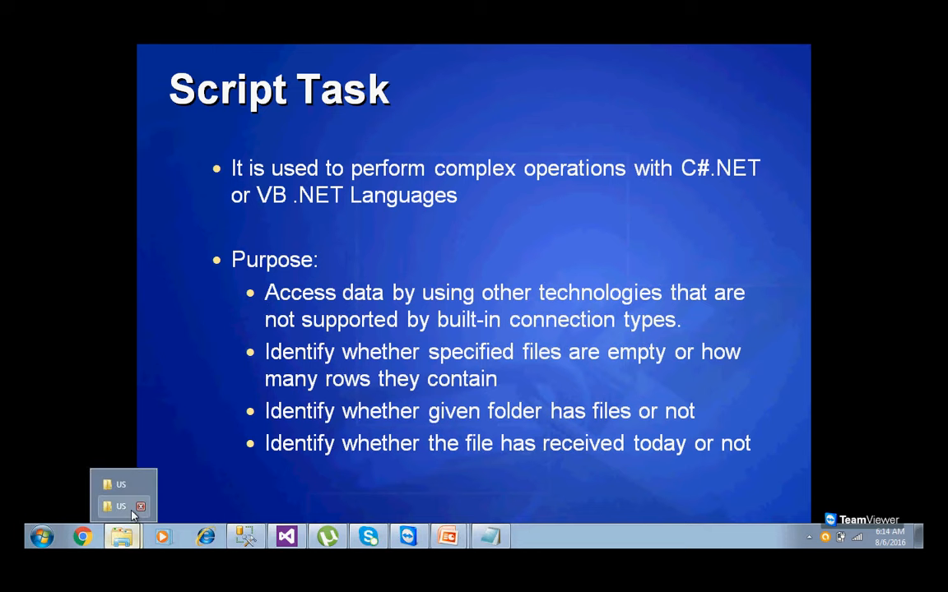
pyautogui.click(119, 506)
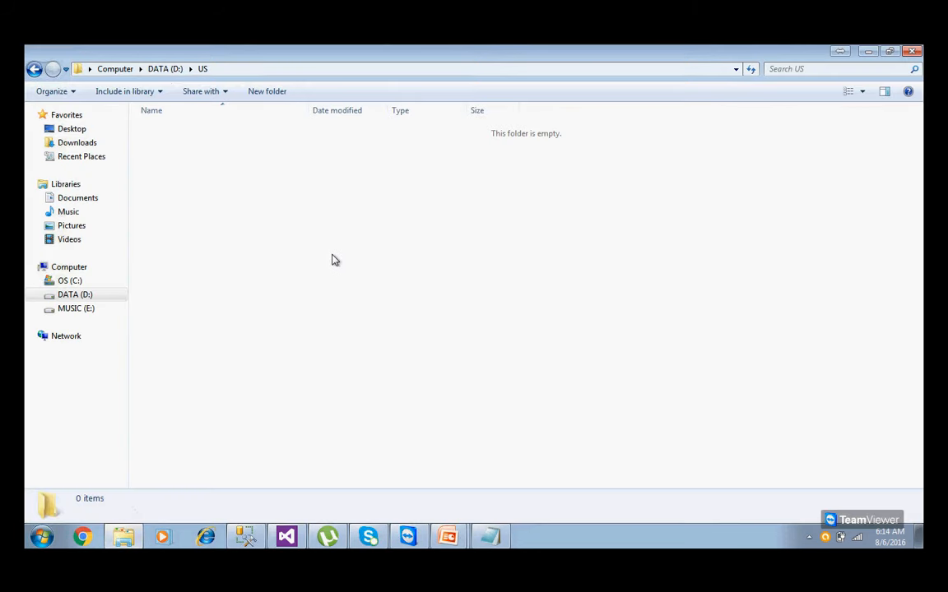
# Create a new text document named emp in D:\US, open it in Notepad and close it.
pyautogui.rightClick(333, 257)
pyautogui.moveTo(362, 415)
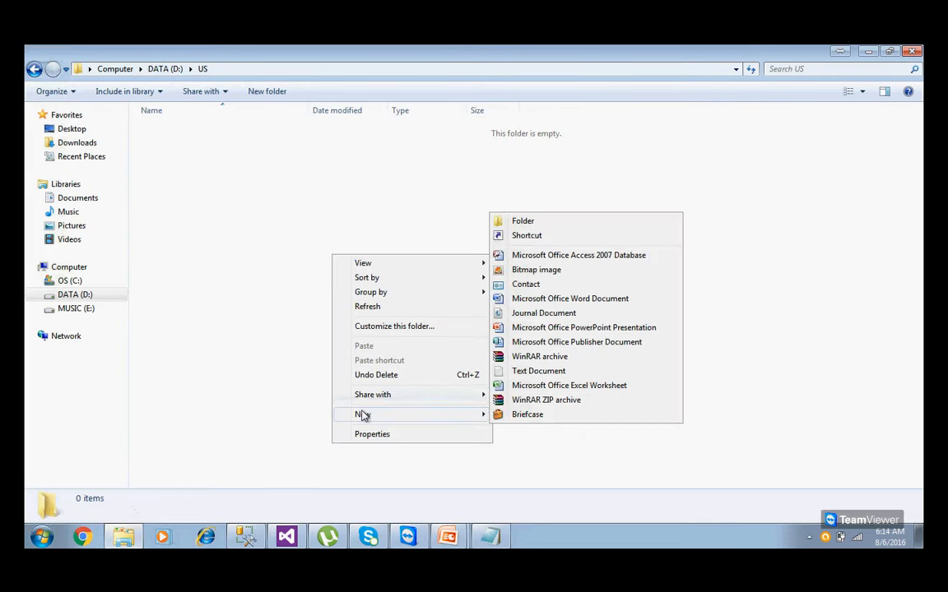
pyautogui.click(503, 375)
pyautogui.write('emp')
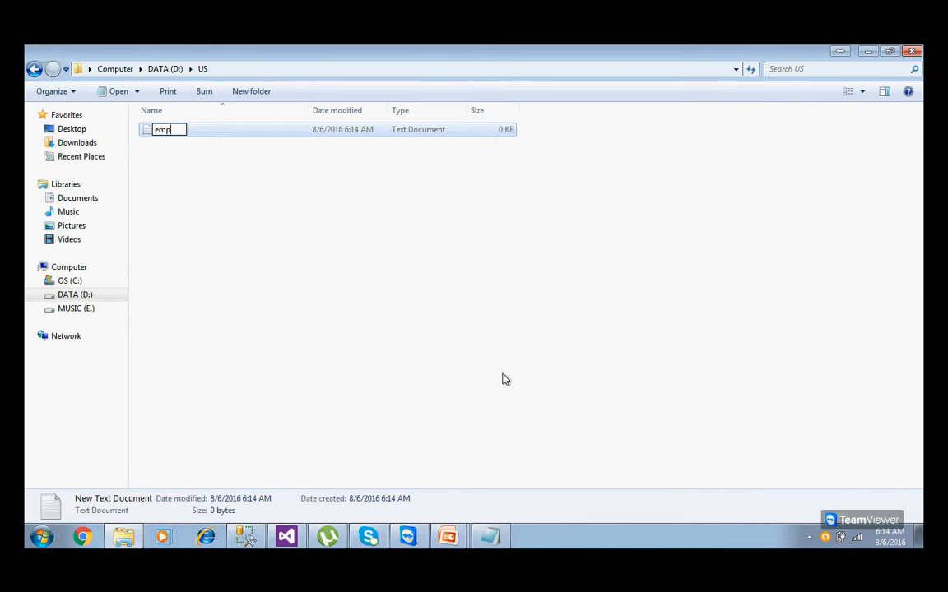
pyautogui.press('Return')
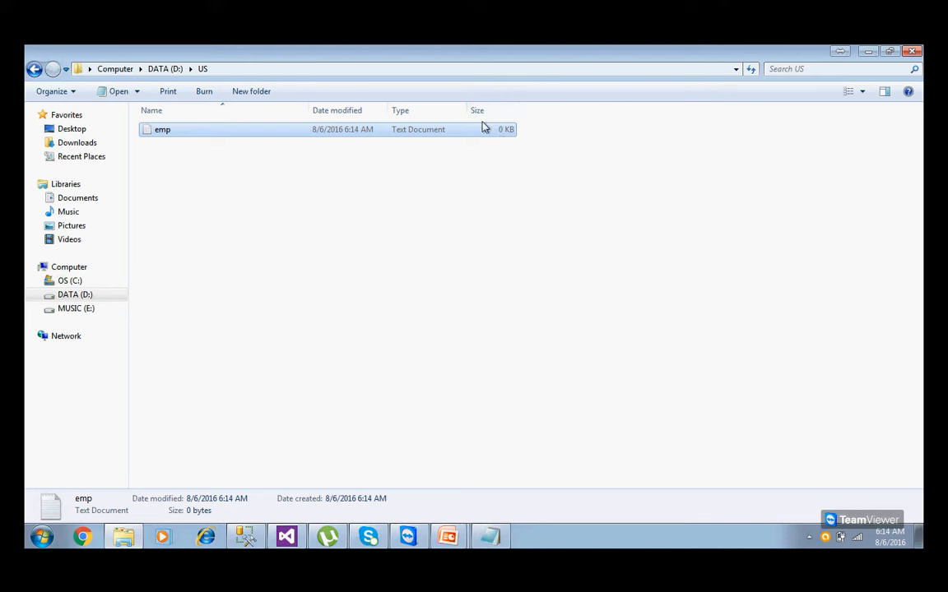
pyautogui.doubleClick(226, 131)
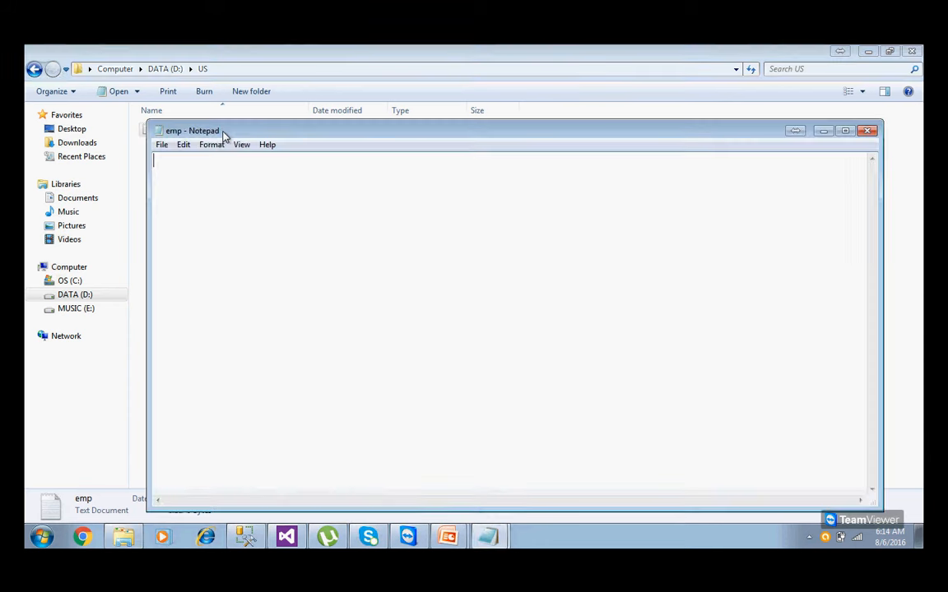
pyautogui.click(867, 130)
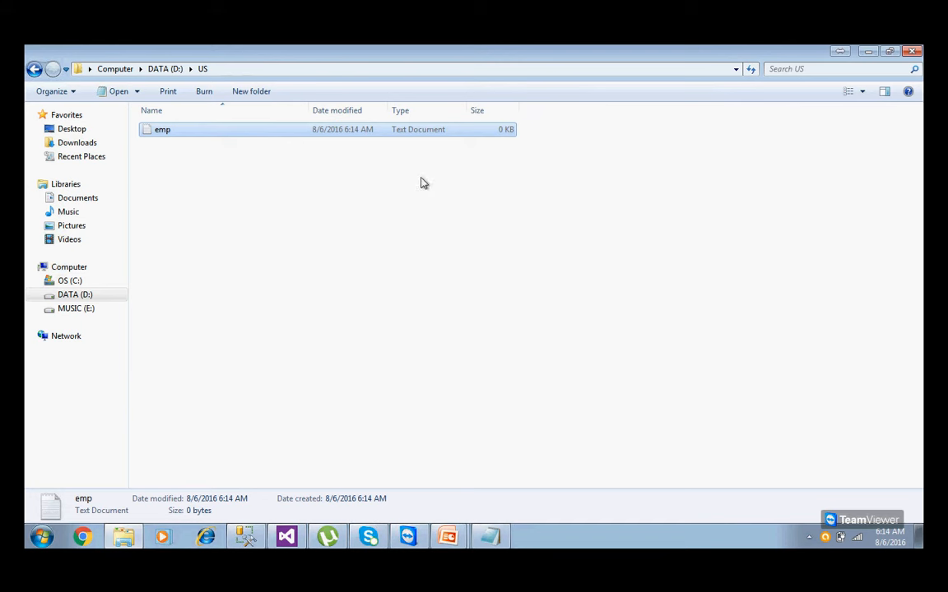
# Open emp and type the header eid,name,sal plus a first row with id 1 and salary 1000.
pyautogui.doubleClick(172, 133)
pyautogui.write('eid,namwe')
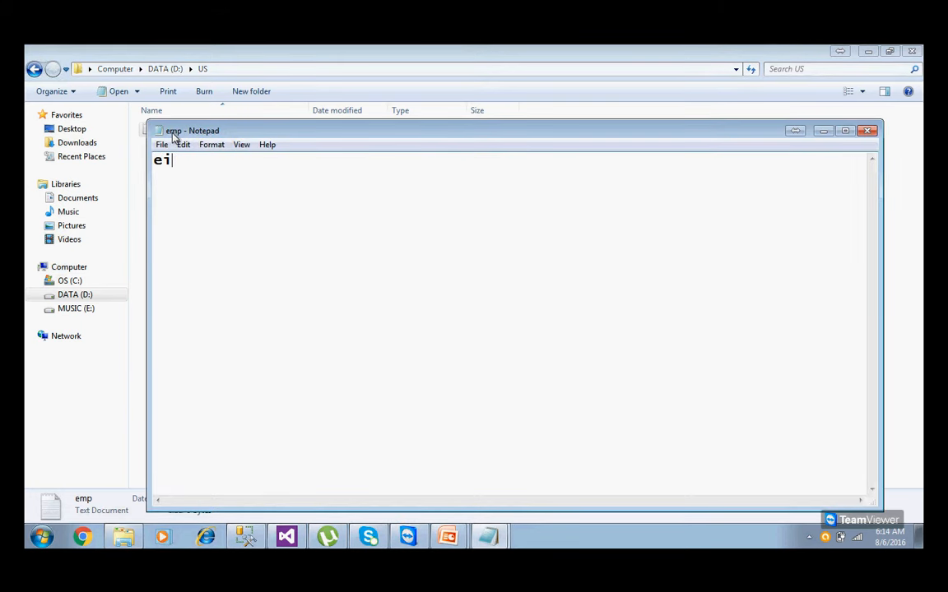
pyautogui.press('BackSpace')
pyautogui.press('BackSpace')
pyautogui.write('e,sal')
pyautogui.press('Return')
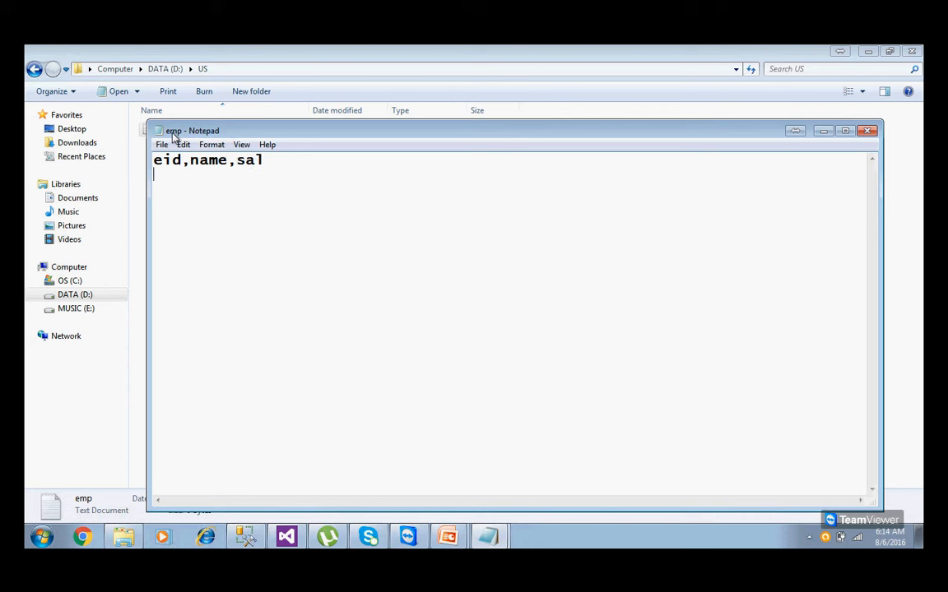
pyautogui.write('1,John, 1')
pyautogui.press('BackSpace')
pyautogui.press('BackSpace')
pyautogui.write('1000')
# Add a second row with id 2 and salary 3000, then close and save the file.
pyautogui.press('Return')
pyautogui.write('2')
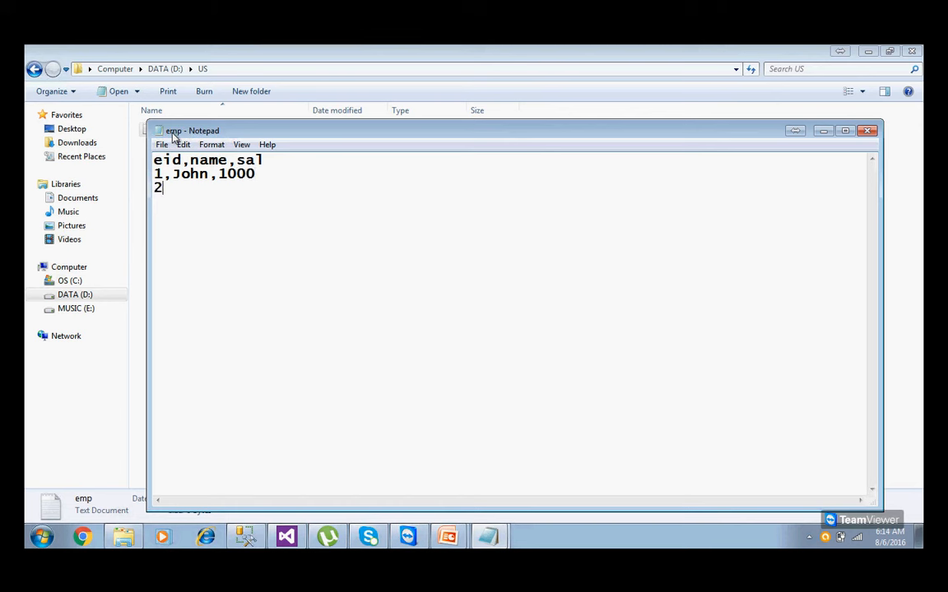
pyautogui.write(',')
pyautogui.write('S')
pyautogui.press('BackSpace')
pyautogui.write('Ravi,3000')
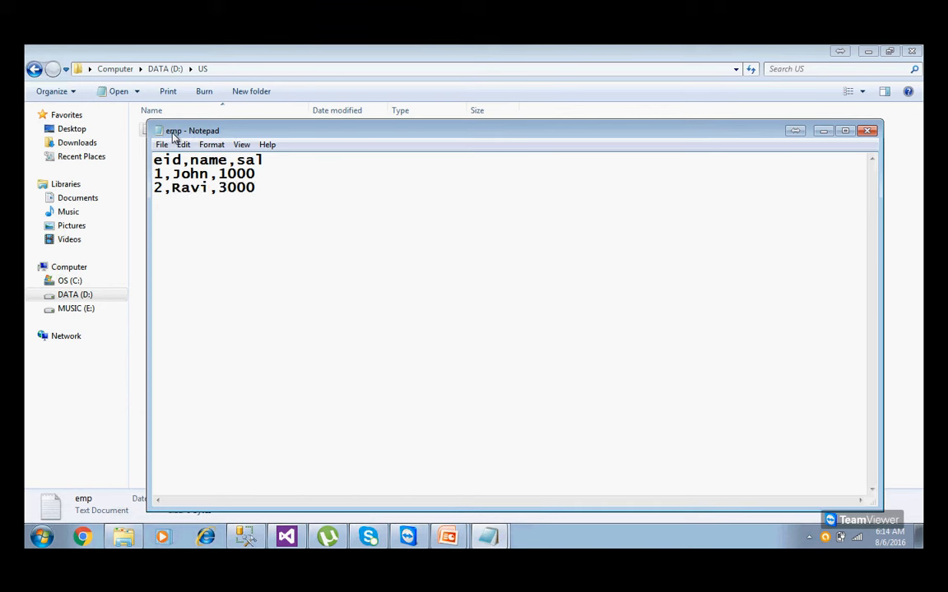
pyautogui.click(866, 131)
pyautogui.click(625, 262)
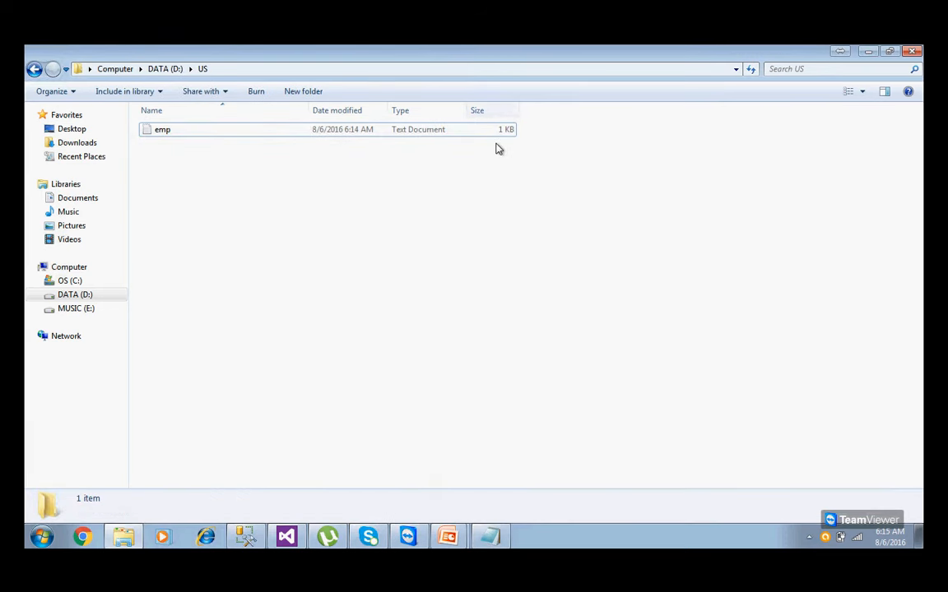
# Select the Emp file in D:\SSISSource to copy it, then go back to DATA (D:).
pyautogui.click(77, 296)
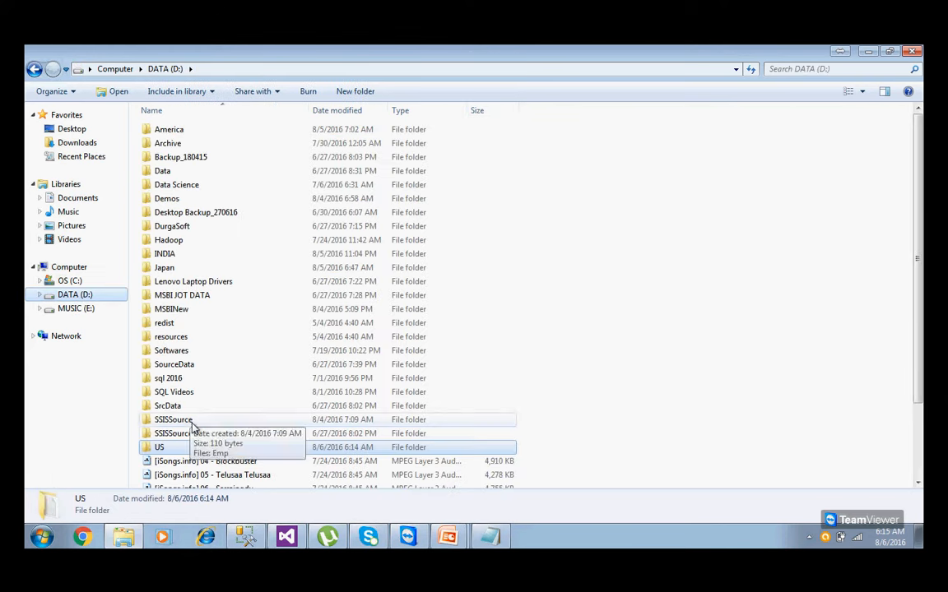
pyautogui.doubleClick(184, 417)
pyautogui.click(159, 136)
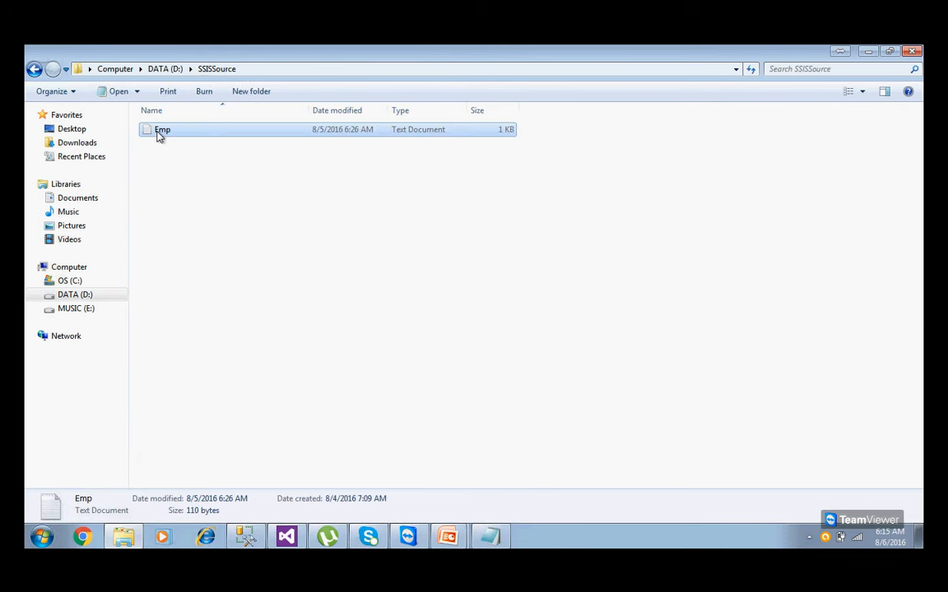
pyautogui.click(34, 69)
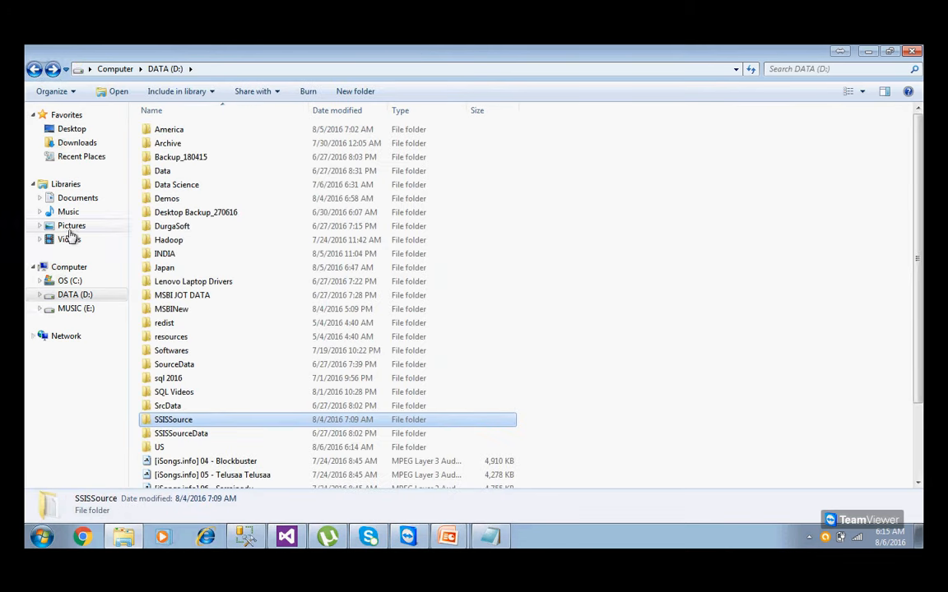
# In D:\US, rename emp to Cust and paste in the copied Emp file.
pyautogui.doubleClick(159, 446)
pyautogui.click(165, 131)
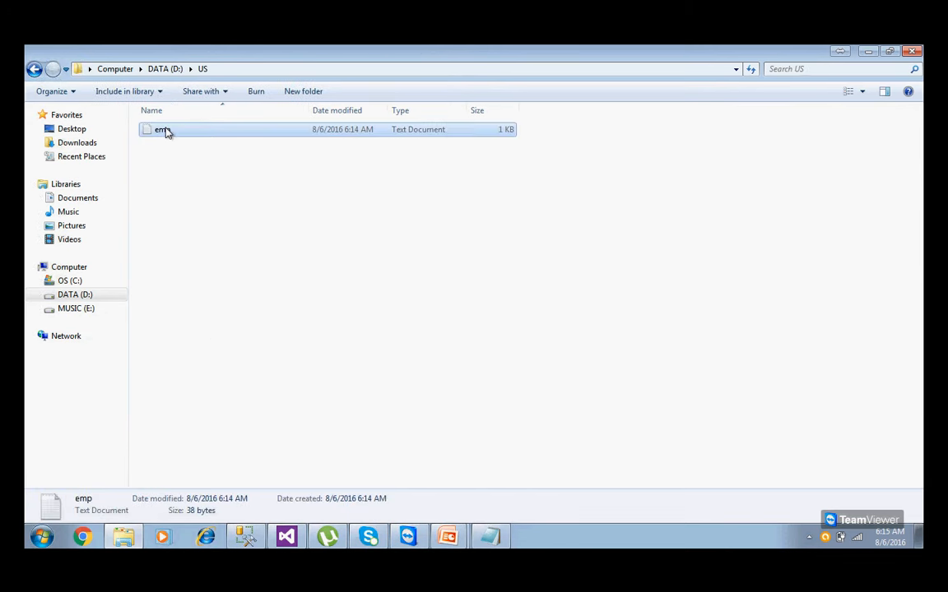
pyautogui.click(168, 131)
pyautogui.write('Cust')
pyautogui.click(169, 155)
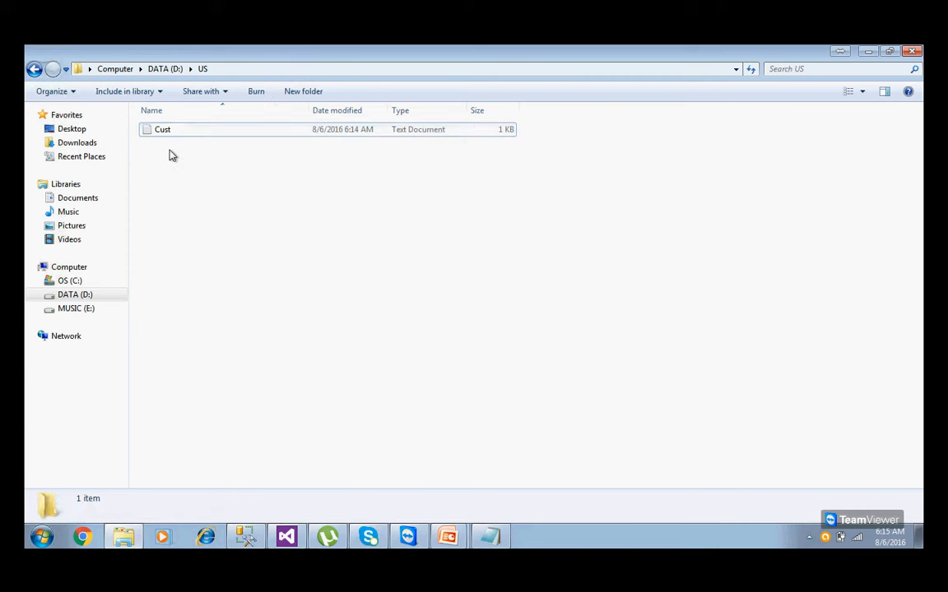
pyautogui.hotkey('ctrl', 'v')
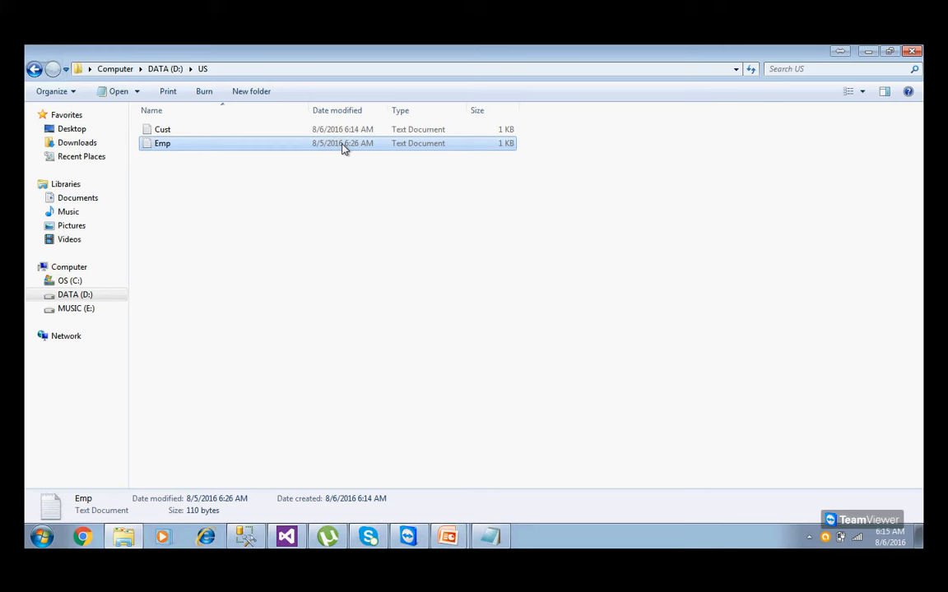
pyautogui.click(447, 537)
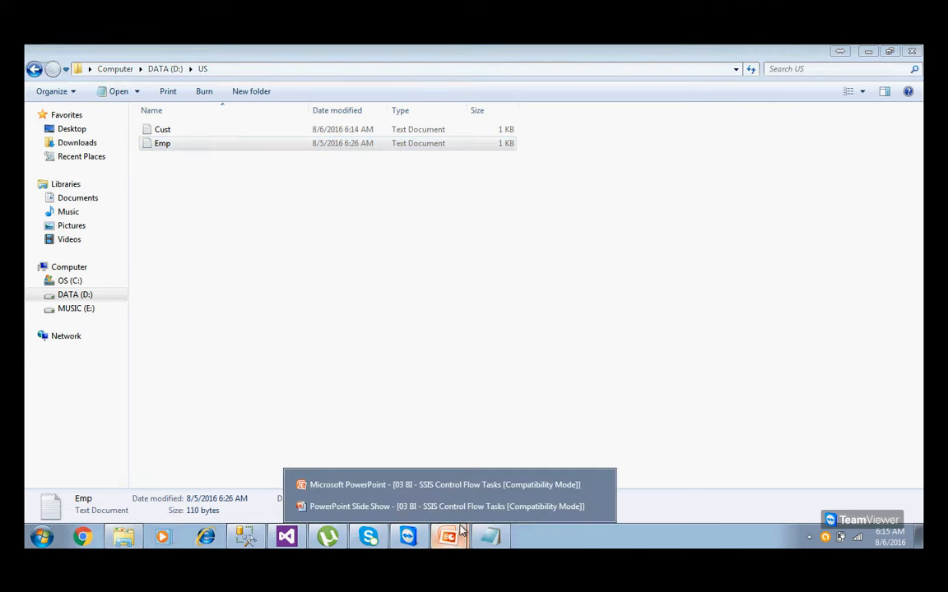
pyautogui.click(468, 507)
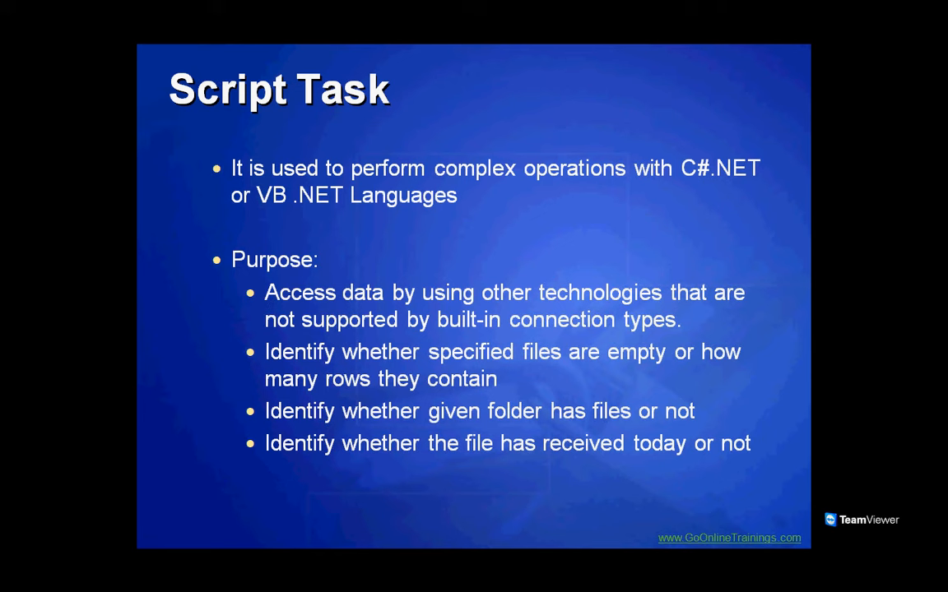
pyautogui.press('super')
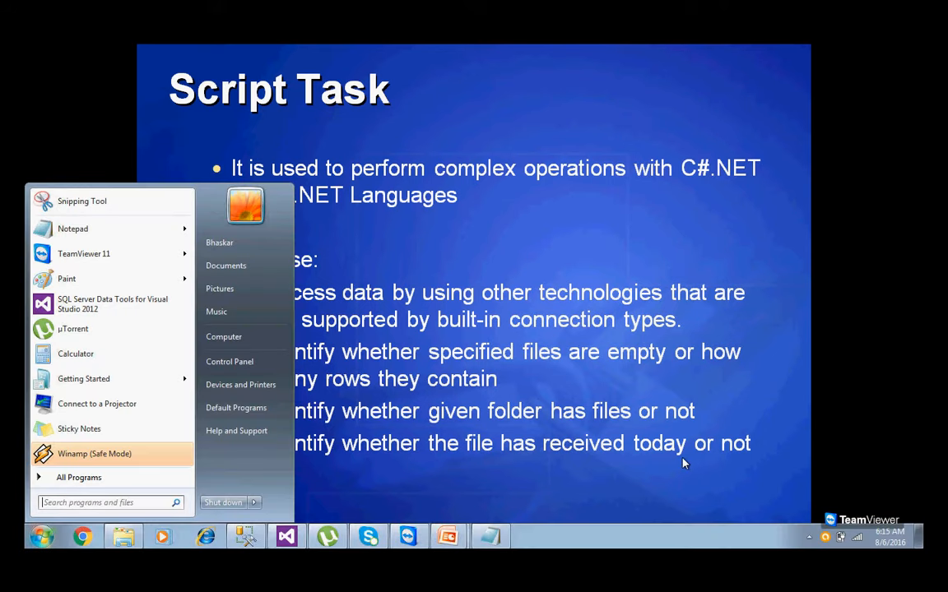
pyautogui.click(124, 540)
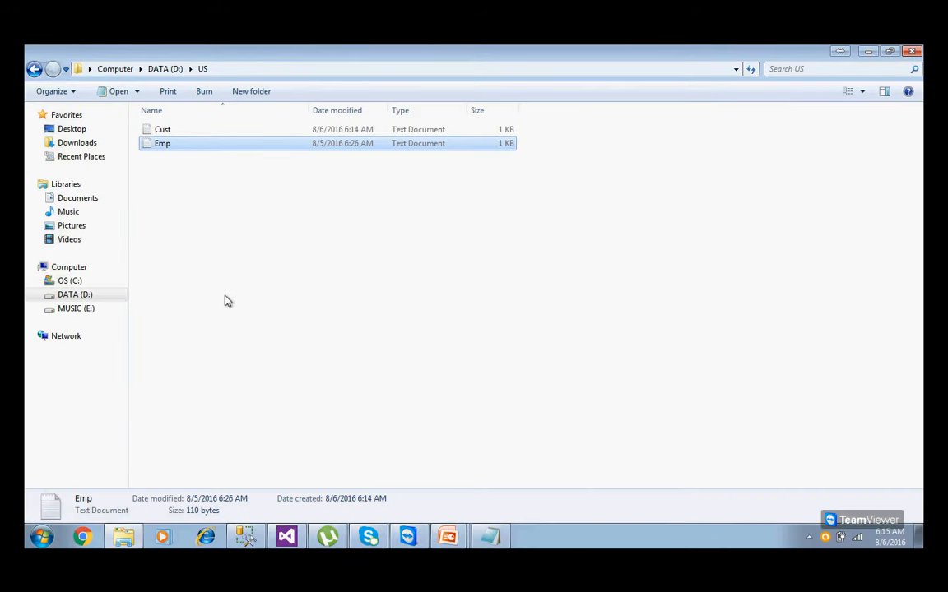
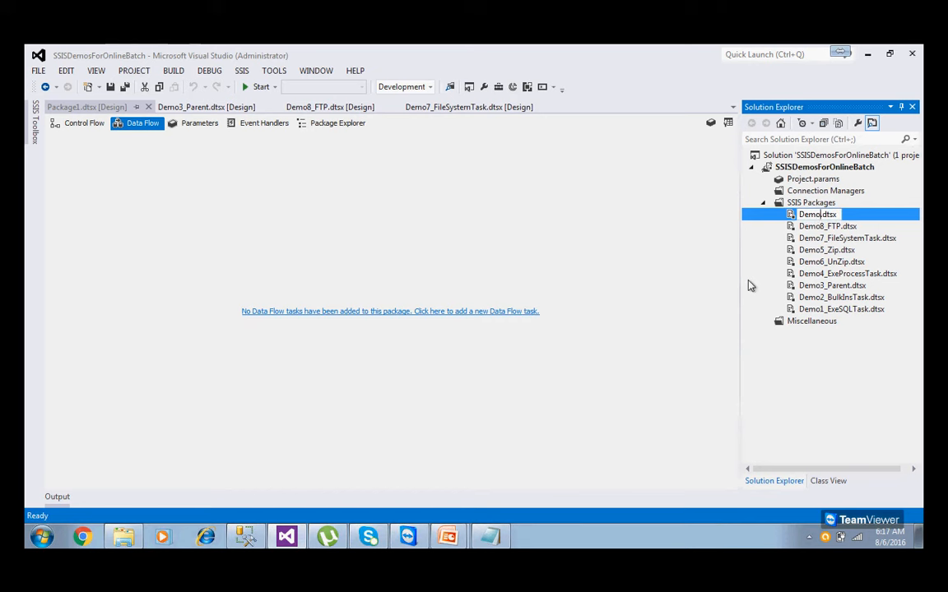
# Rename the package to Demo9_ScriptTask.dtsx and drop a Script Task from the Common tasks onto its control flow.
pyautogui.write('9')
pyautogui.write('_Scr')
pyautogui.write('iptTas')
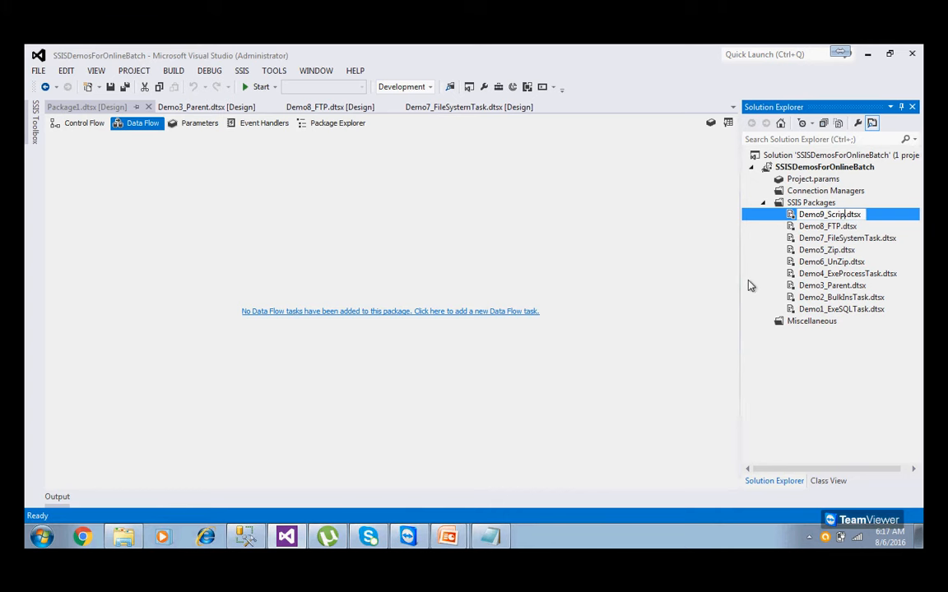
pyautogui.write('k')
pyautogui.press('Return')
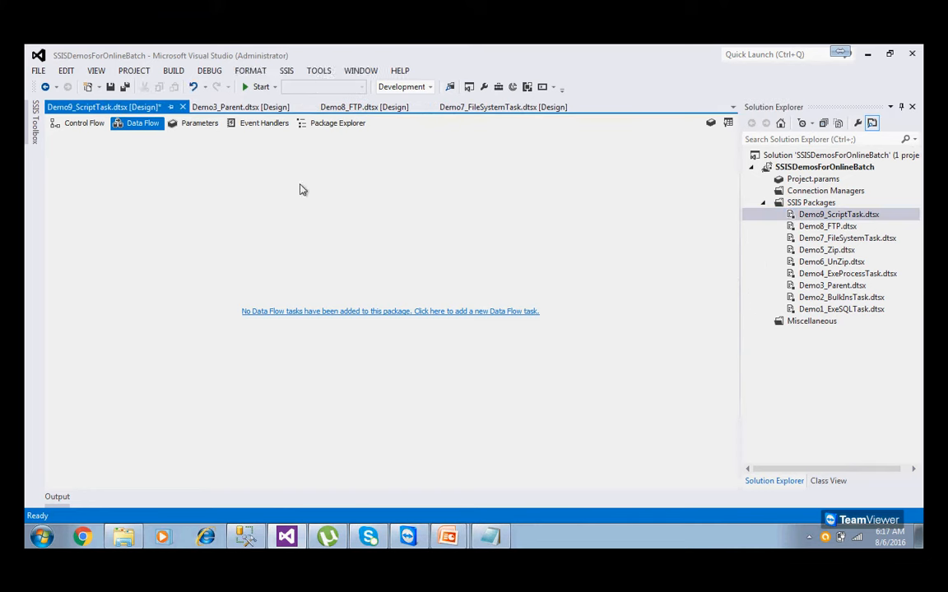
pyautogui.click(91, 124)
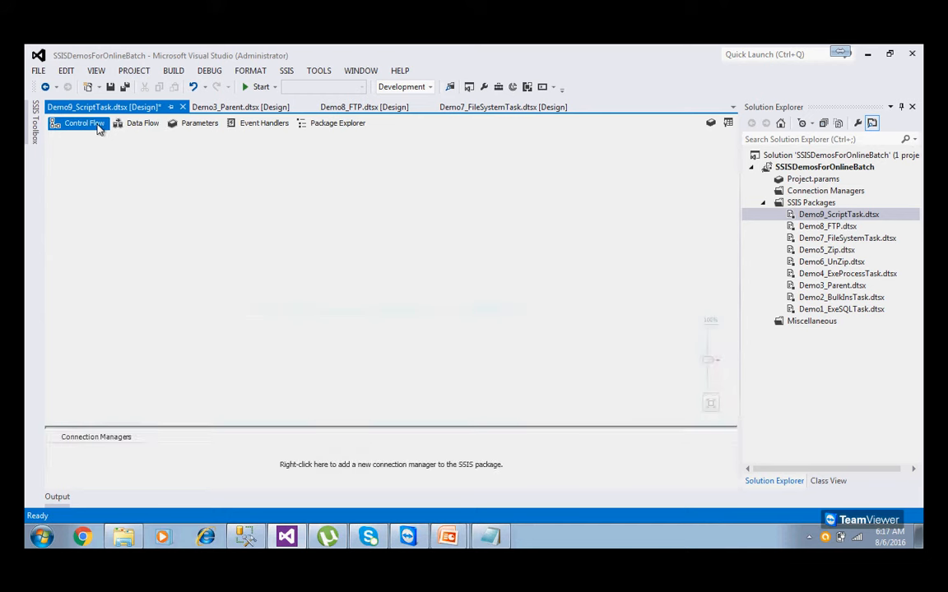
pyautogui.click(35, 131)
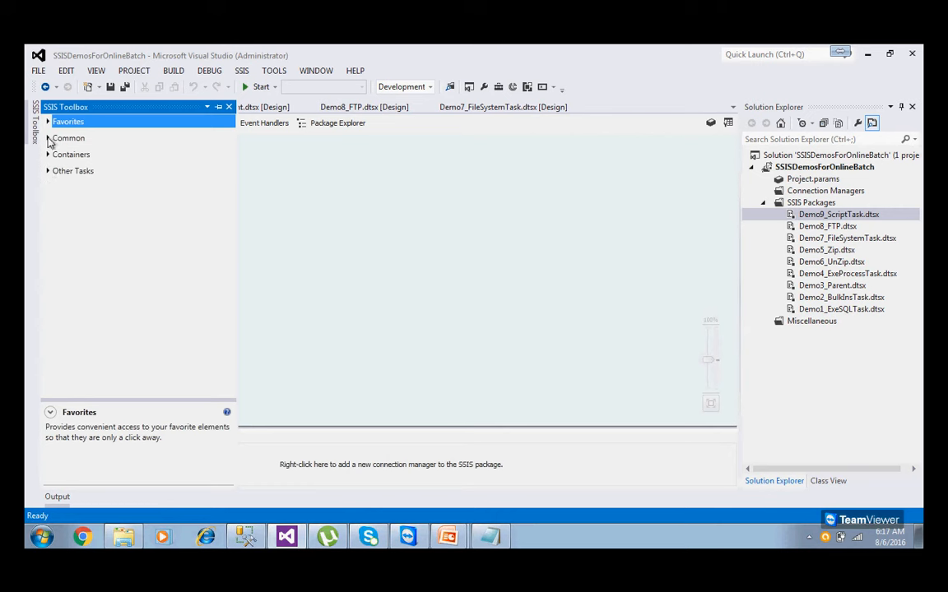
pyautogui.click(48, 139)
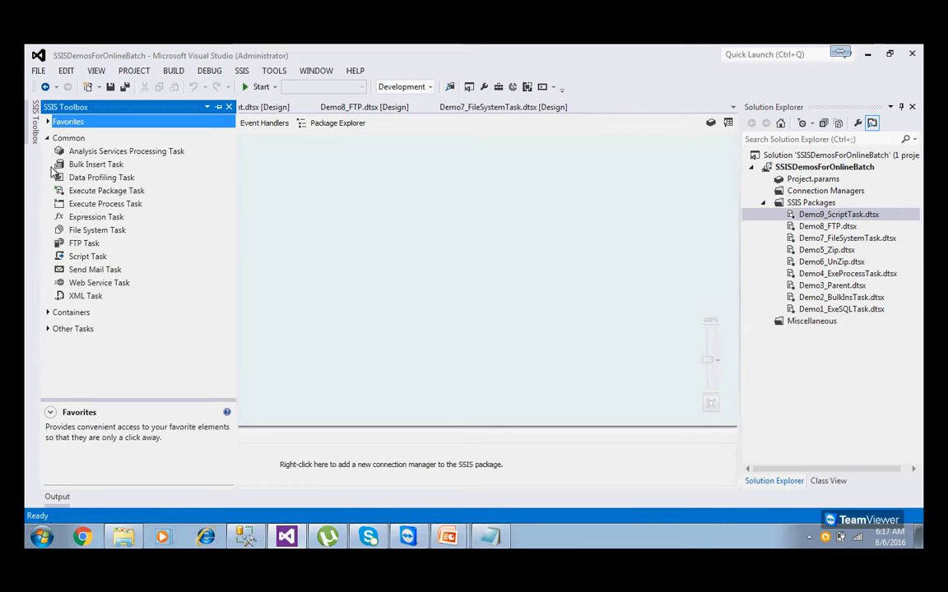
pyautogui.click(86, 257)
pyautogui.moveTo(86, 257); pyautogui.dragTo(273, 252)
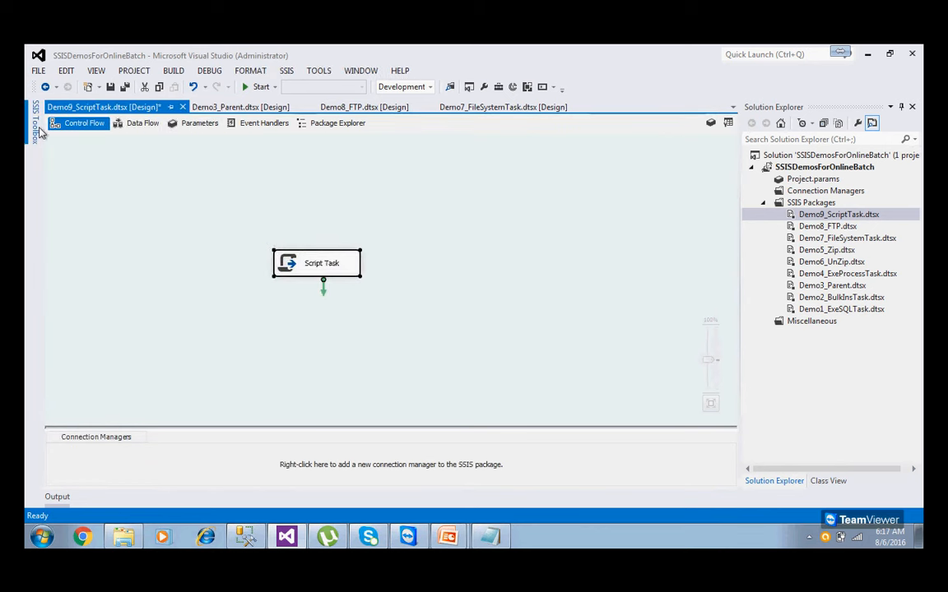
pyautogui.moveTo(342, 267); pyautogui.dragTo(355, 227)
pyautogui.click(343, 298)
# Open the Script Task settings, try Visual Basic 2012, and leave ScriptLanguage on Microsoft Visual C# 2012.
pyautogui.doubleClick(355, 226)
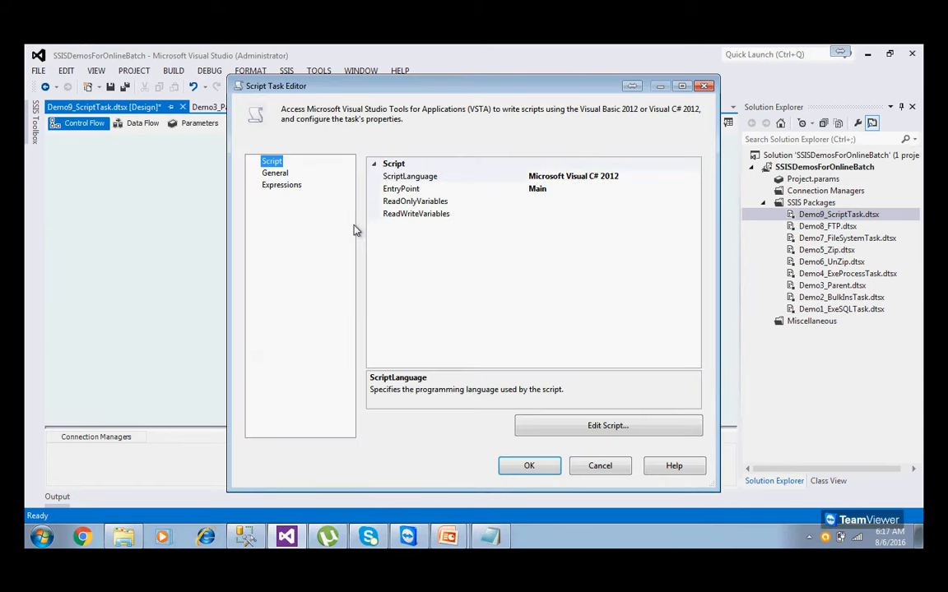
pyautogui.click(400, 178)
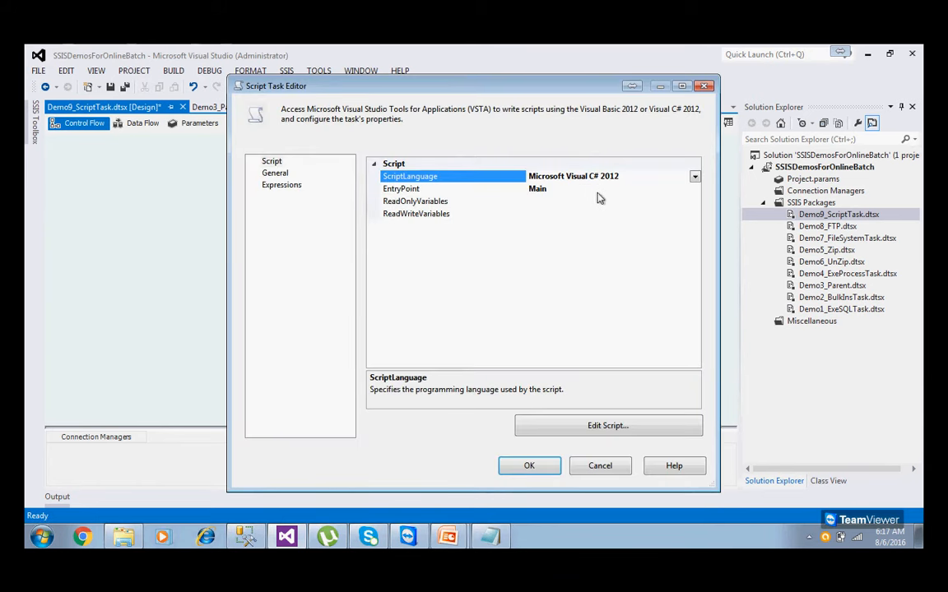
pyautogui.moveTo(593, 178); pyautogui.dragTo(620, 178)
pyautogui.click(694, 177)
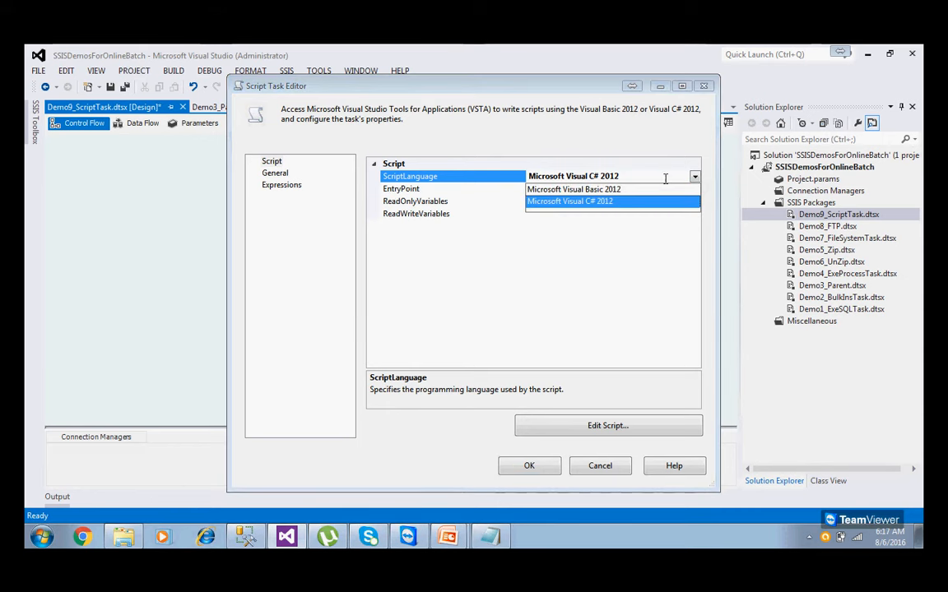
pyautogui.click(617, 190)
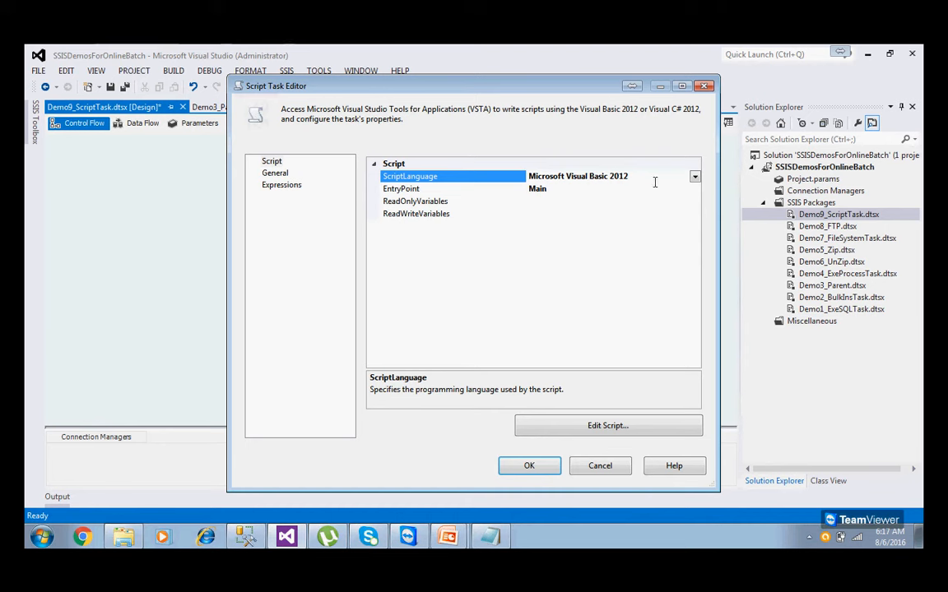
pyautogui.click(694, 178)
pyautogui.click(616, 201)
pyautogui.click(695, 179)
pyautogui.click(632, 189)
pyautogui.click(695, 177)
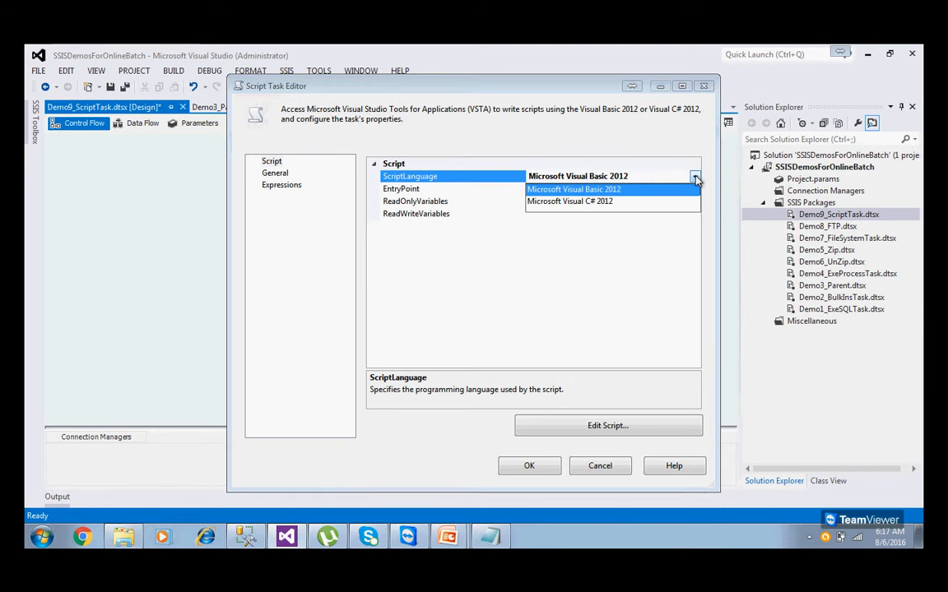
pyautogui.click(602, 204)
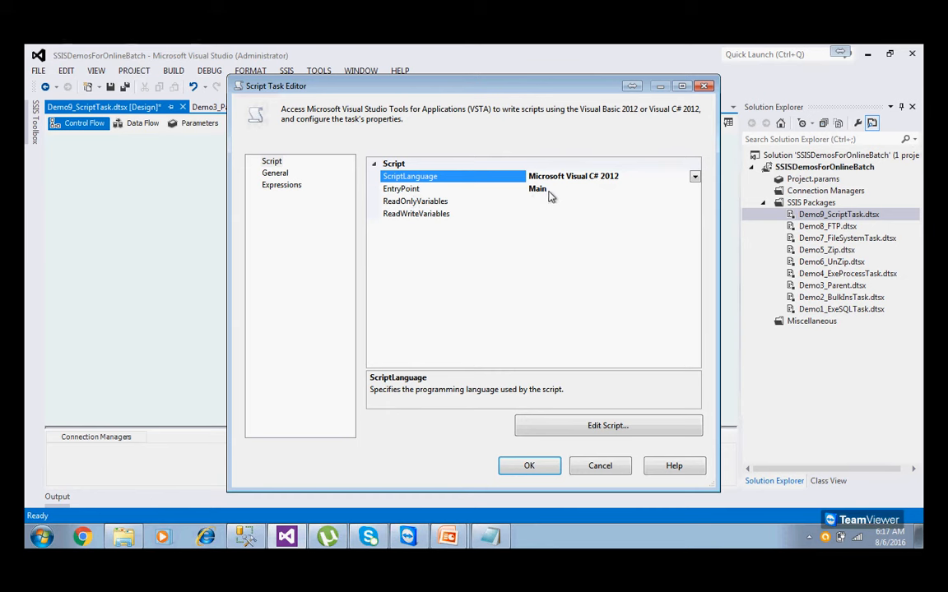
# Check the ReadOnlyVariables and ReadWriteVariables pickers and close them without assigning any variables.
pyautogui.click(413, 202)
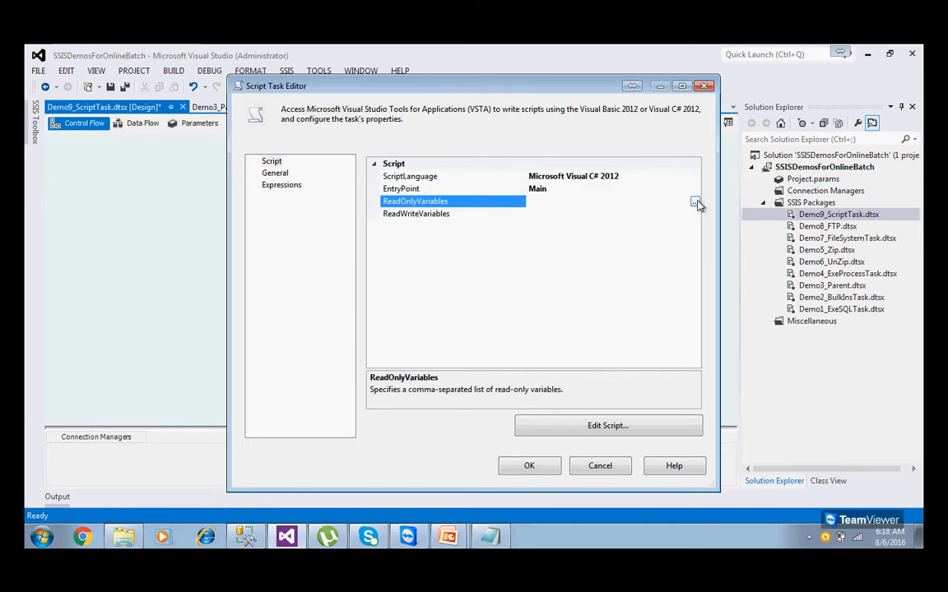
pyautogui.click(695, 201)
pyautogui.moveTo(383, 186)
pyautogui.mouseDown()
pyautogui.moveTo(385, 274)
pyautogui.moveTo(386, 171)
pyautogui.mouseUp()
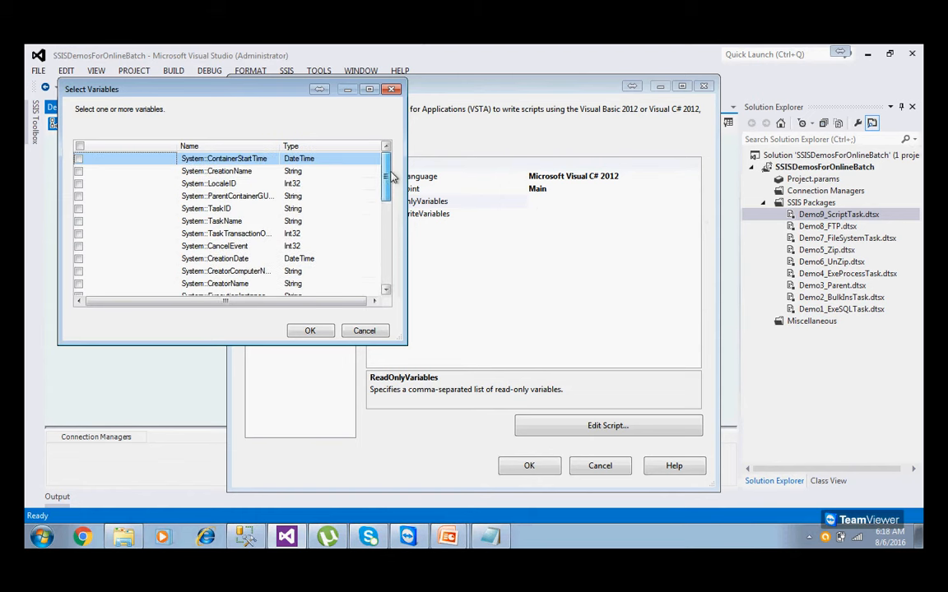
pyautogui.click(364, 330)
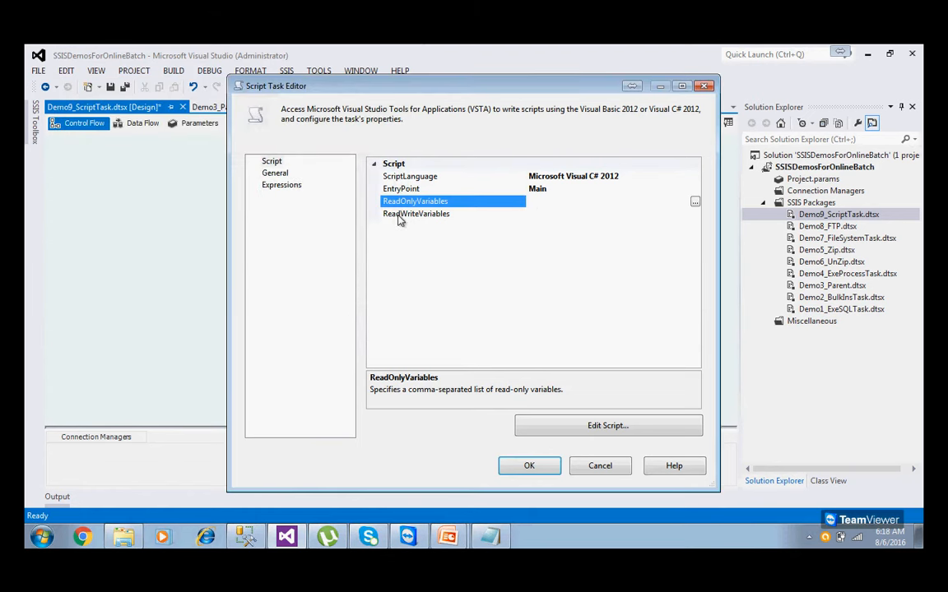
pyautogui.click(624, 214)
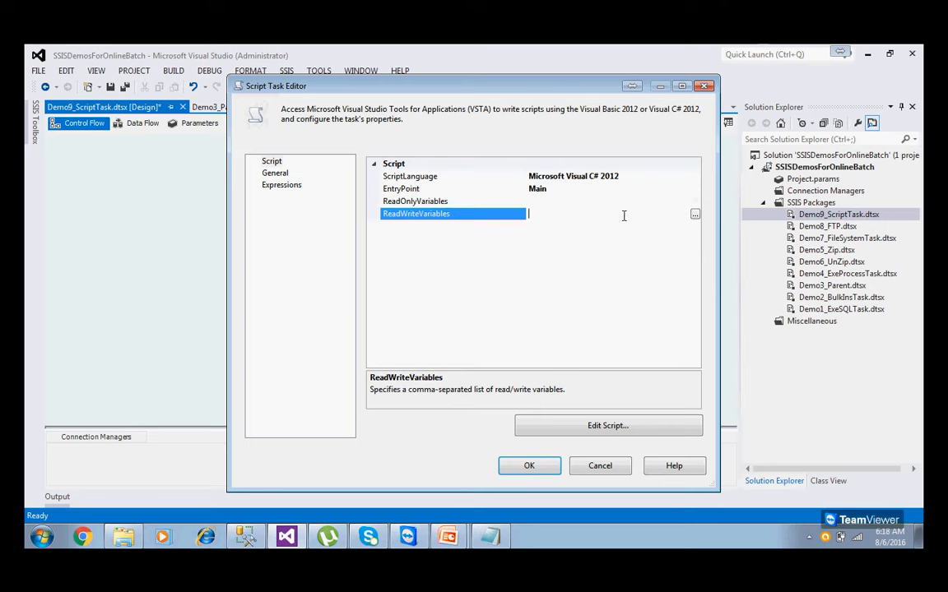
pyautogui.click(695, 215)
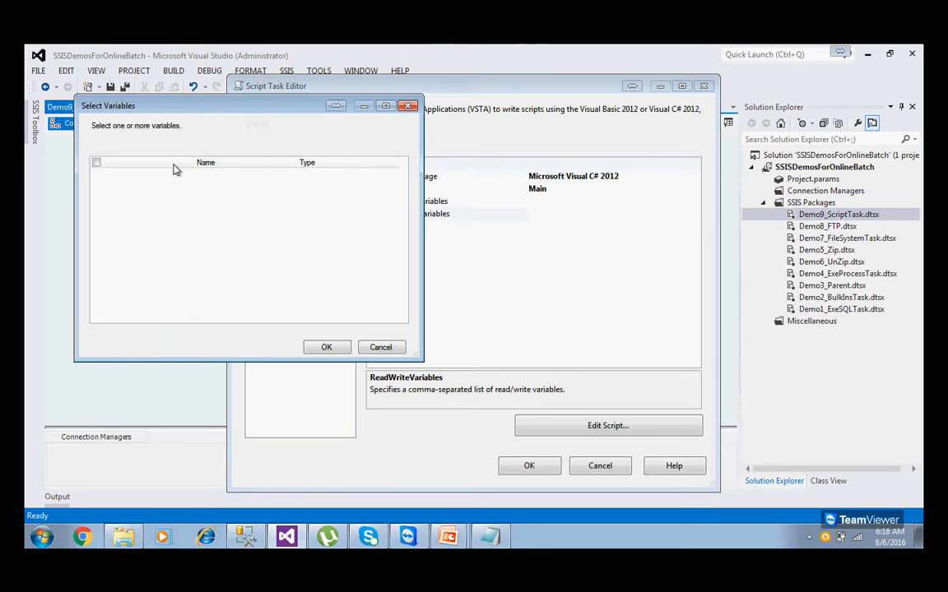
pyautogui.click(381, 348)
pyautogui.click(415, 204)
pyautogui.click(415, 214)
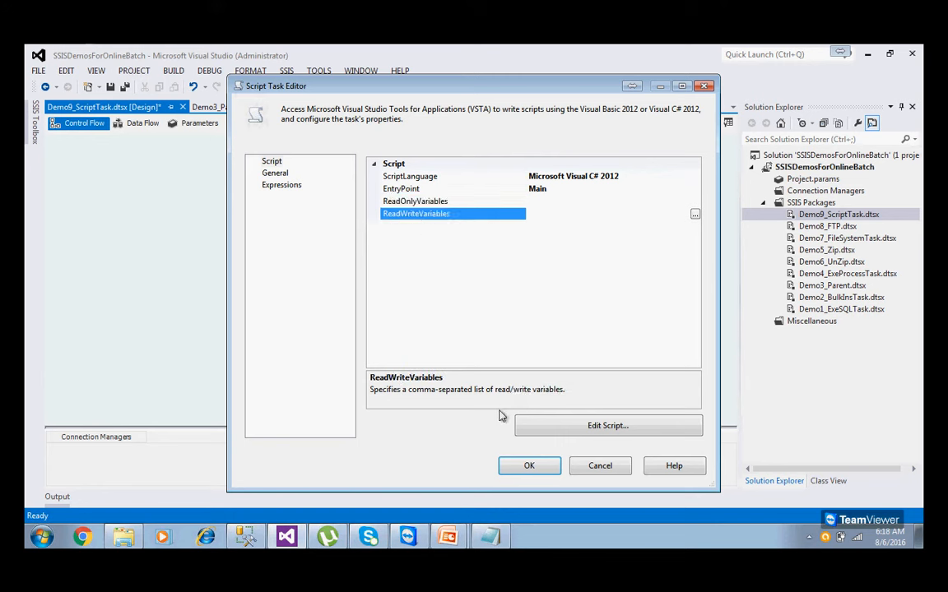
# Open the task's script and review the using statements and the Main method.
pyautogui.click(611, 429)
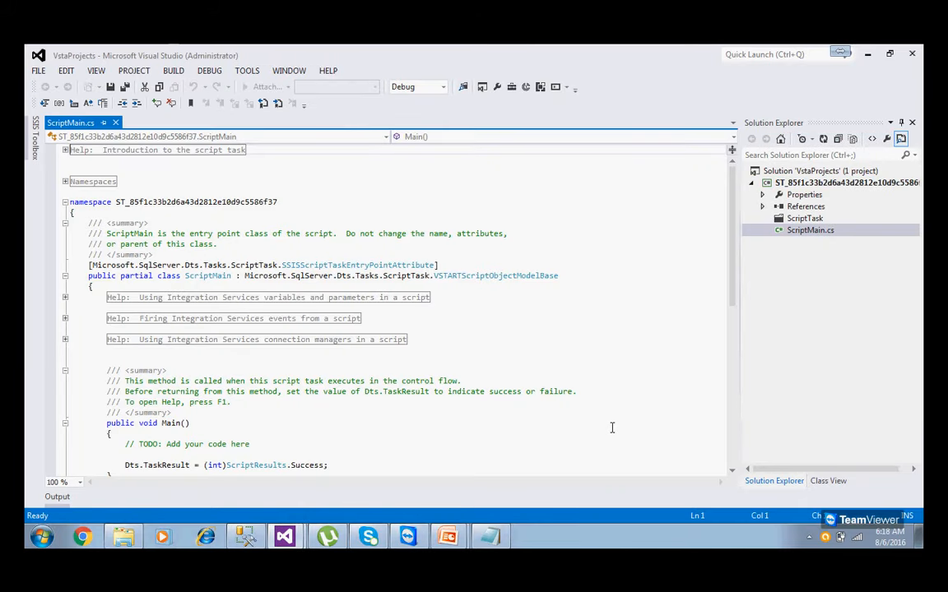
pyautogui.click(65, 181)
pyautogui.moveTo(203, 233); pyautogui.dragTo(74, 181)
pyautogui.click(217, 235)
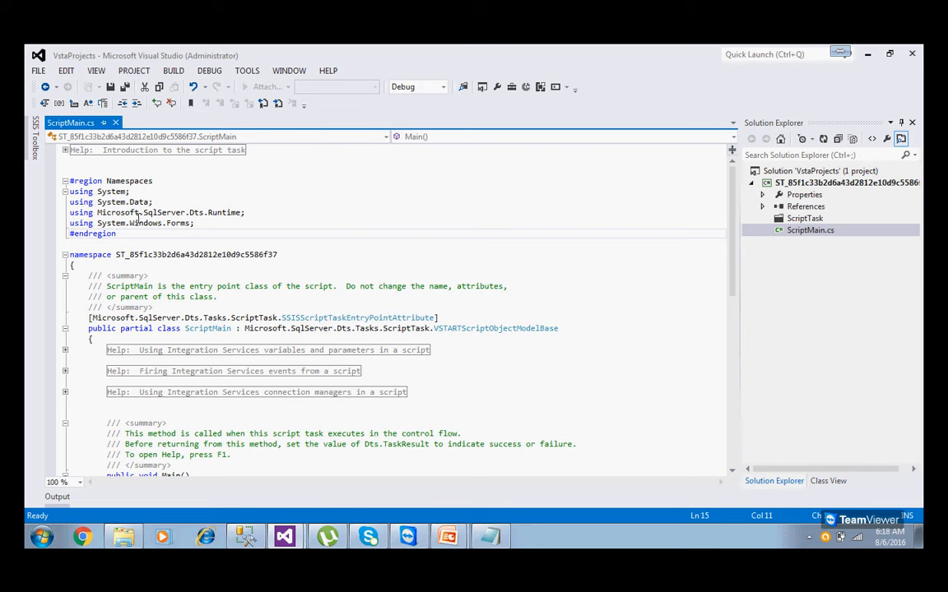
pyautogui.click(202, 226)
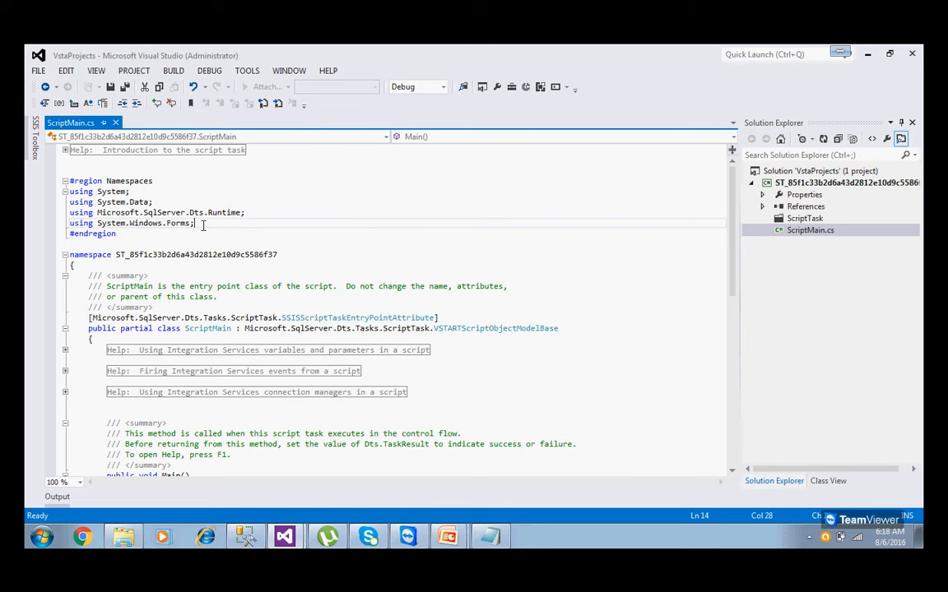
pyautogui.press('Return')
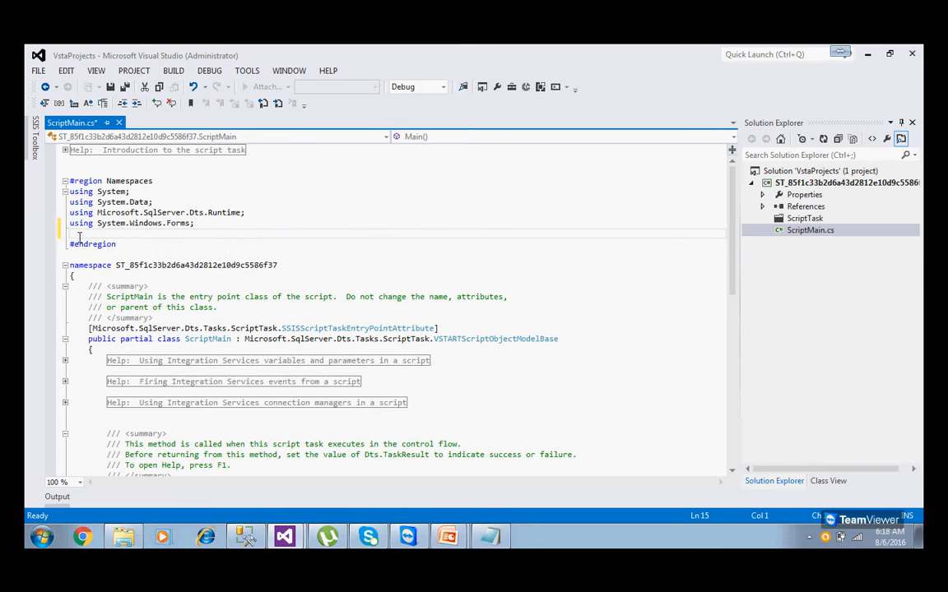
pyautogui.moveTo(207, 221); pyautogui.dragTo(63, 175)
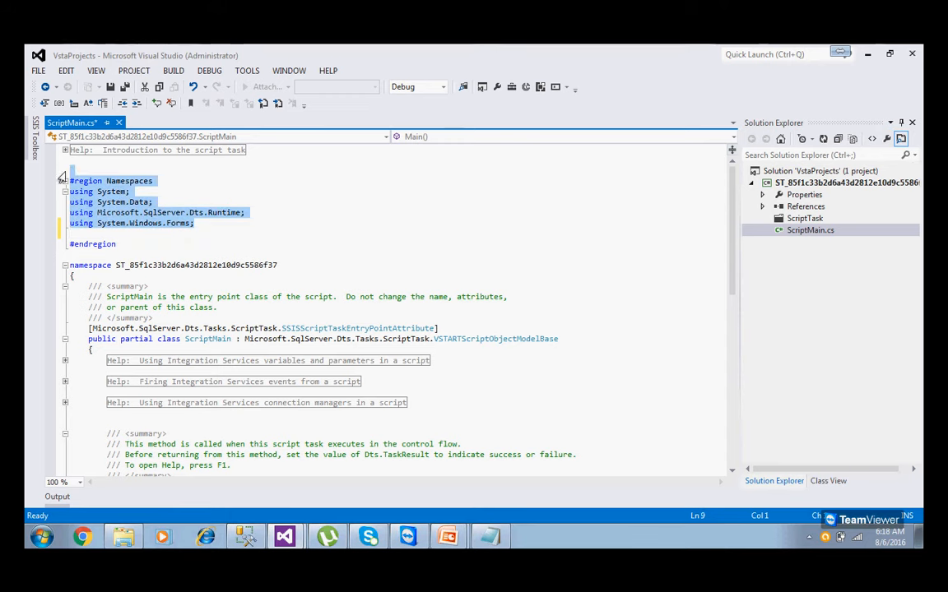
pyautogui.click(267, 202)
pyautogui.scroll(-2, 269, 201)
pyautogui.scroll(-2, 269, 202)
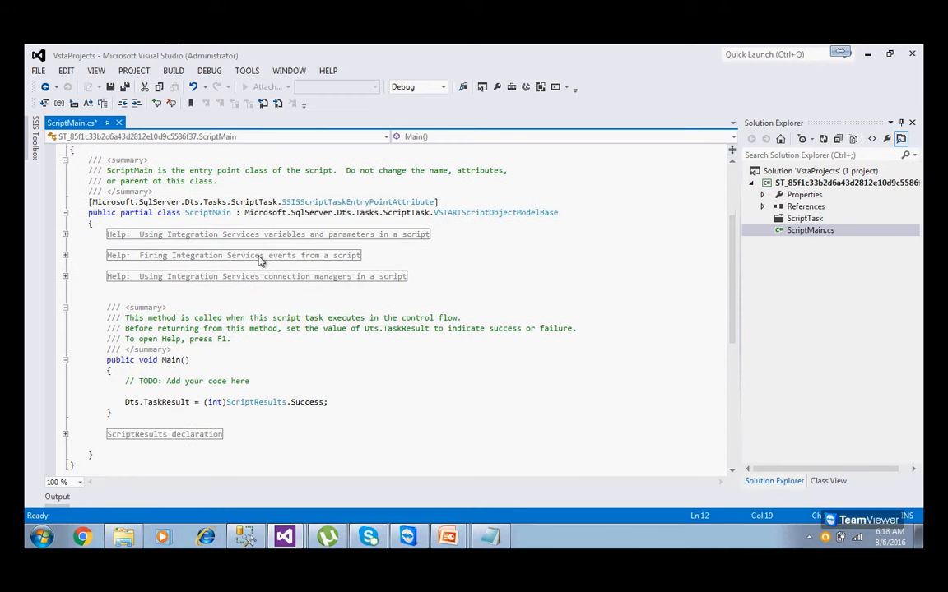
pyautogui.moveTo(108, 359); pyautogui.dragTo(144, 416)
pyautogui.click(165, 433)
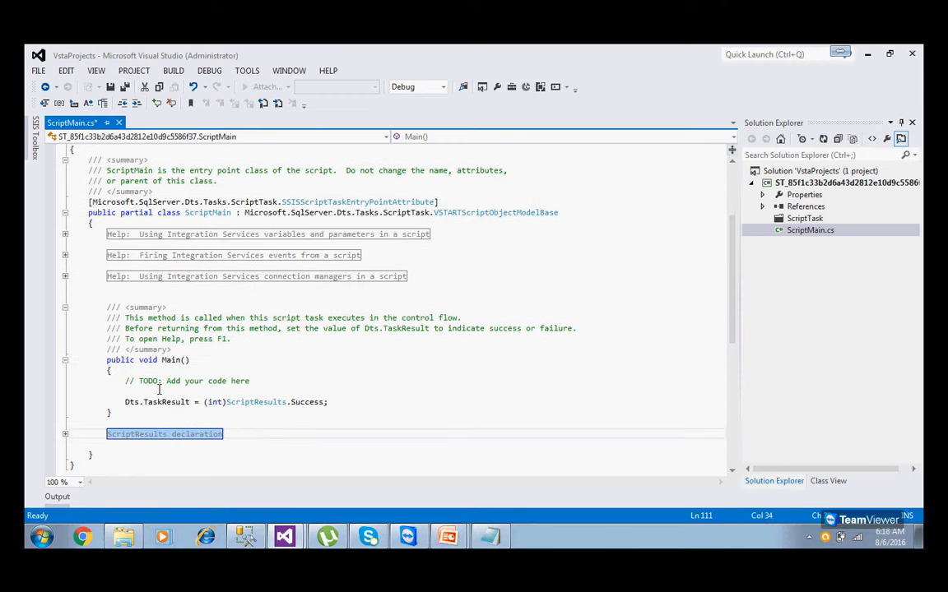
# Add MessageBox.Show("Hi Guys, Welcome to MSBI"); below the TODO comment in Main.
pyautogui.moveTo(126, 380); pyautogui.dragTo(262, 378)
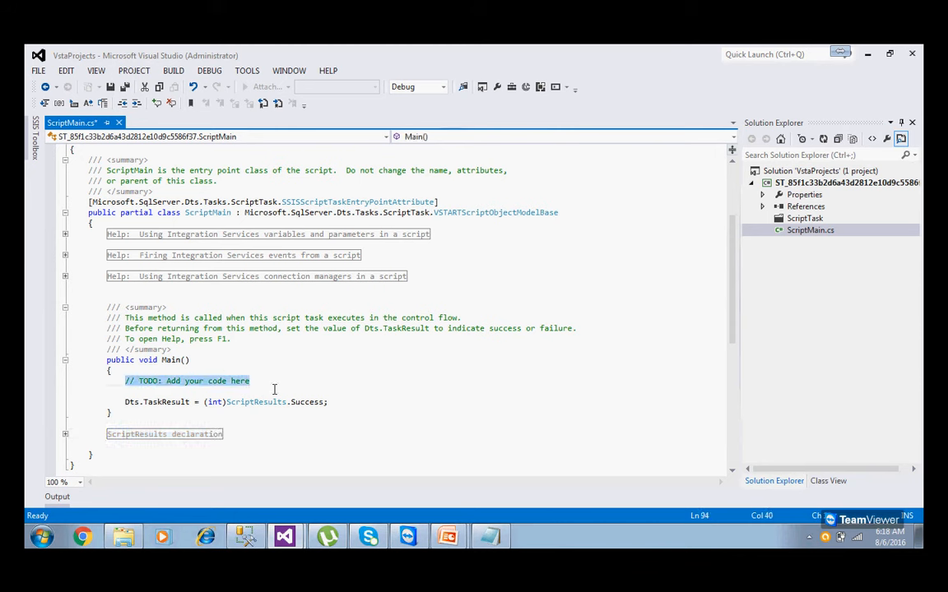
pyautogui.click(275, 381)
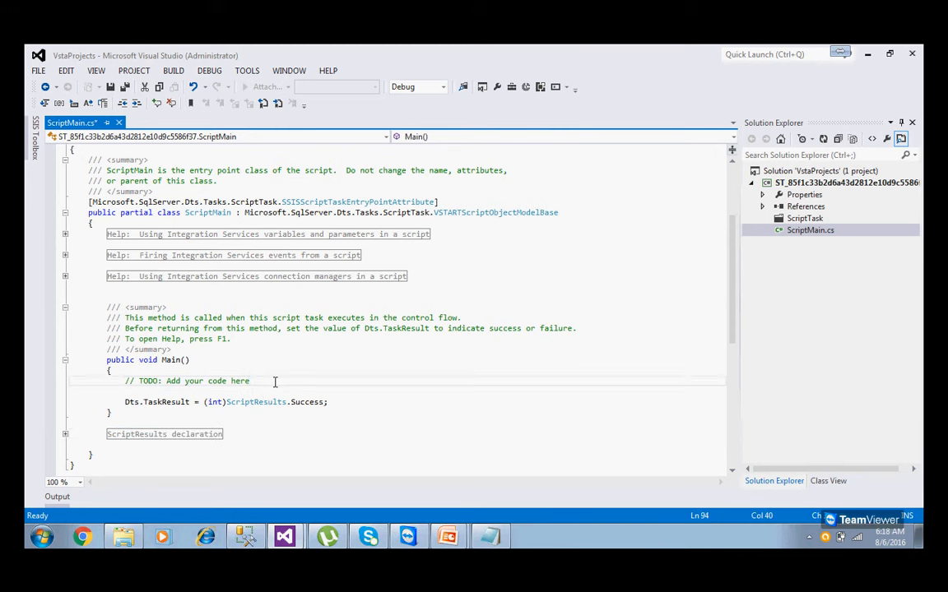
pyautogui.press('Return')
pyautogui.write('Mea')
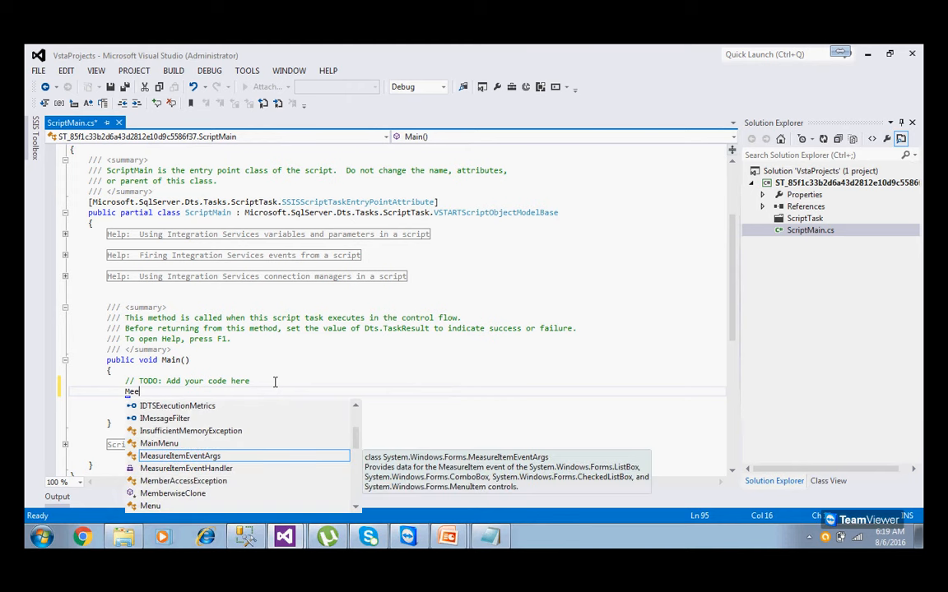
pyautogui.press('BackSpace')
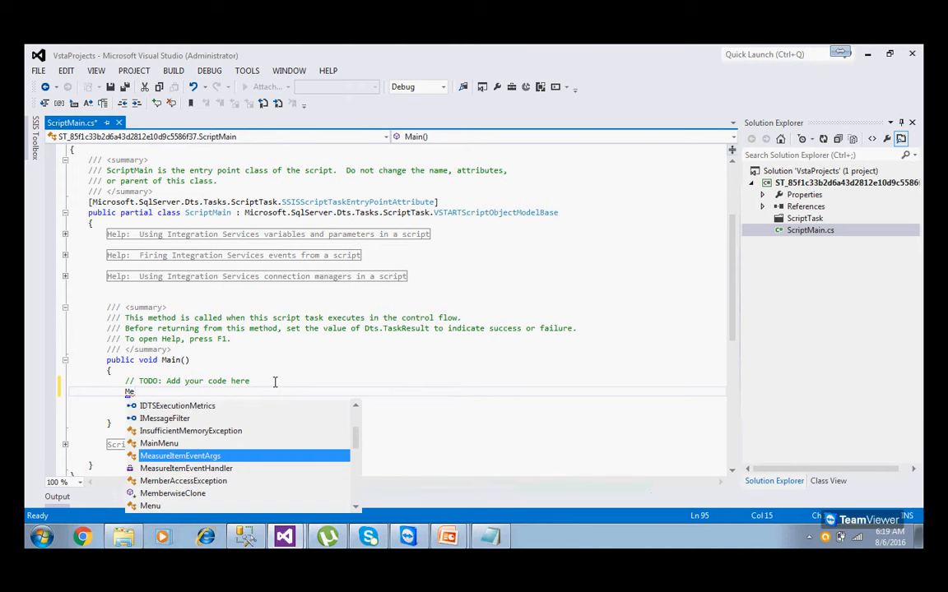
pyautogui.write('ssageBox')
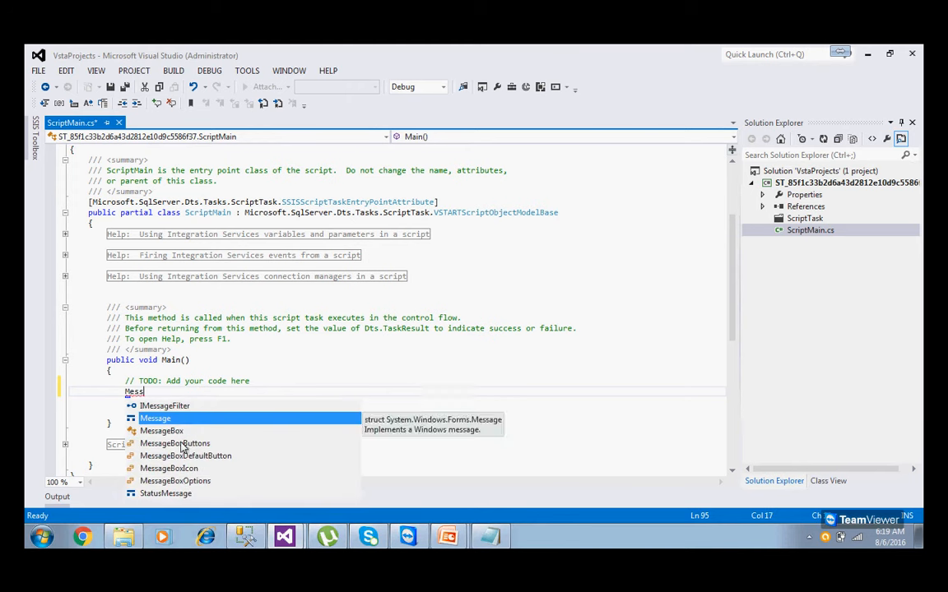
pyautogui.write('.')
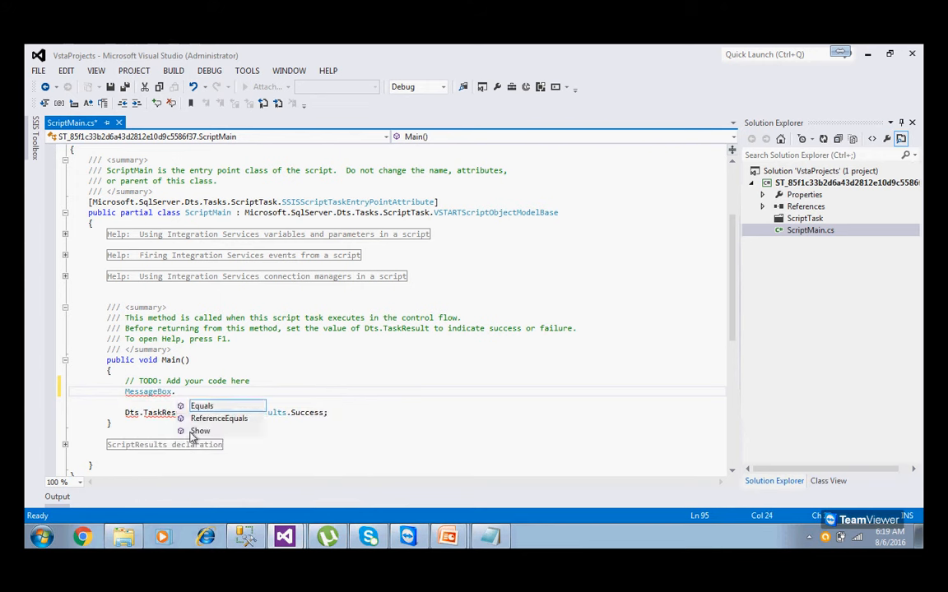
pyautogui.doubleClick(191, 432)
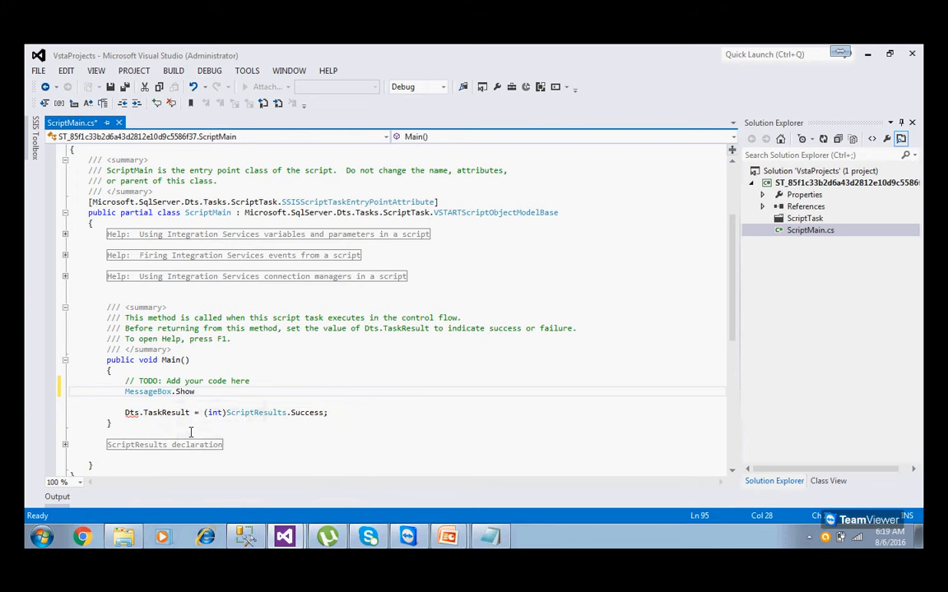
pyautogui.write('();')
pyautogui.press('Left')
pyautogui.press('Left')
pyautogui.write('""Hi')
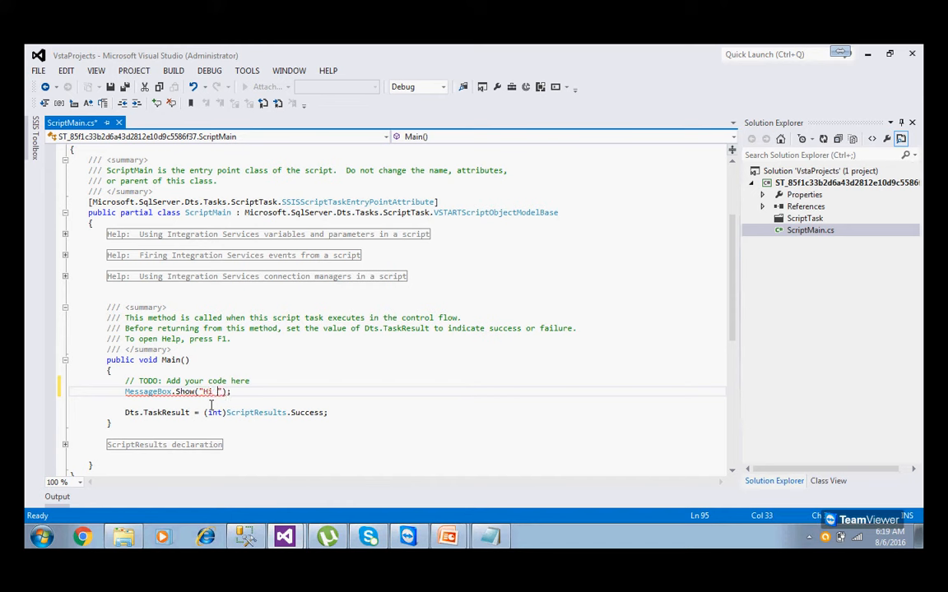
pyautogui.write(' Guys, Welcome to MSBI')
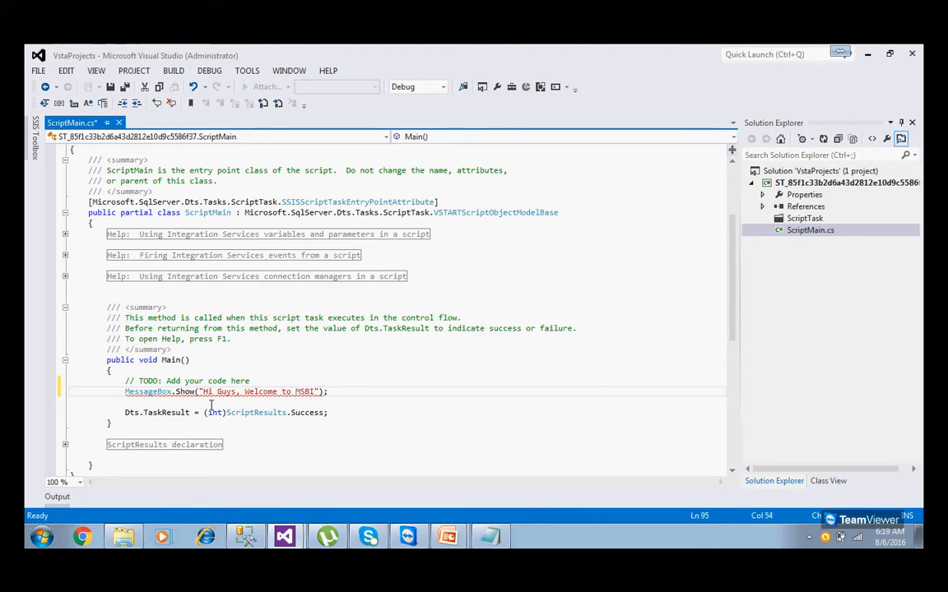
# Review the new message line, then save and build the script and close the script editor.
pyautogui.click(359, 406)
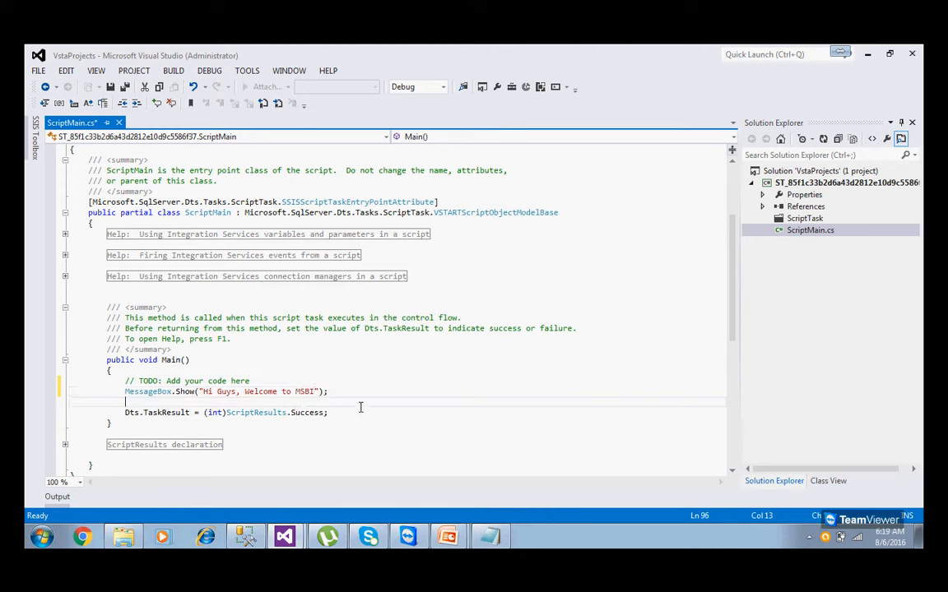
pyautogui.click(121, 413)
pyautogui.moveTo(122, 413); pyautogui.dragTo(273, 421)
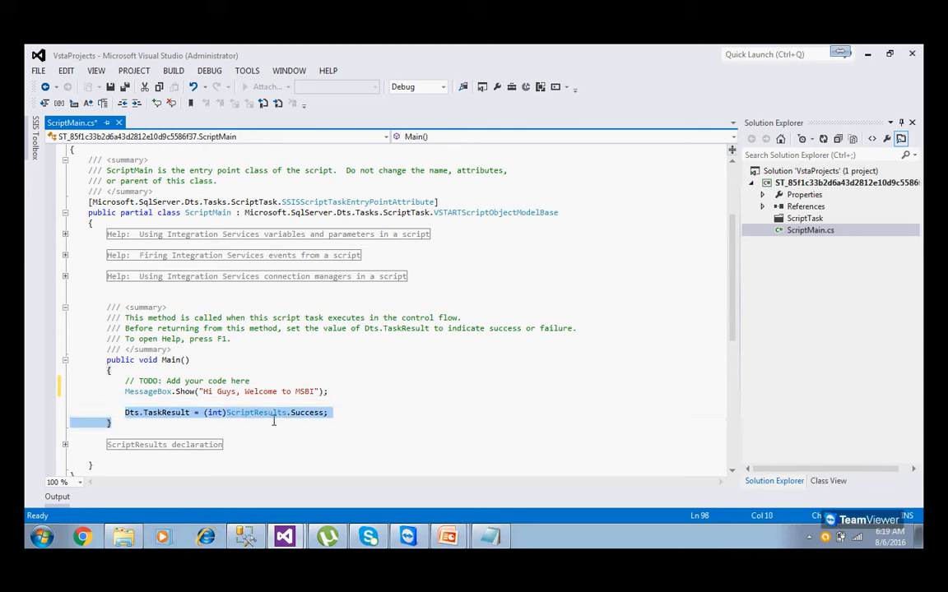
pyautogui.click(352, 421)
pyautogui.moveTo(125, 391); pyautogui.dragTo(373, 402)
pyautogui.click(373, 402)
pyautogui.click(109, 87)
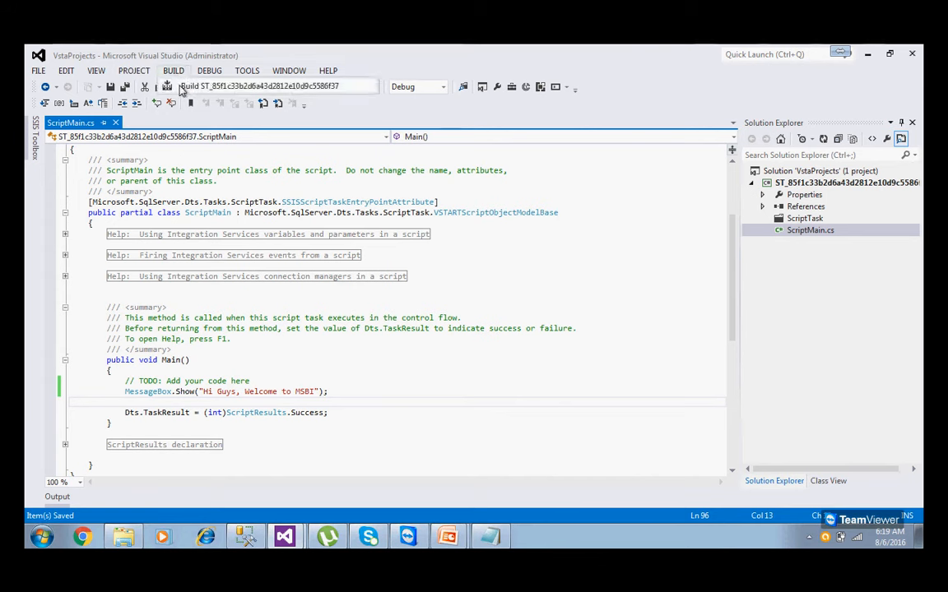
pyautogui.click(168, 86)
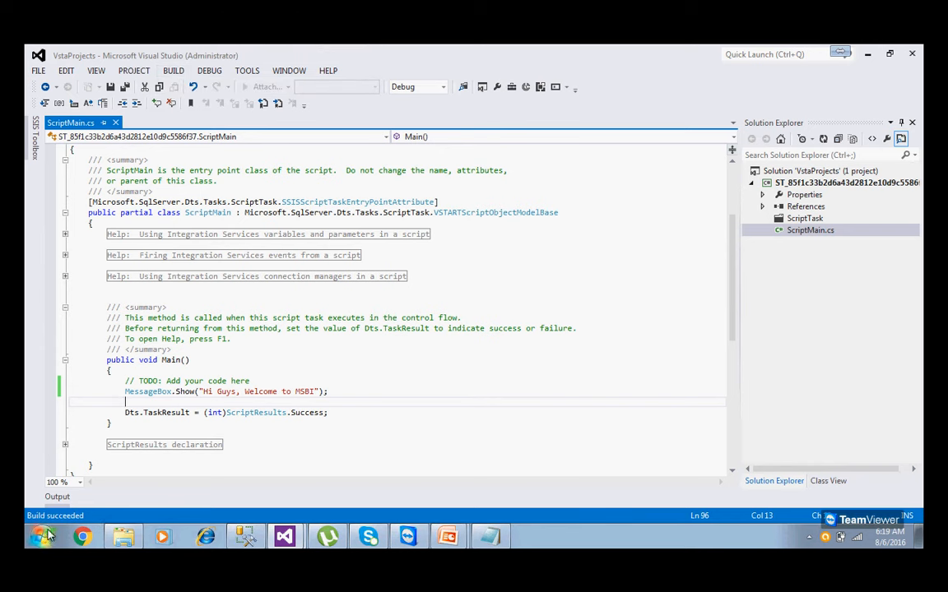
pyautogui.click(909, 58)
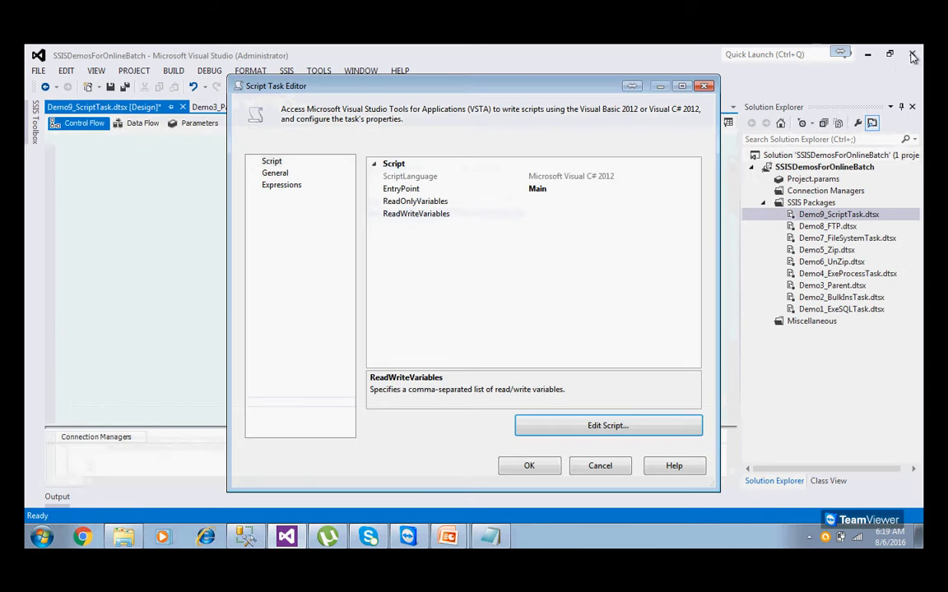
# Confirm the Script Task Editor with OK and save the Demo9_ScriptTask package.
pyautogui.click(542, 468)
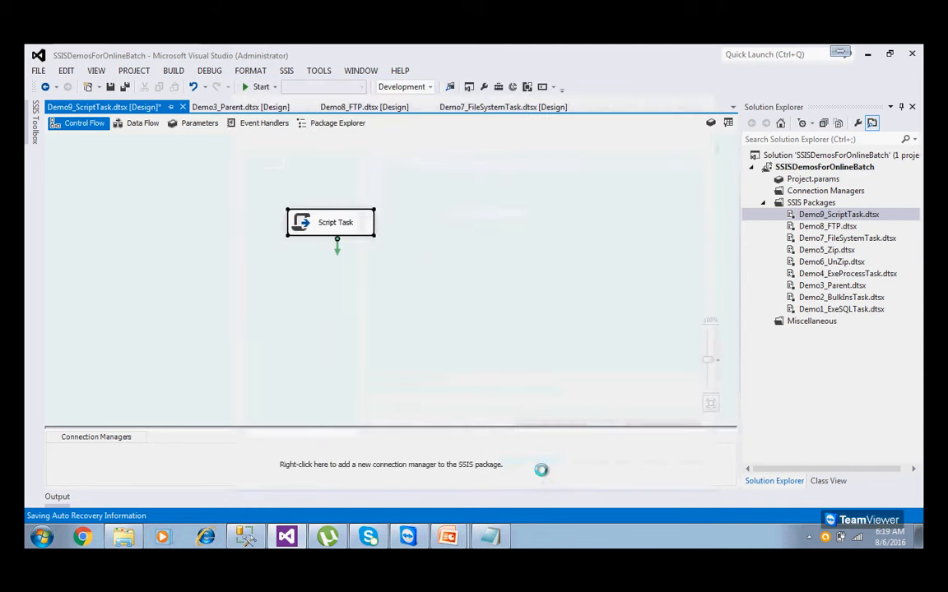
pyautogui.click(417, 319)
pyautogui.click(110, 87)
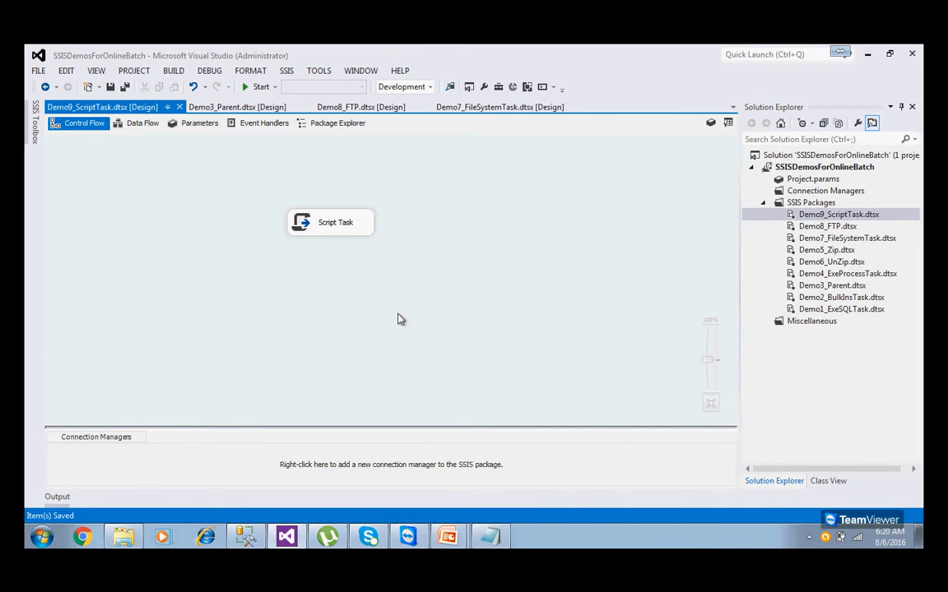
# Run the package, dismiss the welcome message box, stop debugging and save the package.
pyautogui.click(258, 92)
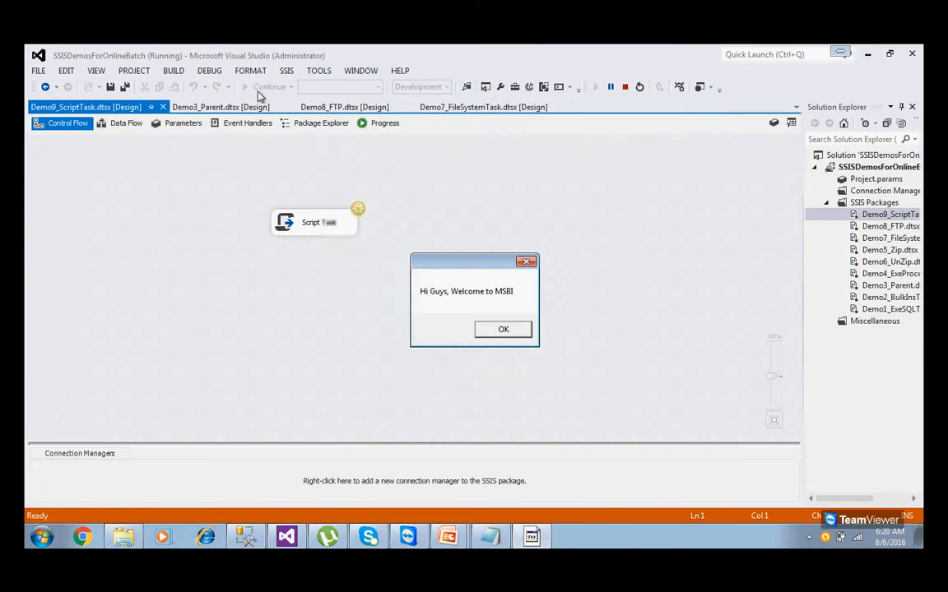
pyautogui.click(503, 330)
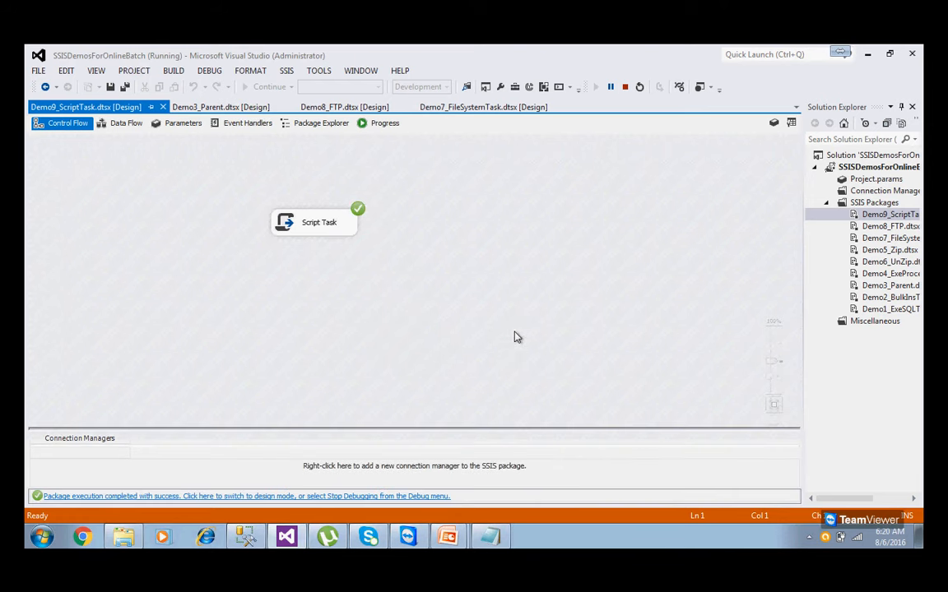
pyautogui.click(425, 499)
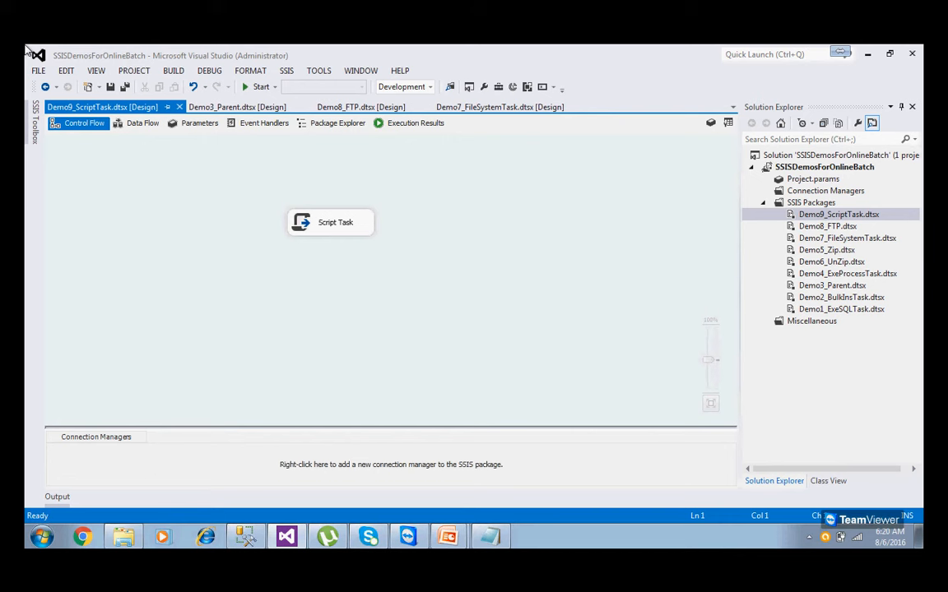
pyautogui.click(113, 86)
# Reopen the Script Task's code to check the welcome message, then close it and save the package.
pyautogui.doubleClick(322, 230)
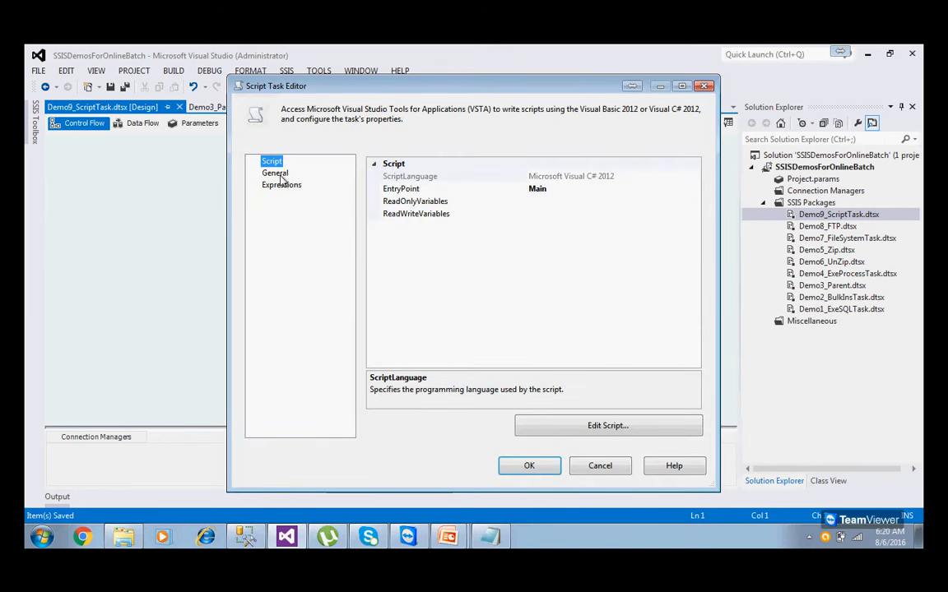
pyautogui.click(566, 427)
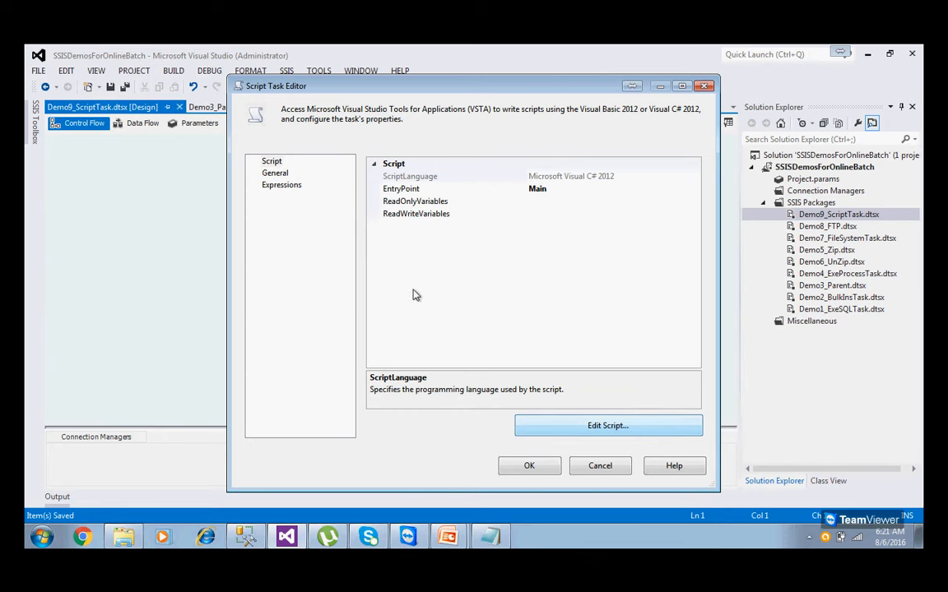
pyautogui.scroll(-2, 317, 318)
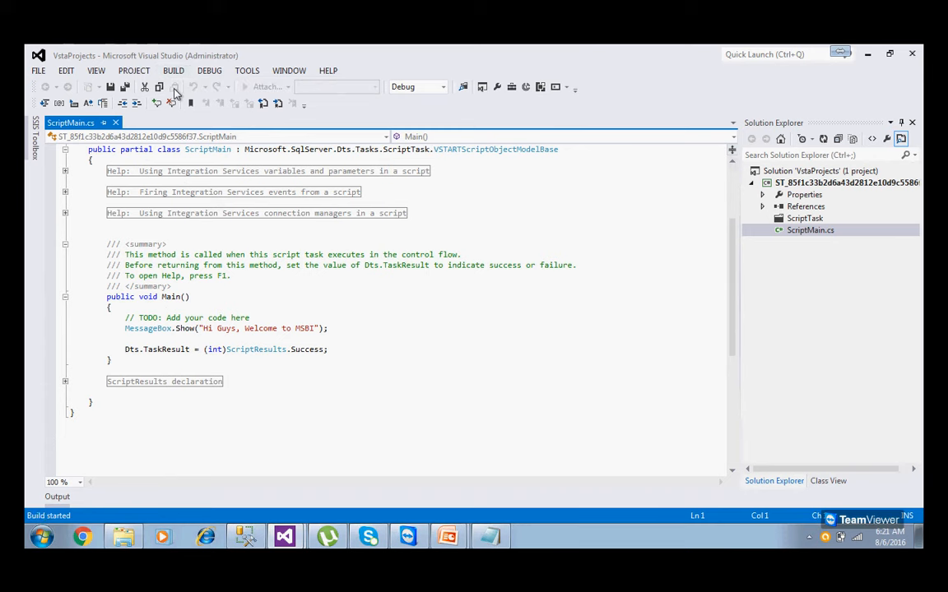
pyautogui.click(910, 55)
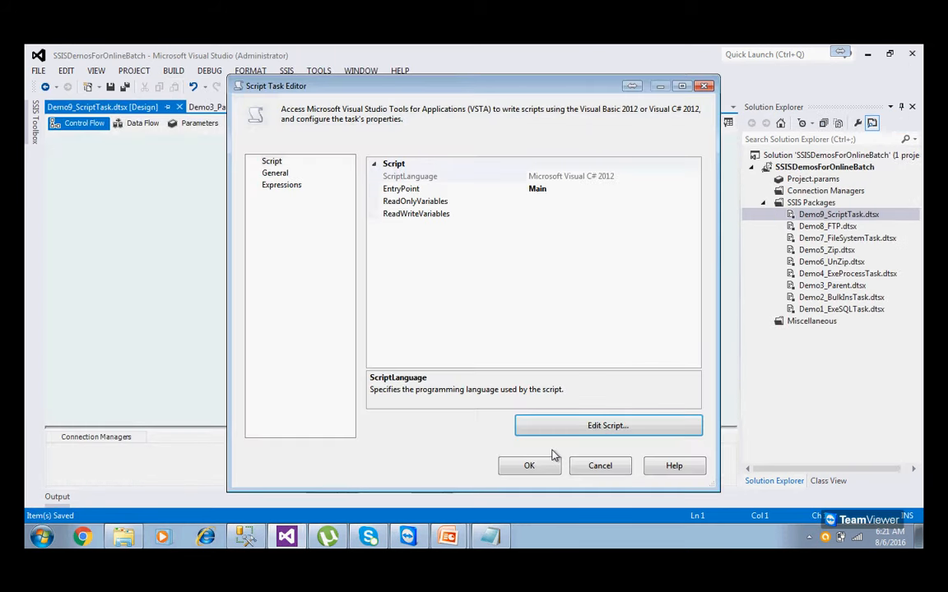
pyautogui.click(541, 475)
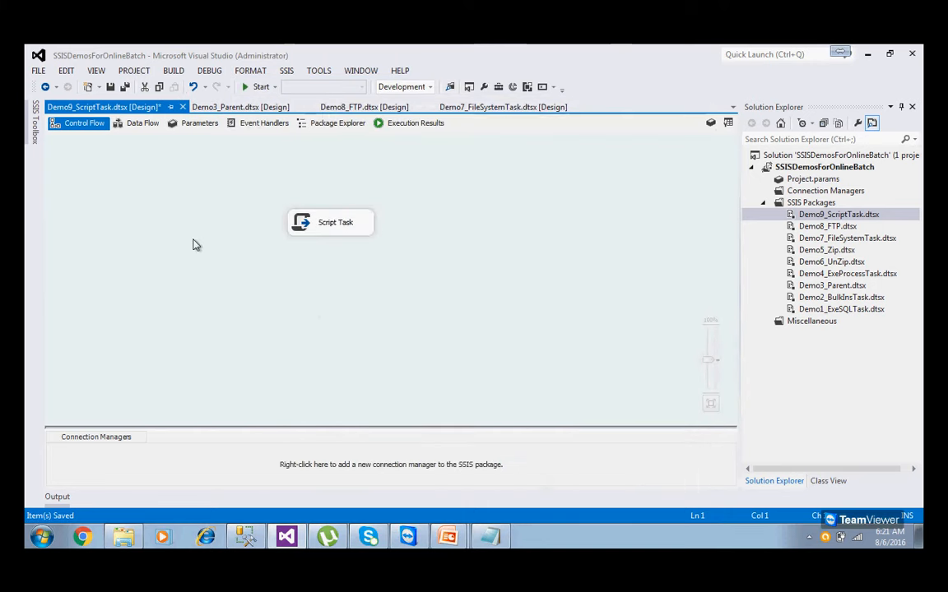
pyautogui.click(110, 87)
# Rerun the package, dismiss the welcome message, and stop debugging after it succeeds.
pyautogui.click(259, 88)
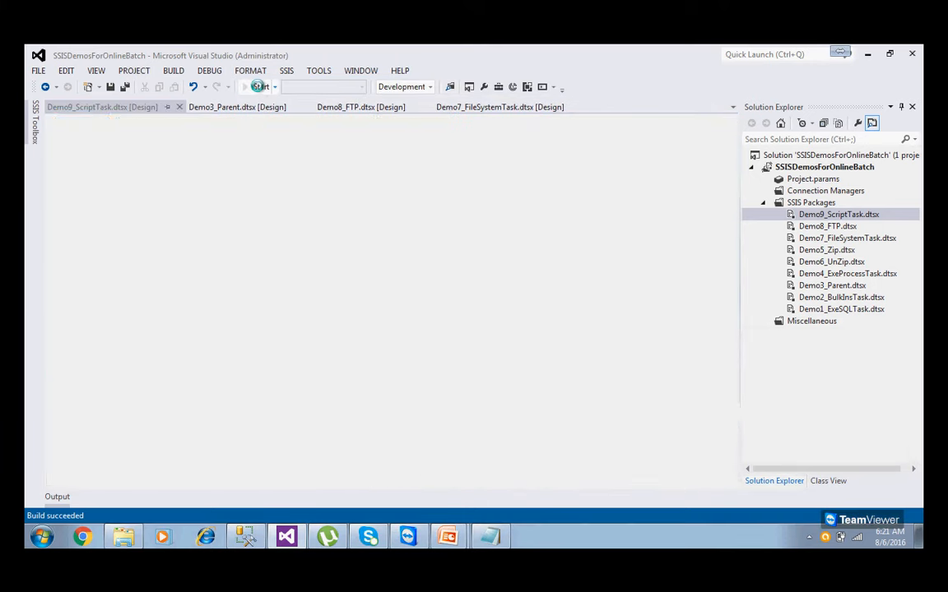
pyautogui.click(501, 330)
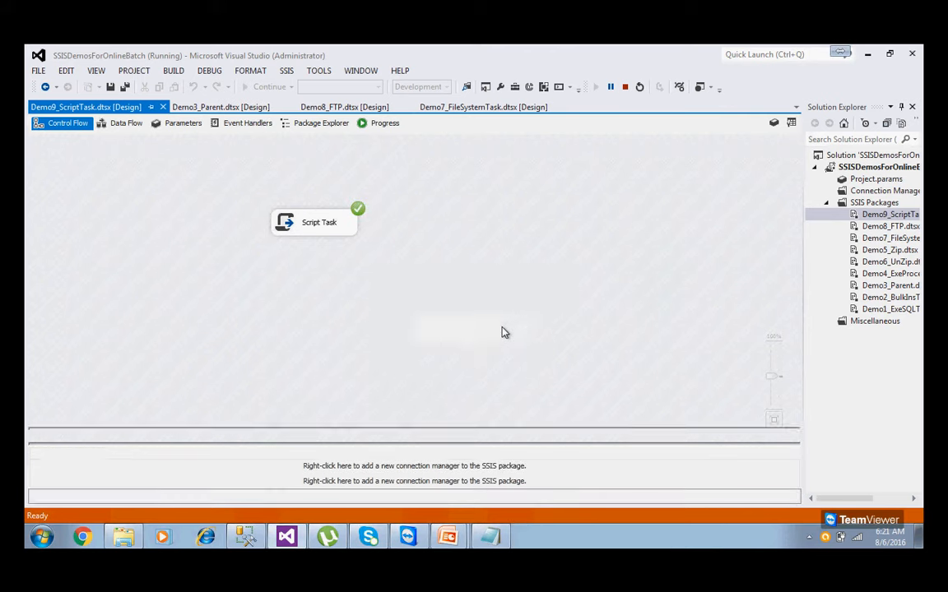
pyautogui.click(427, 497)
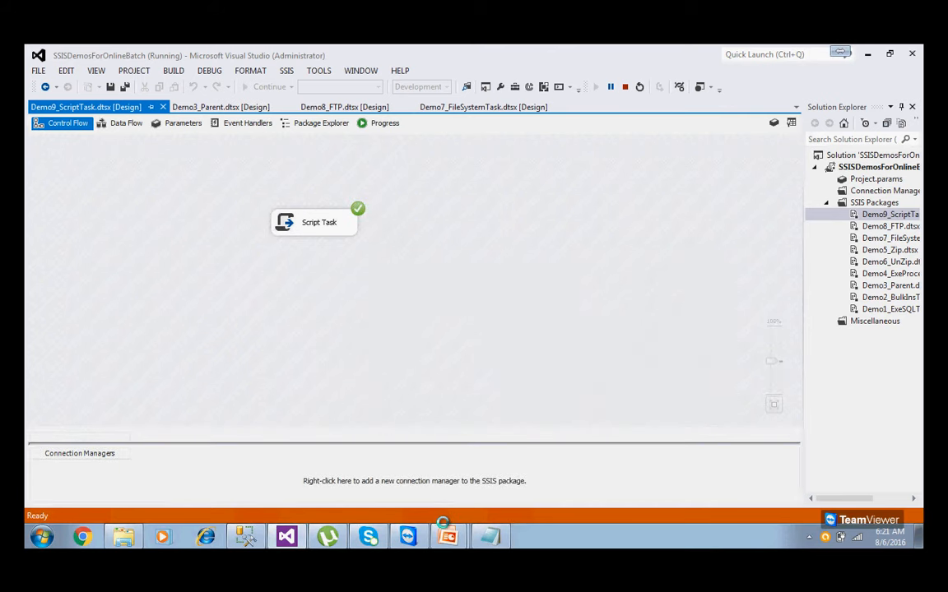
# Advance the slideshow to the Send Mail Task slide, then bring Visual Studio back to the front.
pyautogui.moveTo(448, 537)
pyautogui.click(460, 507)
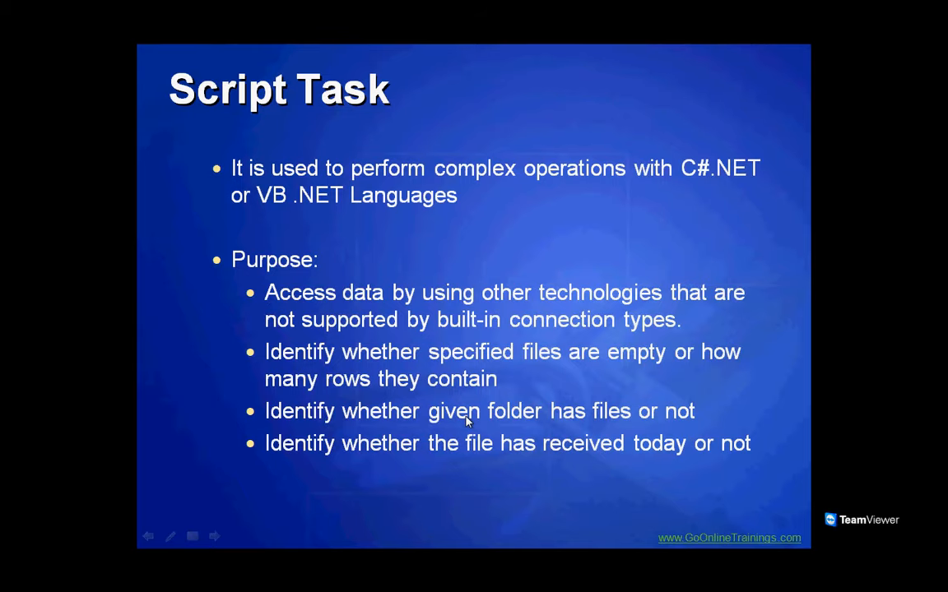
pyautogui.click(467, 419)
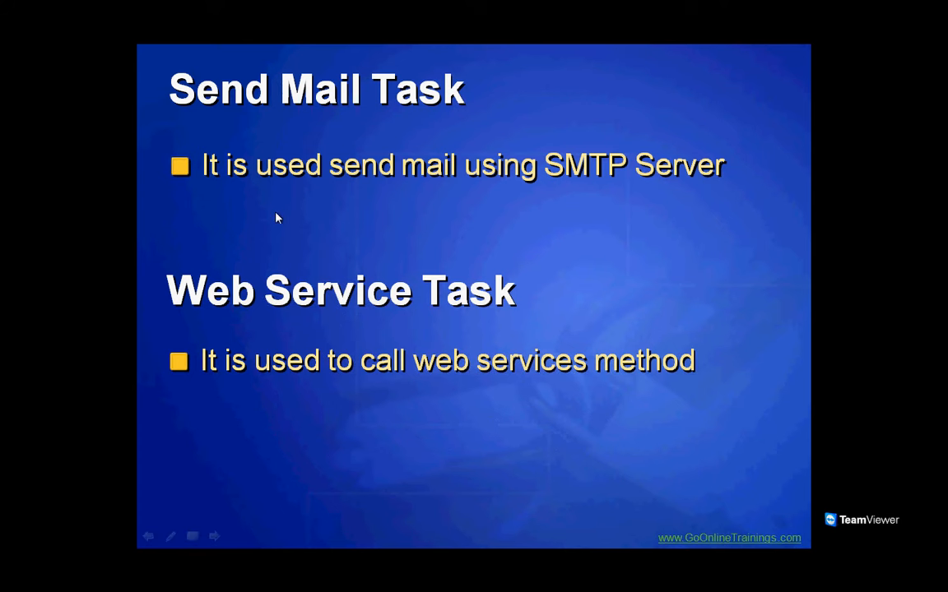
pyautogui.press('super')
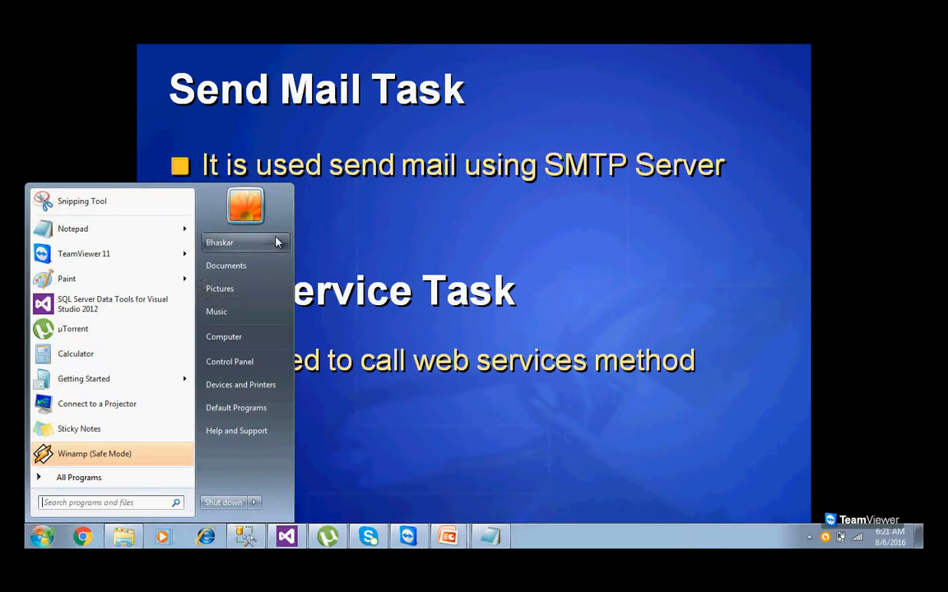
pyautogui.click(286, 539)
# Add a Send Mail Task to the canvas and connect the Script Task's arrow to it.
pyautogui.click(34, 125)
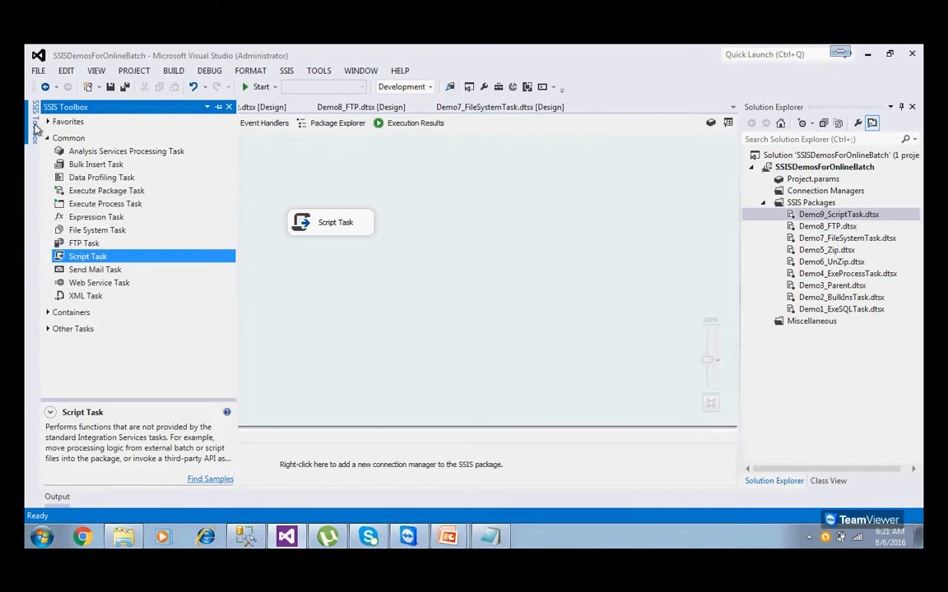
pyautogui.moveTo(90, 270); pyautogui.dragTo(342, 302)
pyautogui.click(345, 233)
pyautogui.moveTo(337, 249); pyautogui.dragTo(393, 320)
# Give the Send Mail Task a new SMTP connection to server 198.0.1.10.
pyautogui.doubleClick(419, 324)
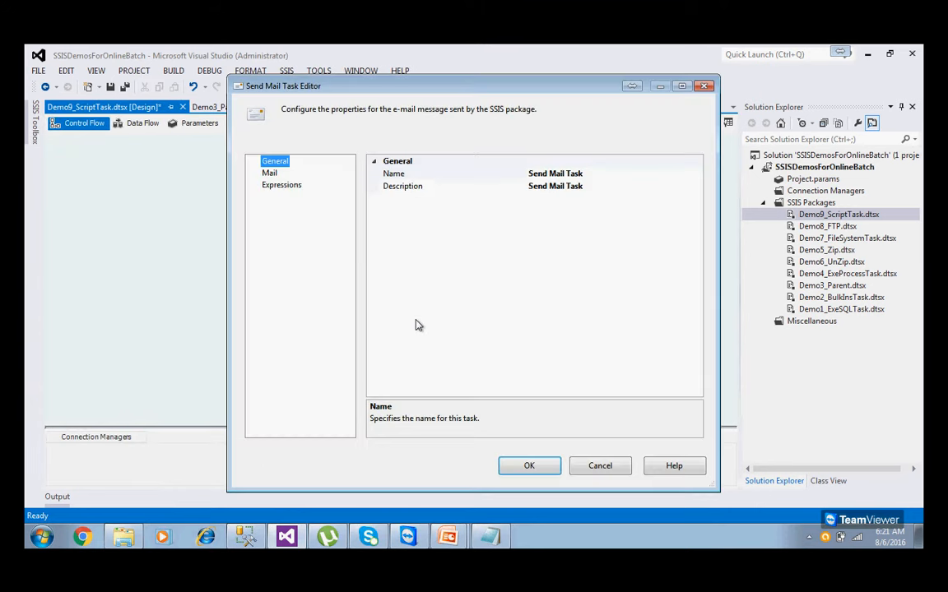
pyautogui.click(271, 175)
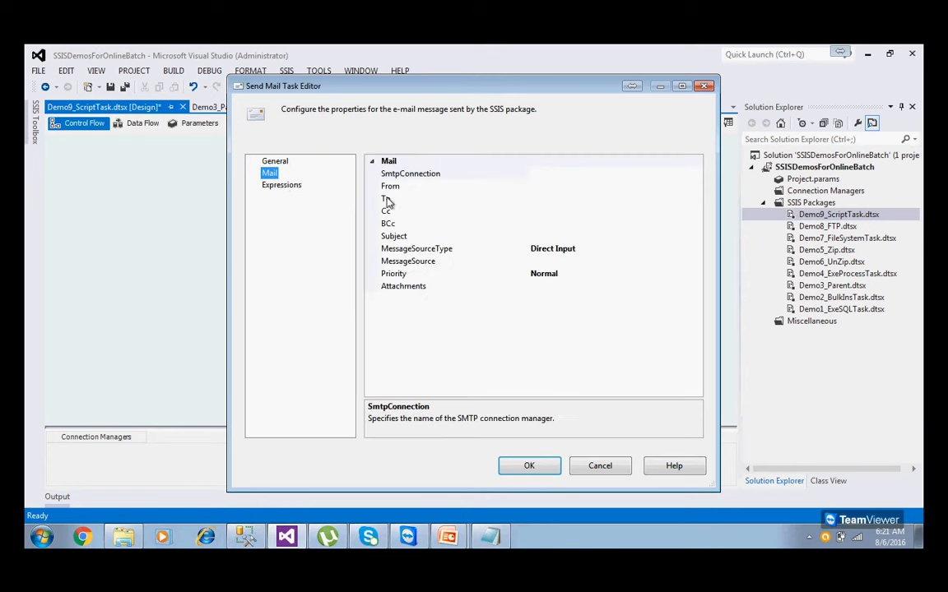
pyautogui.click(414, 178)
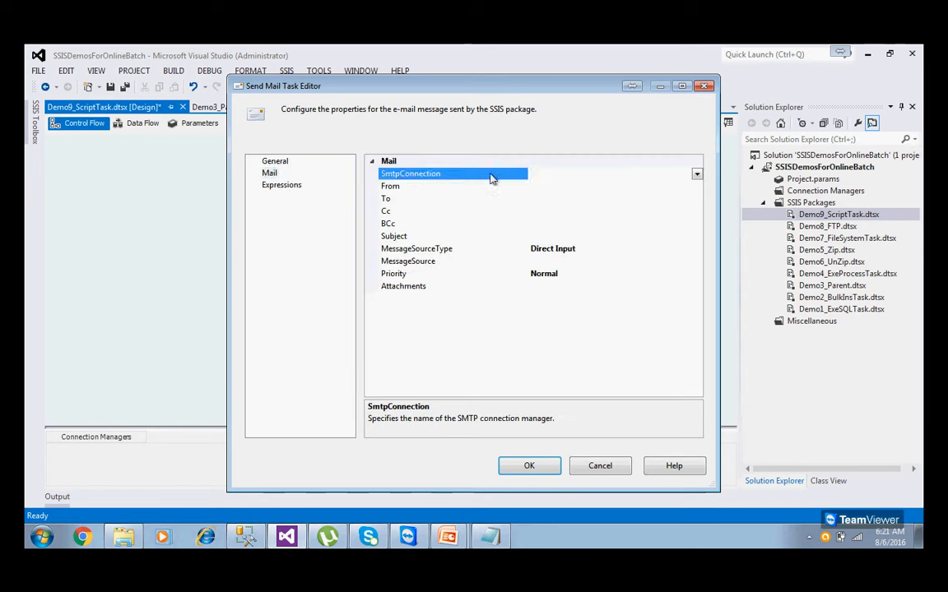
pyautogui.click(695, 173)
pyautogui.click(596, 189)
pyautogui.click(432, 261)
pyautogui.write('198.0.')
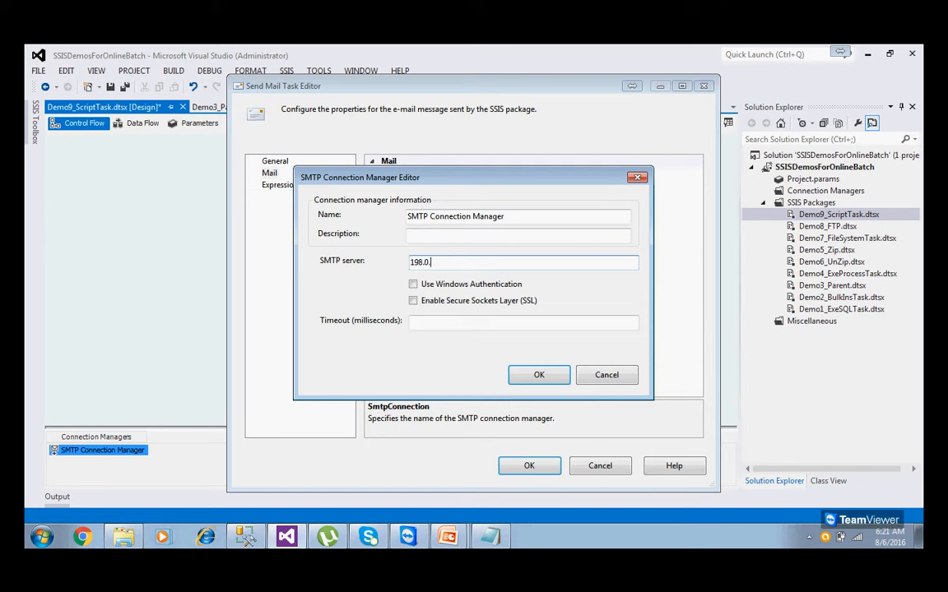
pyautogui.write('1.10')
pyautogui.moveTo(449, 263); pyautogui.dragTo(393, 260)
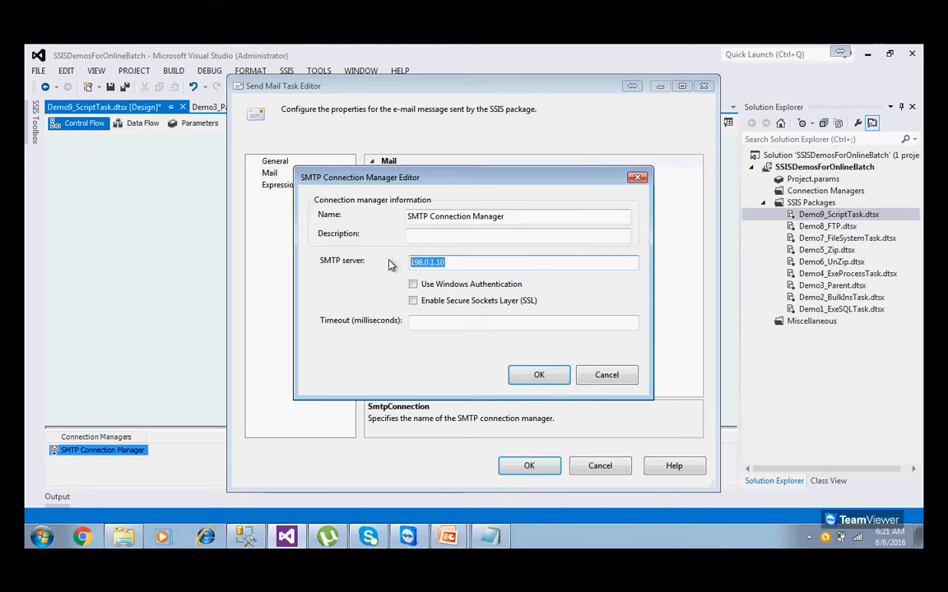
pyautogui.click(533, 375)
# Enter the sender's e-mail, two recipients' e-mails, and the subject "The Package ran successfully.".
pyautogui.click(395, 186)
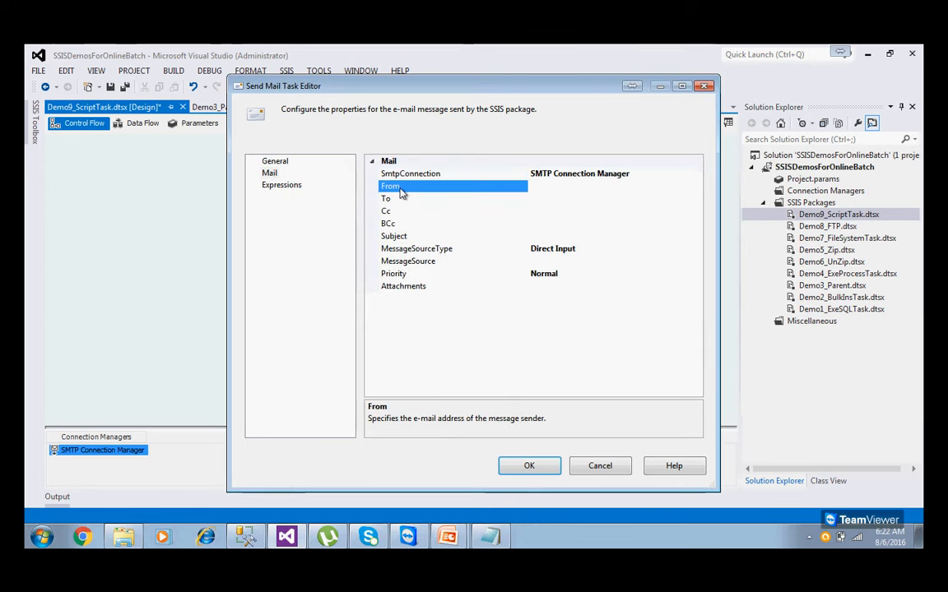
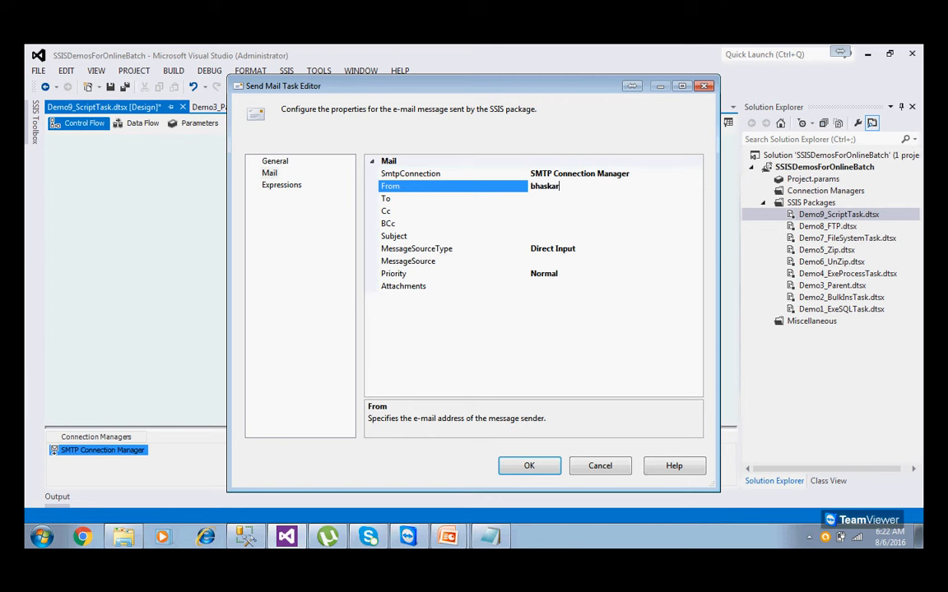
pyautogui.click(559, 199)
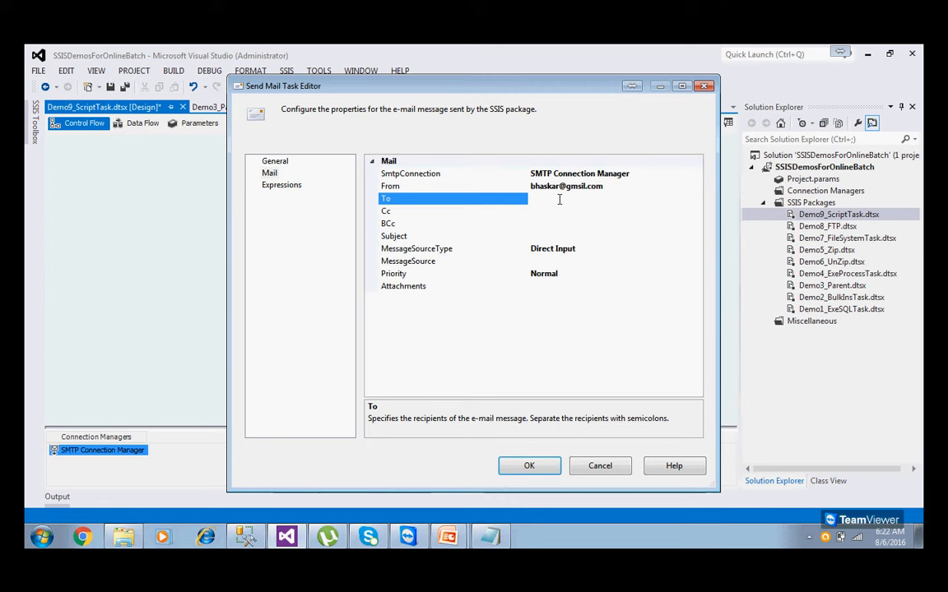
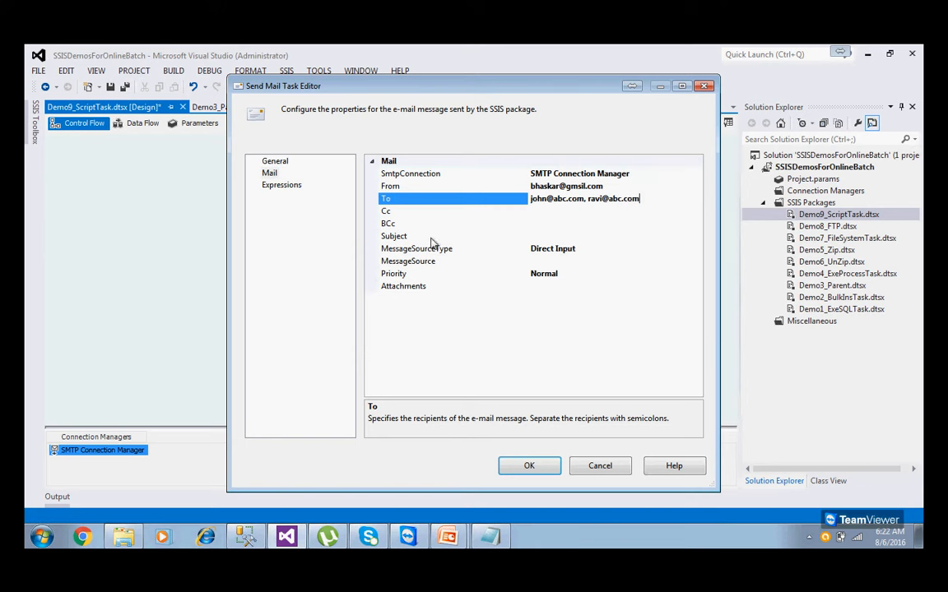
pyautogui.click(533, 236)
pyautogui.write('The Packahe')
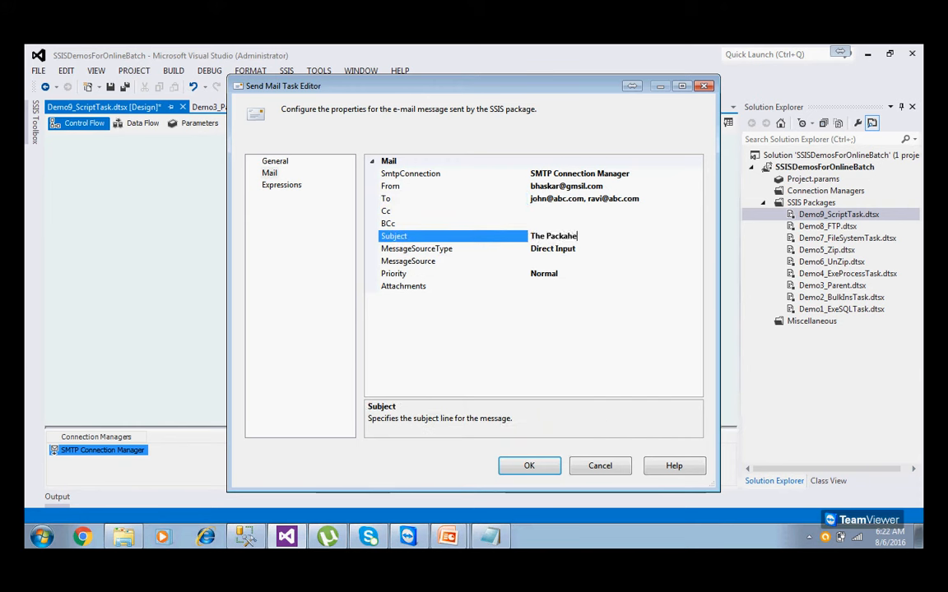
pyautogui.press('BackSpace')
pyautogui.press('BackSpace')
pyautogui.write('ge ran successfull')
pyautogui.click(433, 288)
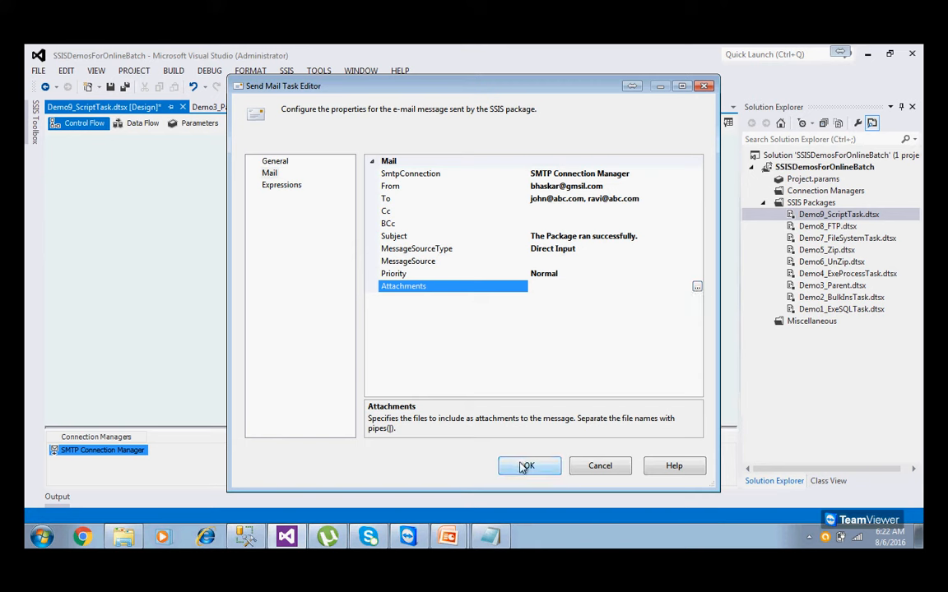
# Glance at the Expressions editor without changes, confirm the Send Mail Task settings, and save the package.
pyautogui.click(298, 187)
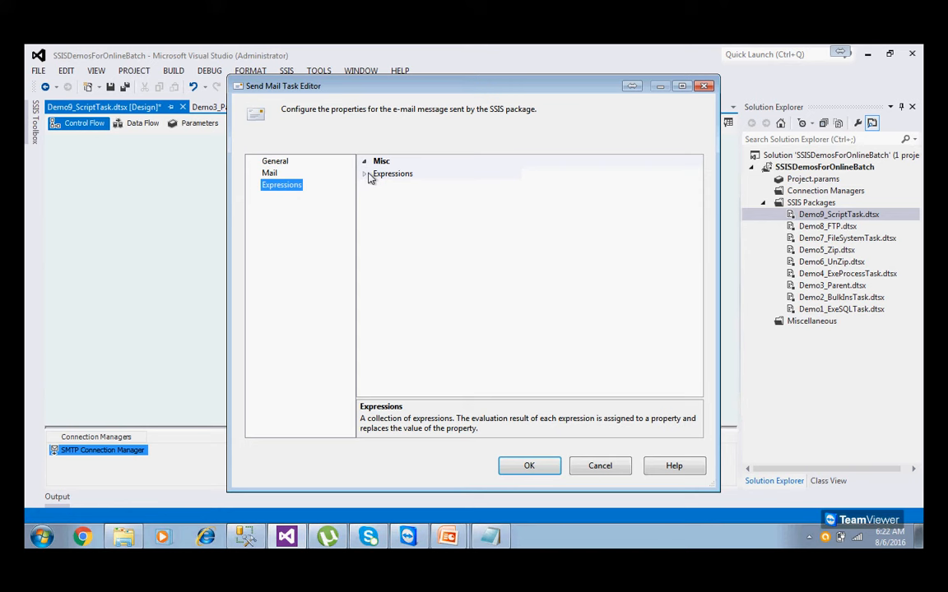
pyautogui.click(370, 174)
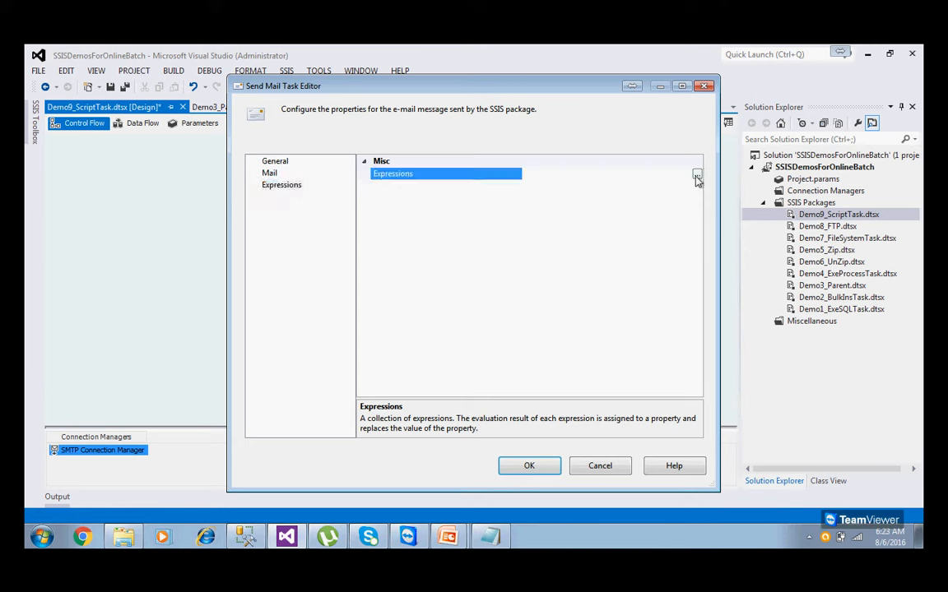
pyautogui.click(698, 173)
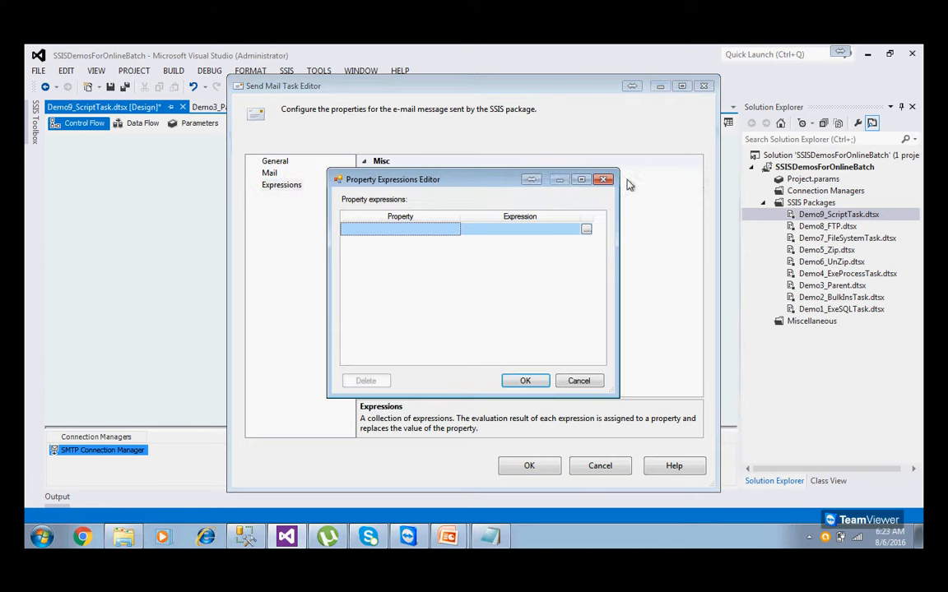
pyautogui.click(582, 381)
pyautogui.click(271, 174)
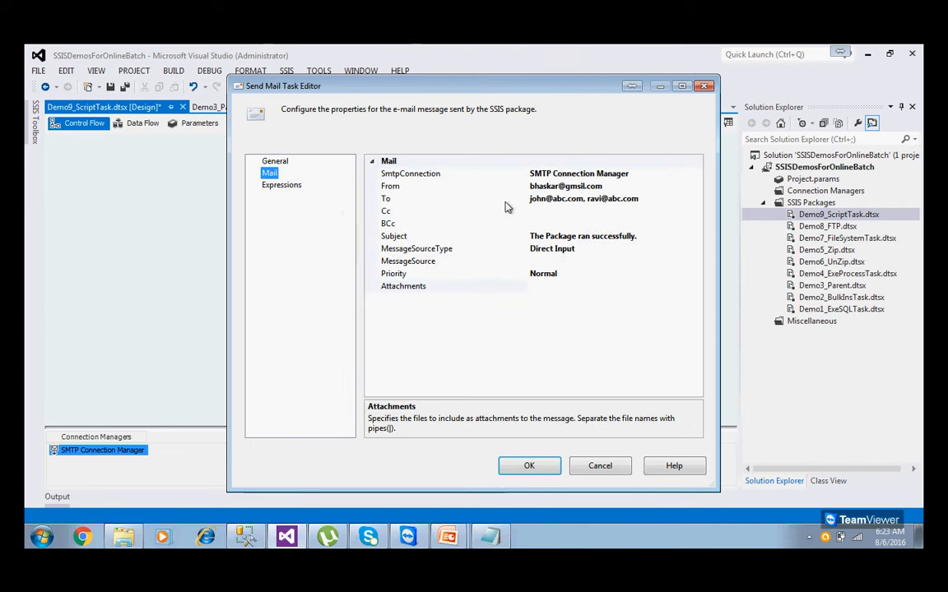
pyautogui.click(529, 466)
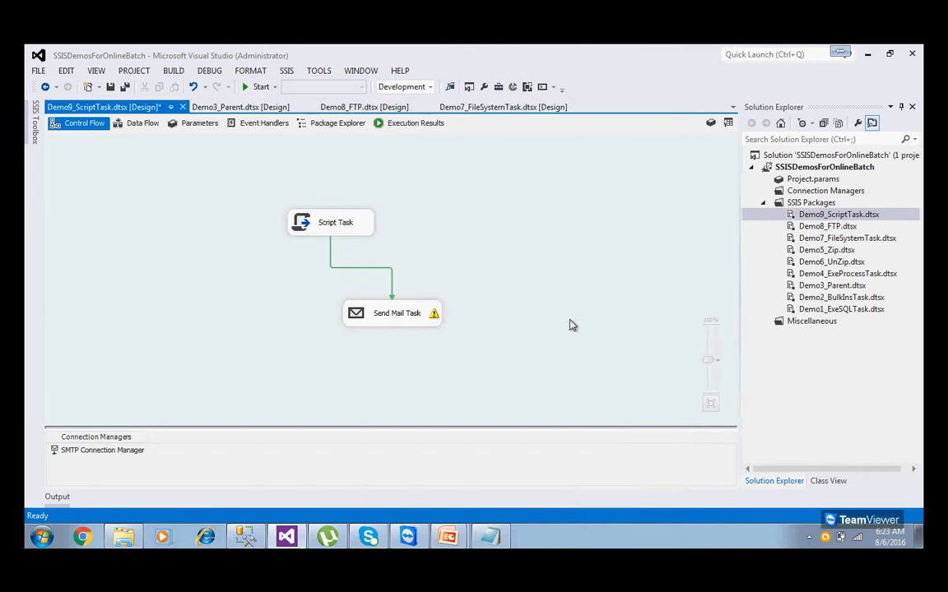
pyautogui.click(111, 88)
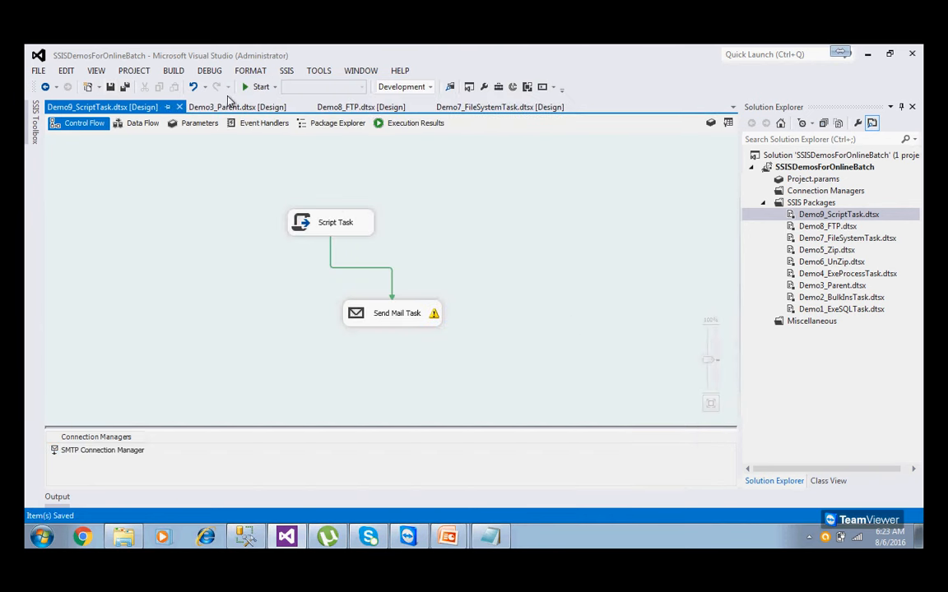
# Run the package, dismiss the welcome message, review the Progress log, then stop debugging.
pyautogui.click(245, 88)
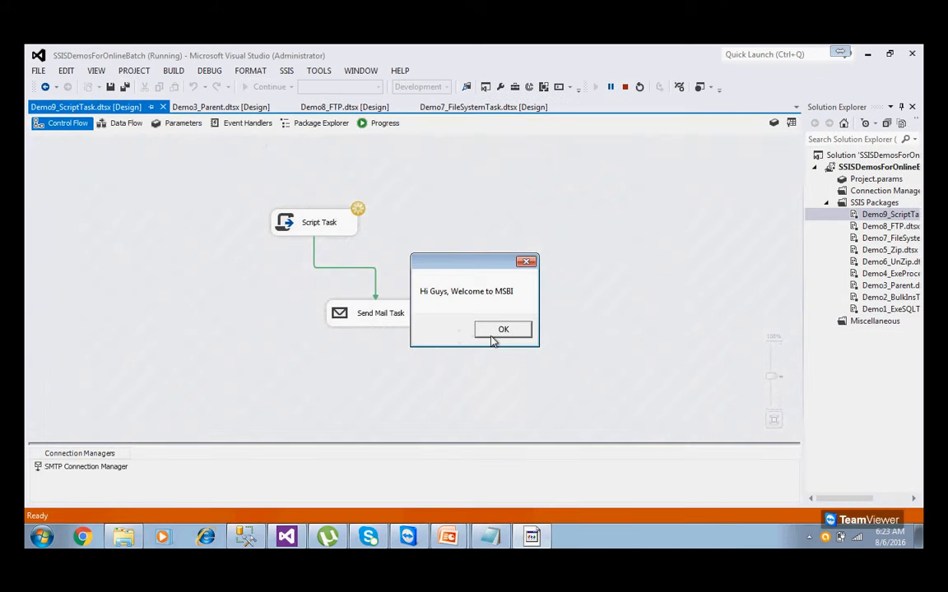
pyautogui.click(498, 331)
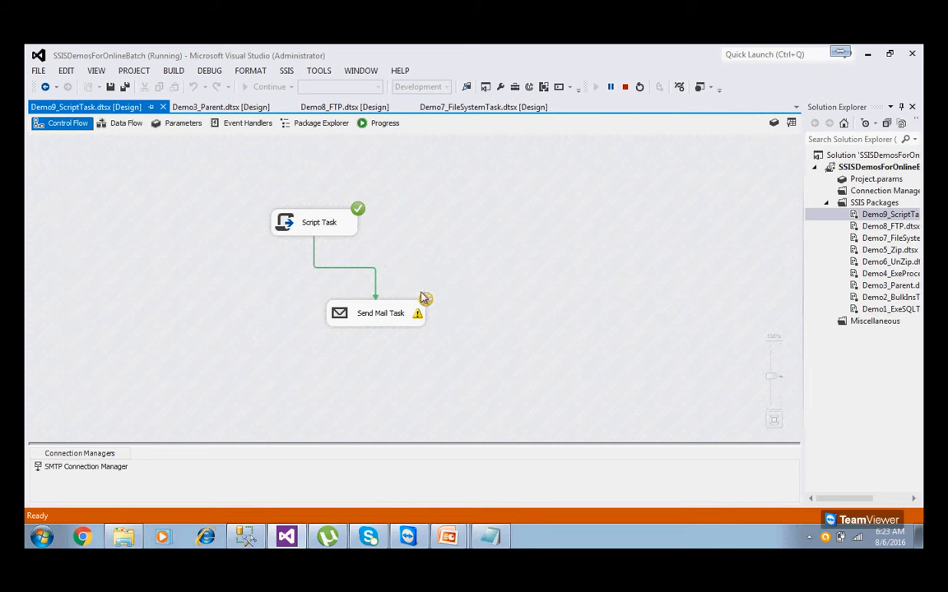
pyautogui.click(387, 124)
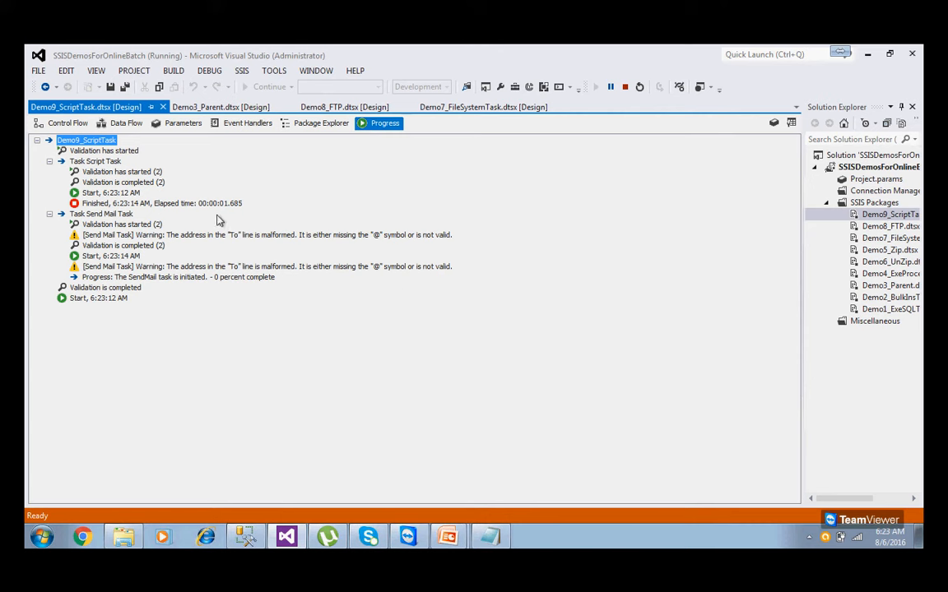
pyautogui.click(72, 125)
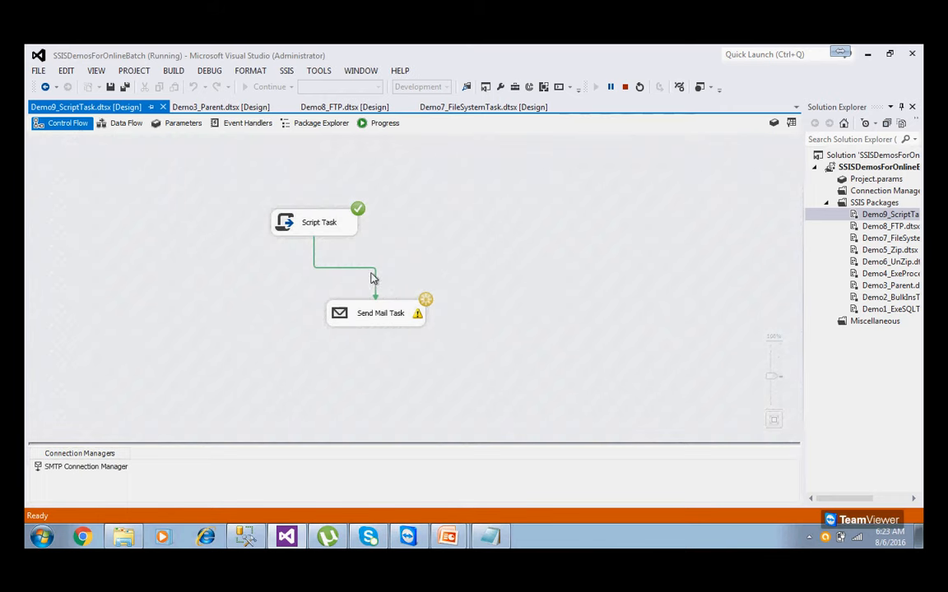
pyautogui.click(625, 87)
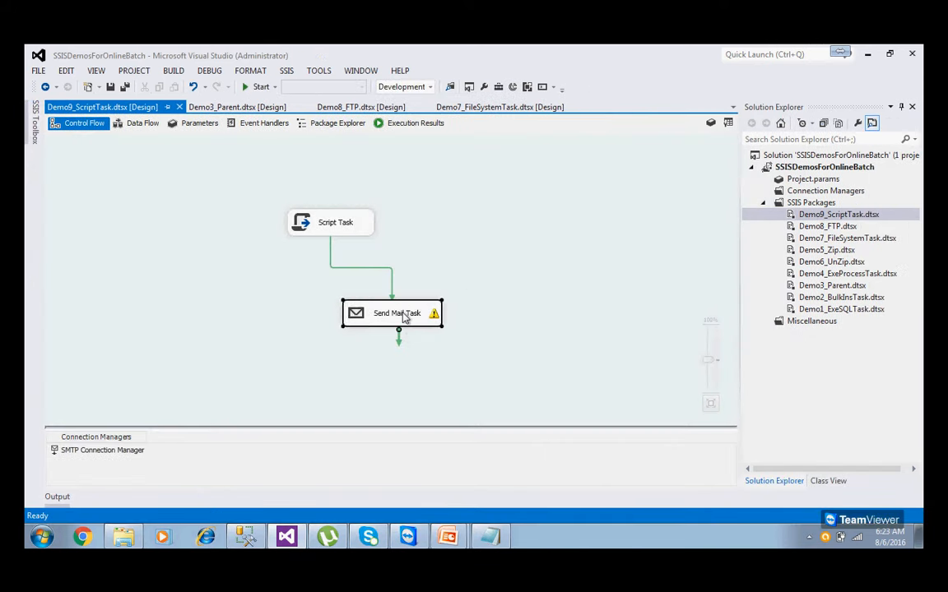
# Review the Send Mail Task's mail properties again and accept them unchanged.
pyautogui.doubleClick(397, 314)
pyautogui.click(274, 173)
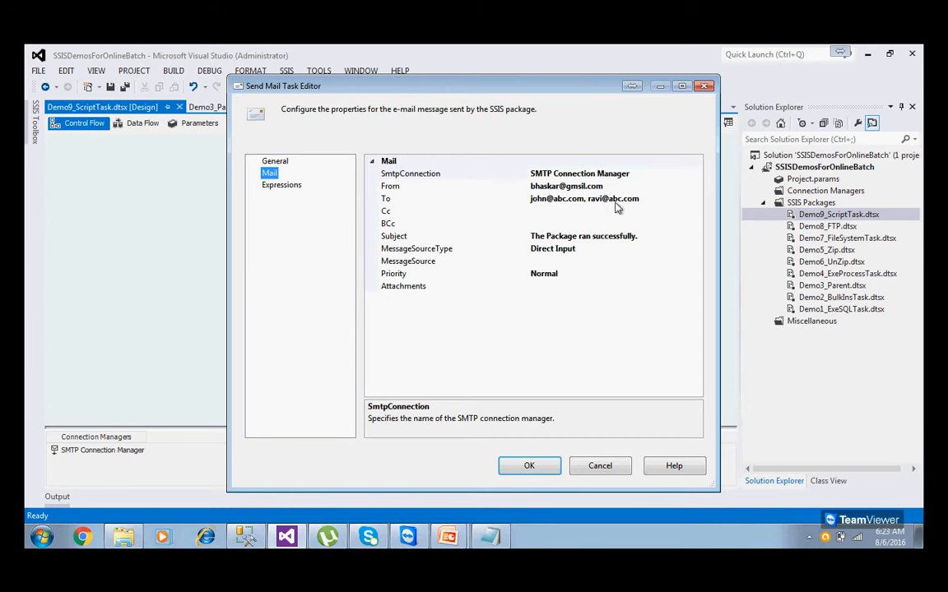
pyautogui.click(543, 469)
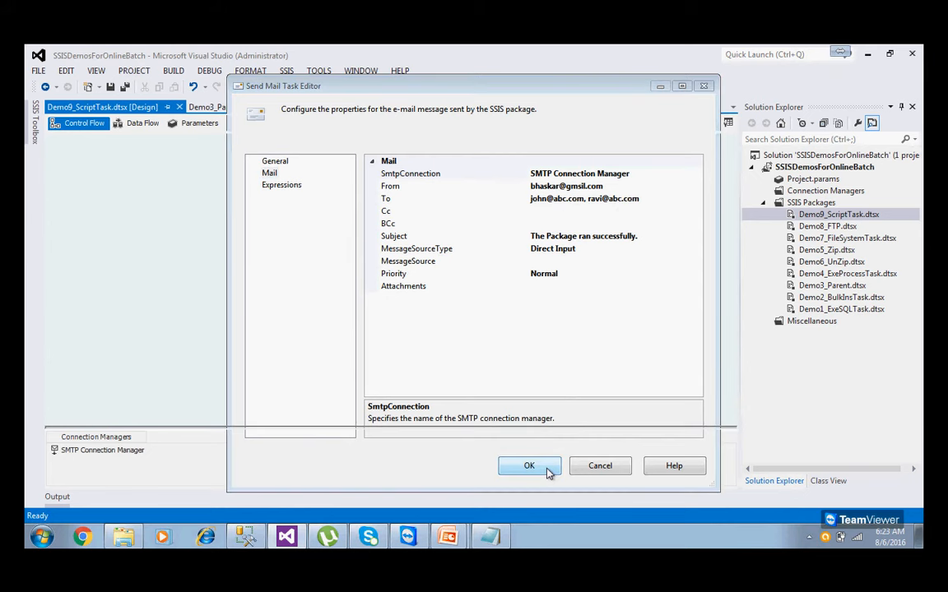
# Check the Execution Results log of the earlier package run, then return to Control Flow.
pyautogui.moveTo(426, 319)
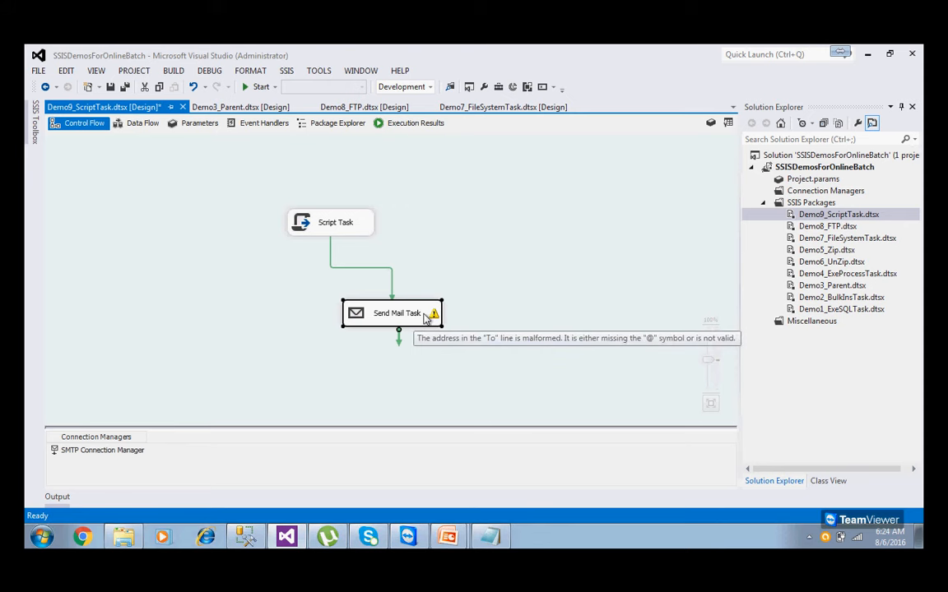
pyautogui.click(407, 124)
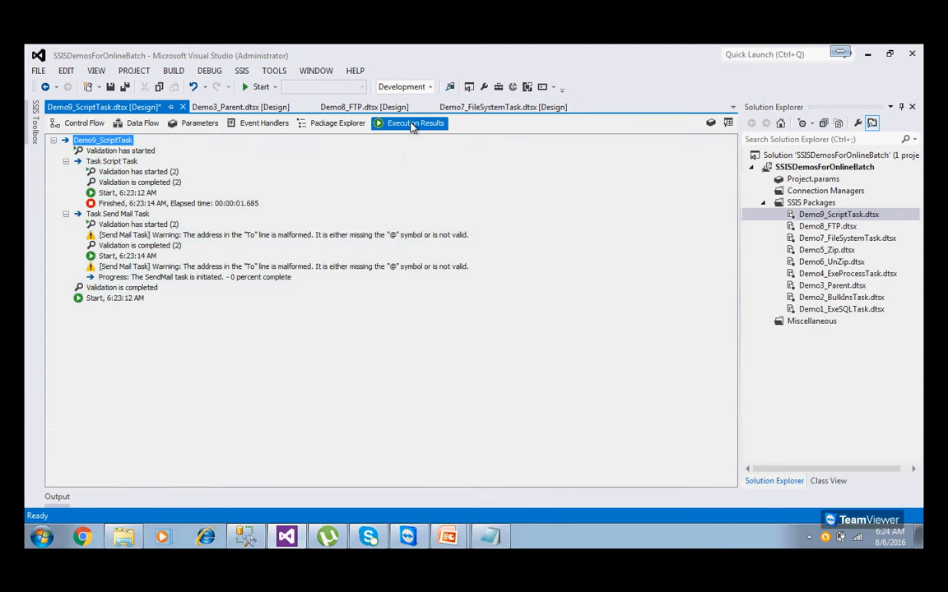
pyautogui.click(93, 125)
# Confirm the SMTP connection's server is 198.0.1.10 without changes, and save the package.
pyautogui.doubleClick(115, 454)
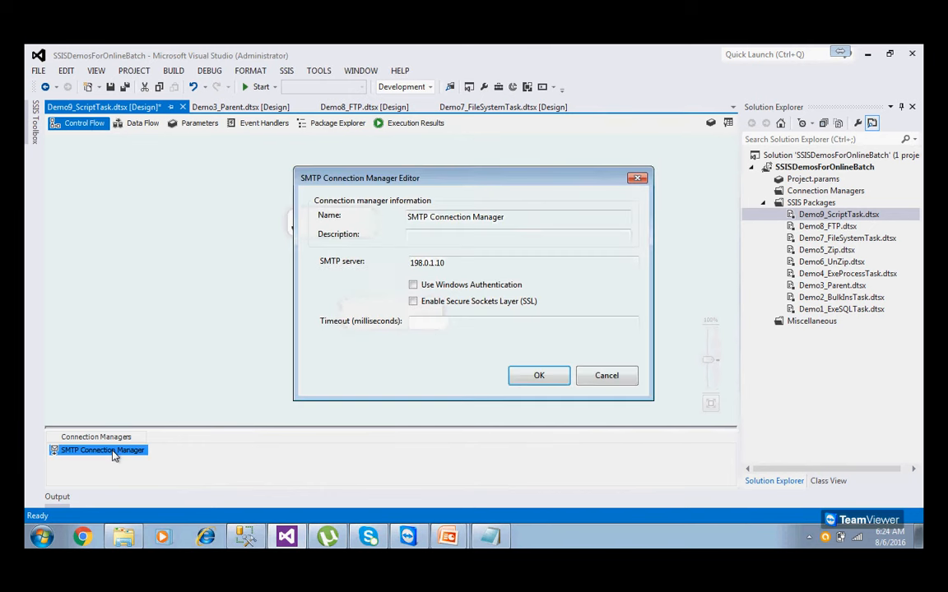
pyautogui.moveTo(497, 262); pyautogui.dragTo(345, 275)
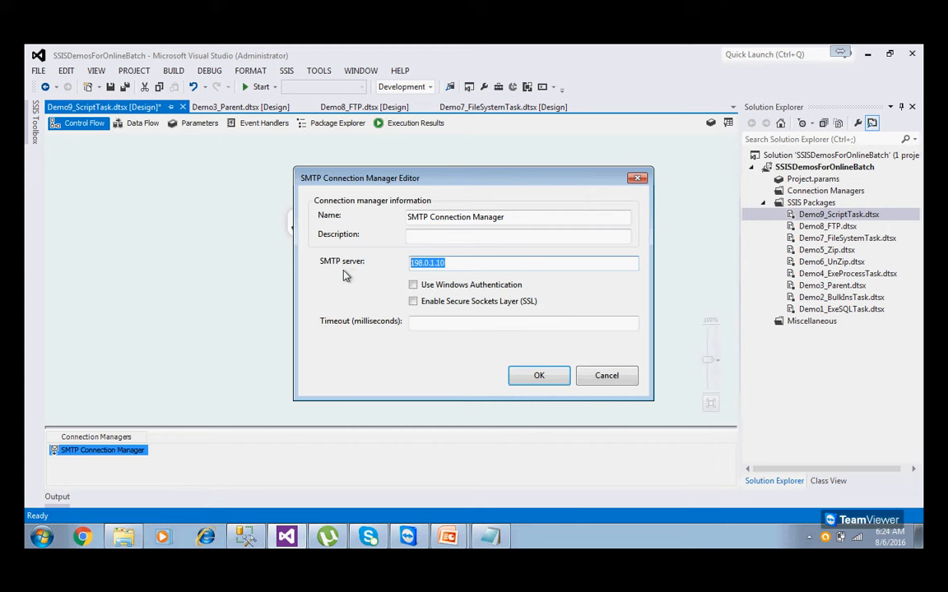
pyautogui.click(606, 380)
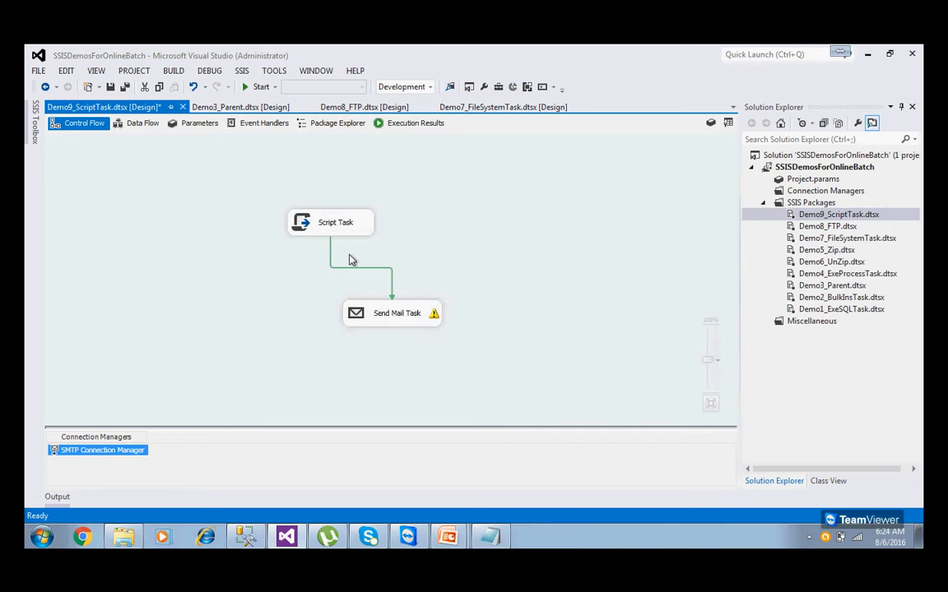
pyautogui.hotkey('ctrl', 's')
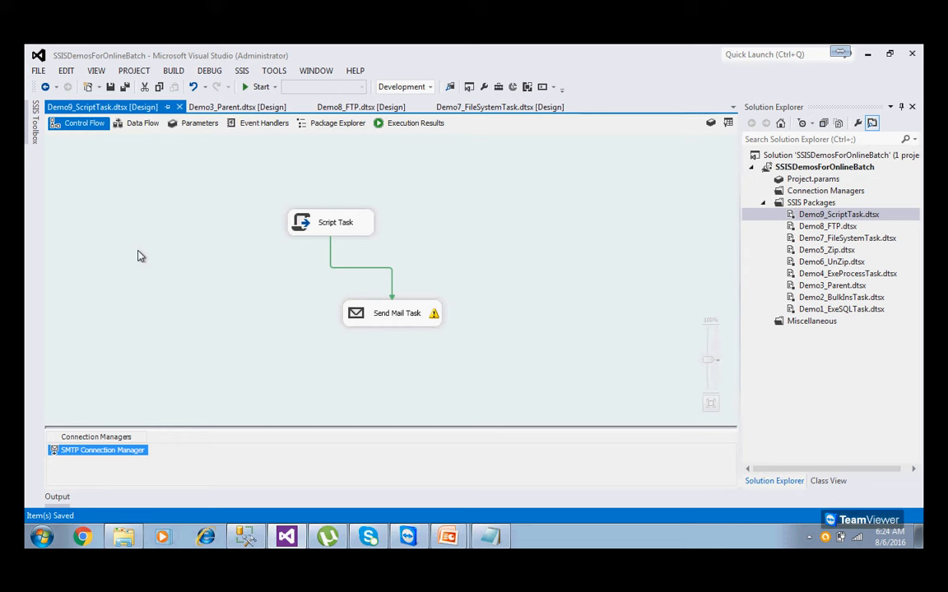
# Read the Execute Process Task and Web Service Task descriptions in the SSIS Toolbox, then return to the slide show.
pyautogui.click(34, 129)
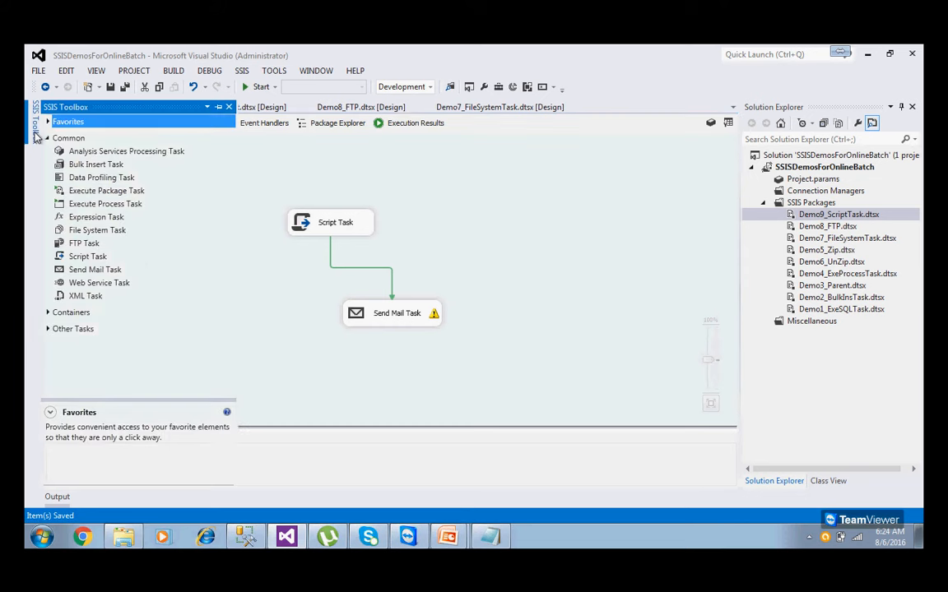
pyautogui.click(99, 205)
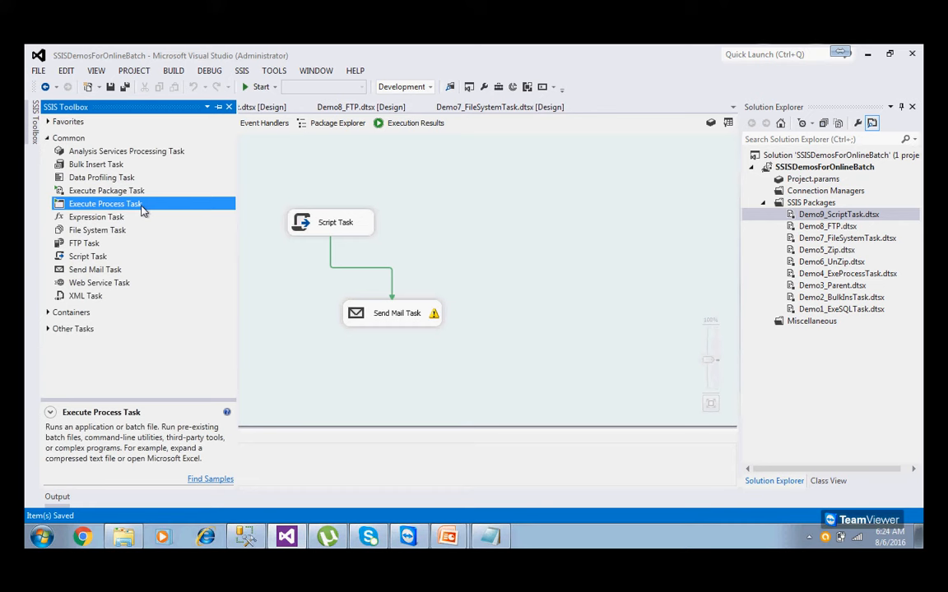
pyautogui.click(119, 282)
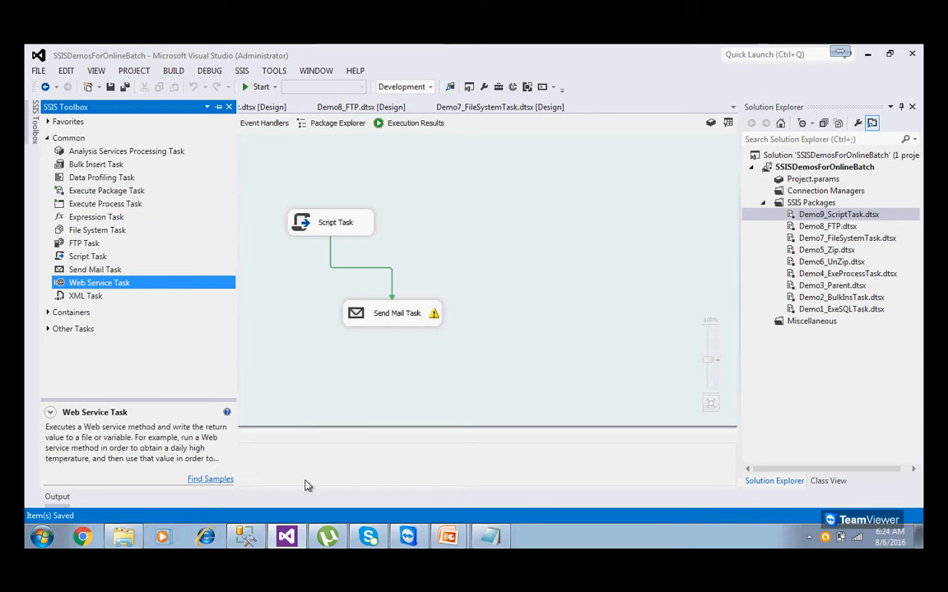
pyautogui.moveTo(468, 528)
pyautogui.click(460, 506)
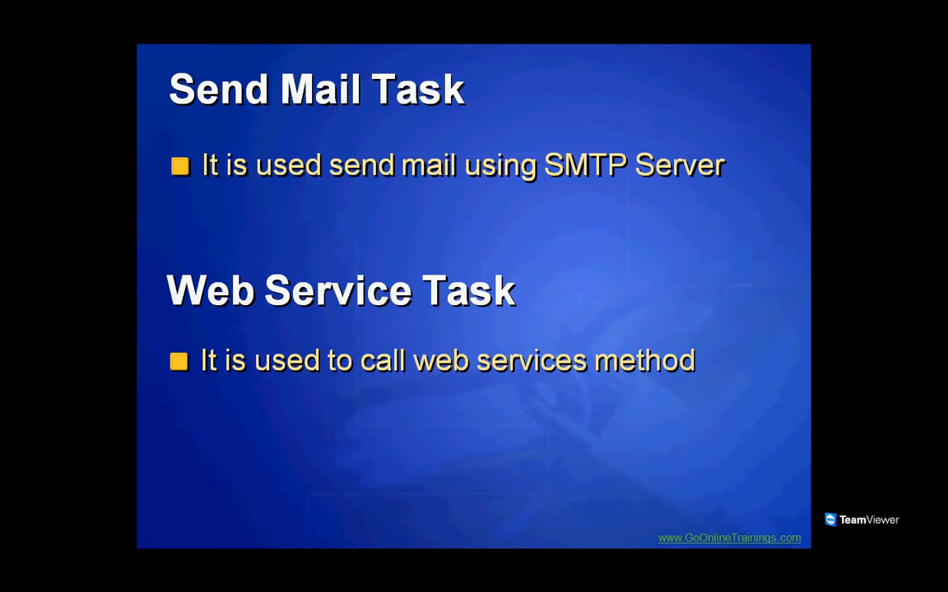
# Switch from the slide show to the Notepad notes window using the Start menu.
pyautogui.press('super')
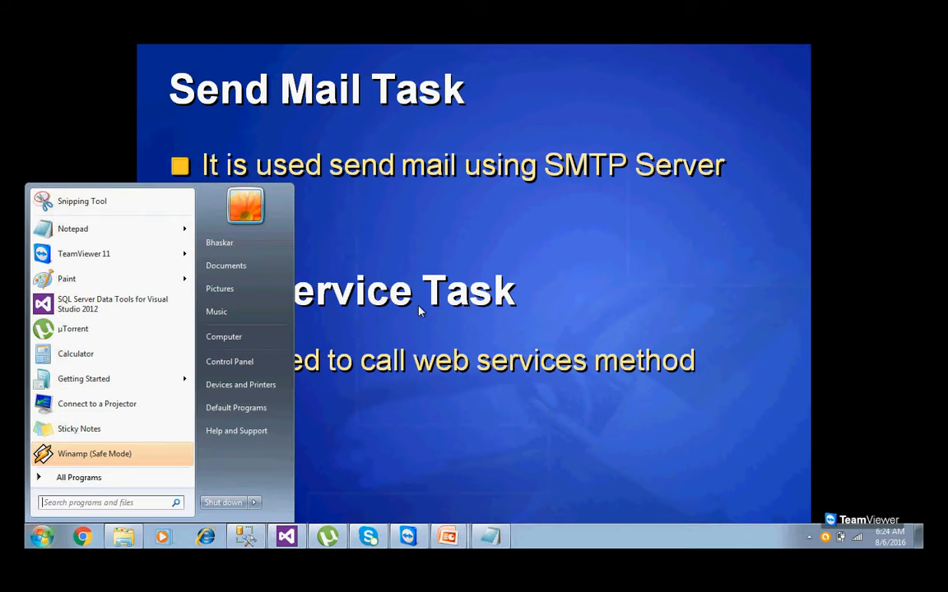
pyautogui.click(490, 536)
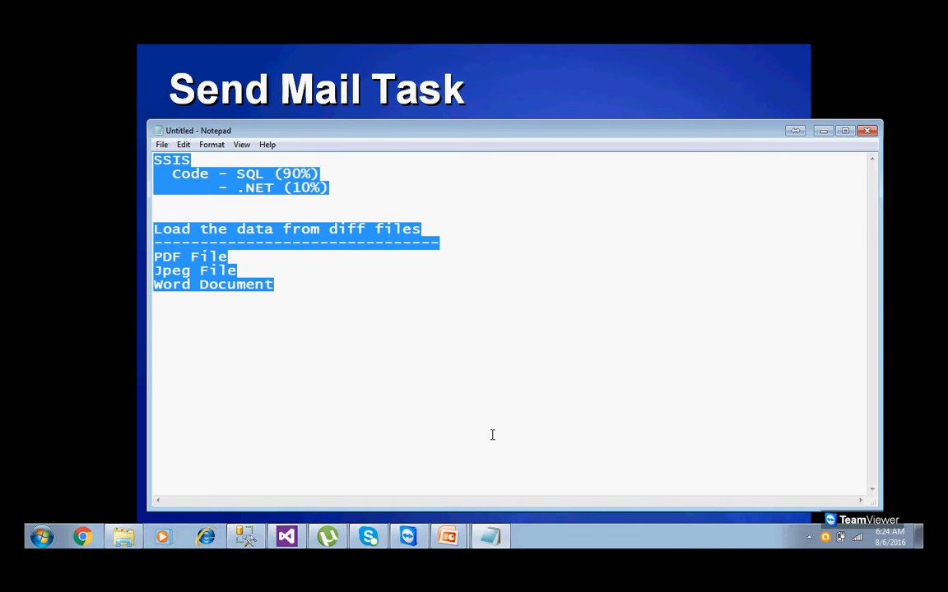
# Replace the old notes with a '.NET programming' heading, a dashed underline and 'Function F1'.
pyautogui.press('Delete')
pyautogui.write('C')
pyautogui.press('BackSpace')
pyautogui.press('BackSpace')
pyautogui.write('.NEt')
pyautogui.press('BackSpace')
pyautogui.press('BackSpace')
pyautogui.write('T pr')
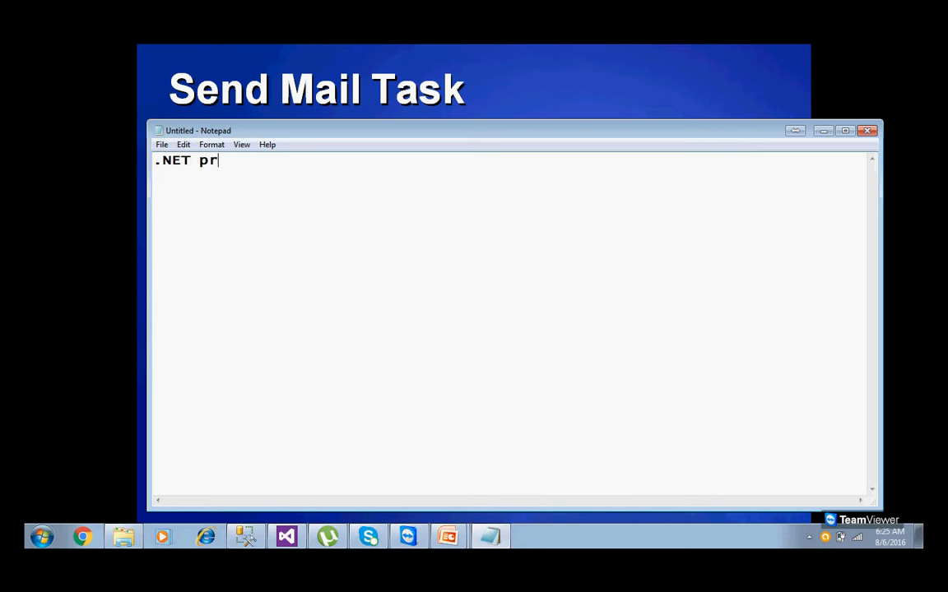
pyautogui.write('ogramming')
pyautogui.press('Return')
pyautogui.write('---------------------')
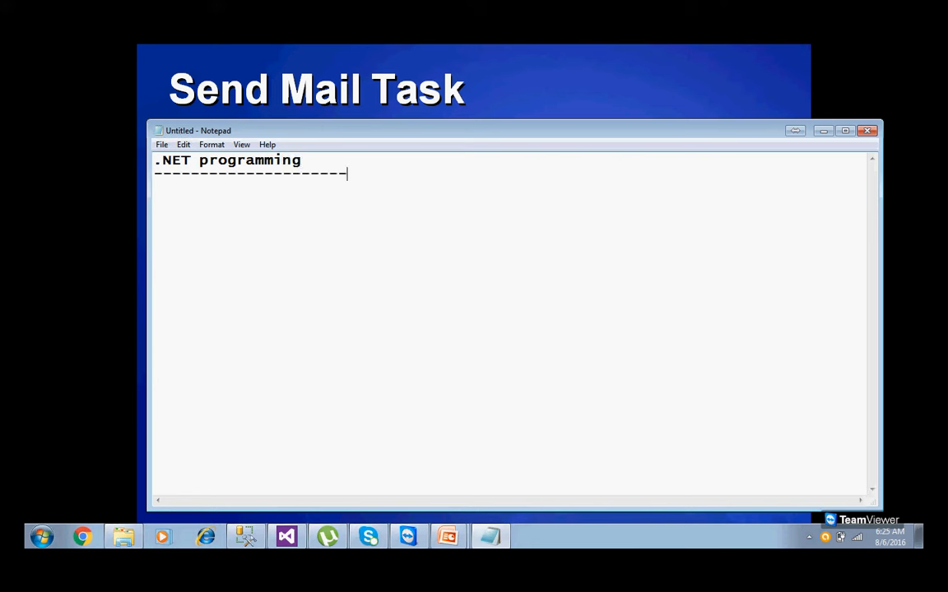
pyautogui.press('Return')
pyautogui.press('Return')
pyautogui.write('Function F1')
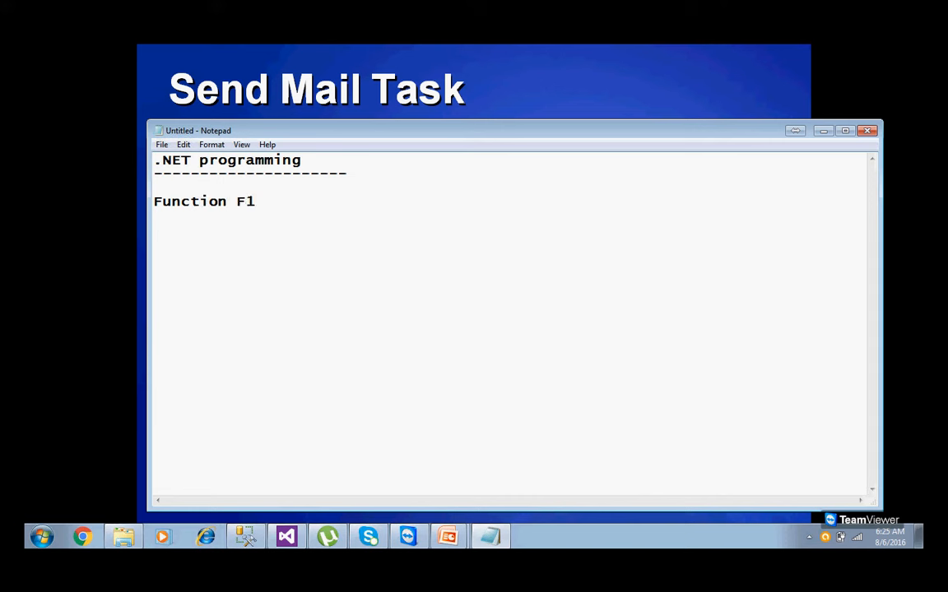
# Copy the heading and underline into a second block below, adding 'Call F1' under it.
pyautogui.press('Return')
pyautogui.press('Return')
pyautogui.press('Return')
pyautogui.press('Return')
pyautogui.press('Return')
pyautogui.press('Up')
pyautogui.press('Up')
pyautogui.press('Up')
pyautogui.press('Up')
pyautogui.press('Up')
pyautogui.press('Up')
pyautogui.press('Up')
pyautogui.hotkey('shift', 'Up')
pyautogui.hotkey('shift', 'Up')
pyautogui.hotkey('ctrl', 'c')
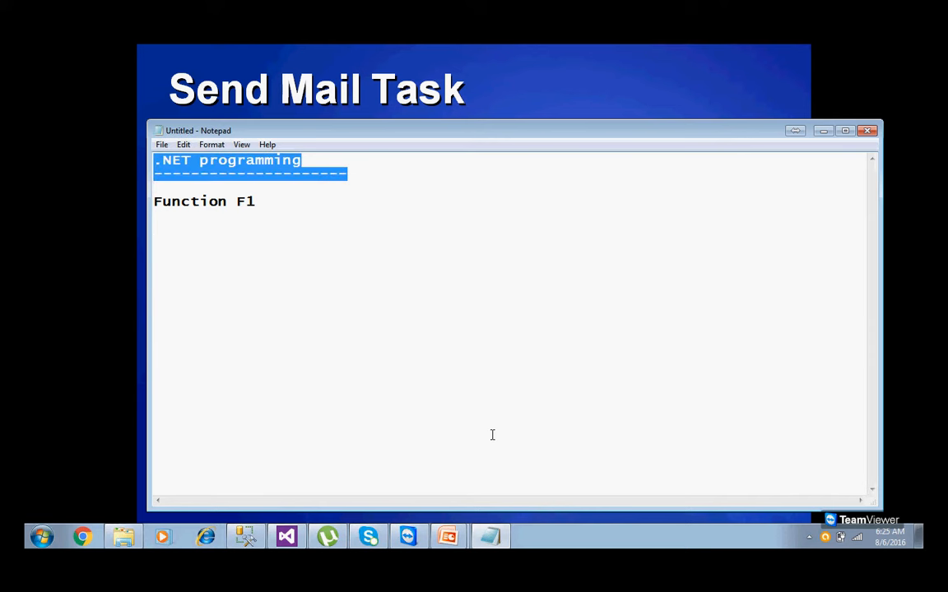
pyautogui.press('Down')
pyautogui.press('Down')
pyautogui.press('Down')
pyautogui.press('Down')
pyautogui.press('Down')
pyautogui.press('Down')
pyautogui.press('Down')
pyautogui.press('Down')
pyautogui.press('Down')
pyautogui.hotkey('ctrl', 'v')
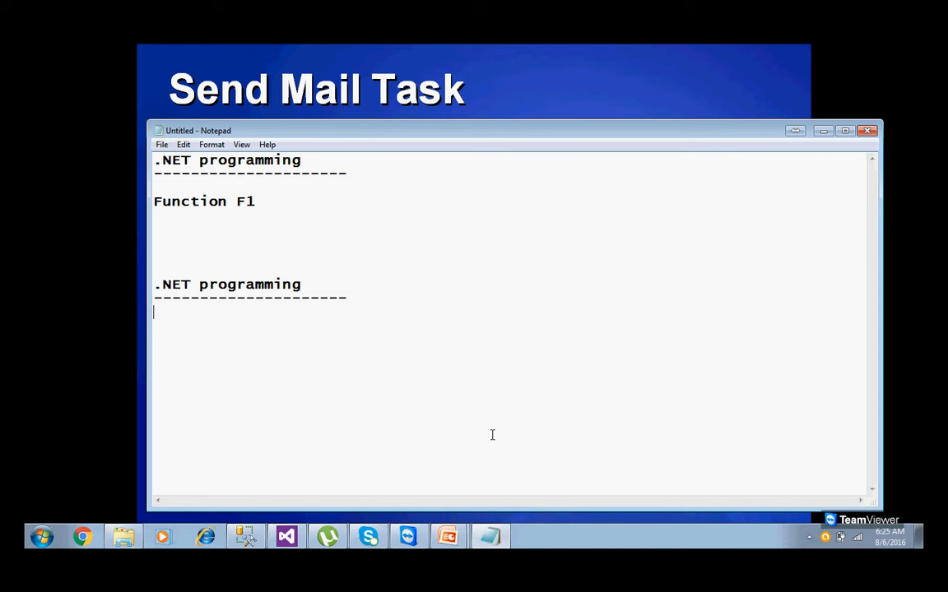
pyautogui.write('Call F1')
# Change the first block's line to read 'Create Function F1'.
pyautogui.click(155, 202)
pyautogui.write('Ceate')
pyautogui.press('BackSpace')
pyautogui.press('BackSpace')
pyautogui.press('BackSpace')
pyautogui.press('BackSpace')
pyautogui.press('BackSpace')
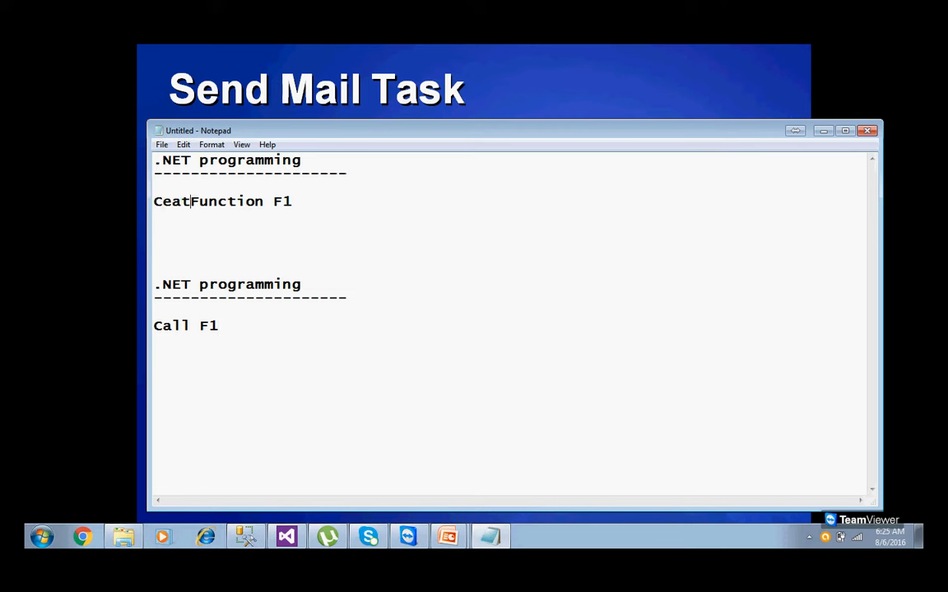
pyautogui.write('reate')
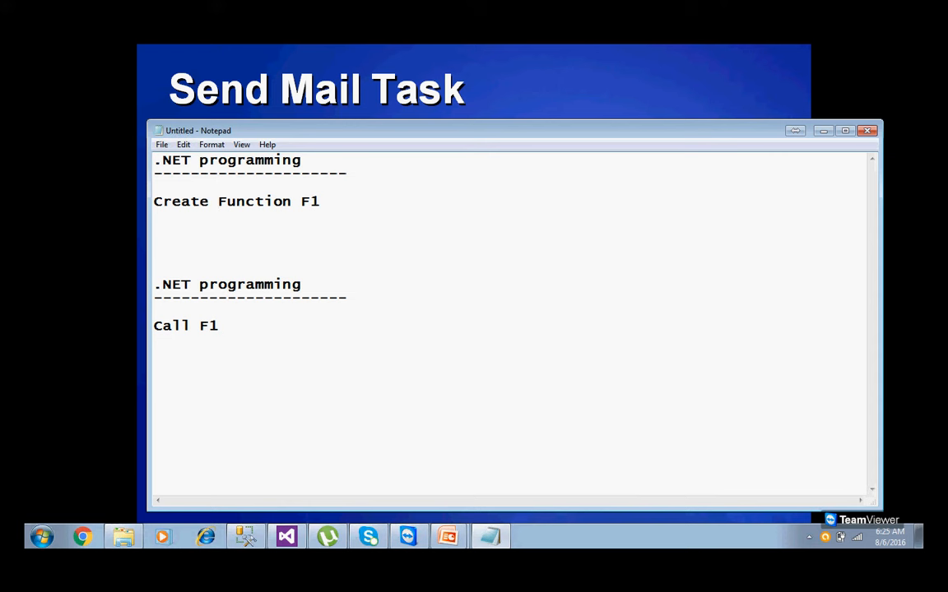
pyautogui.click(333, 205)
pyautogui.press('Return')
pyautogui.press('Return')
pyautogui.write('Call F1')
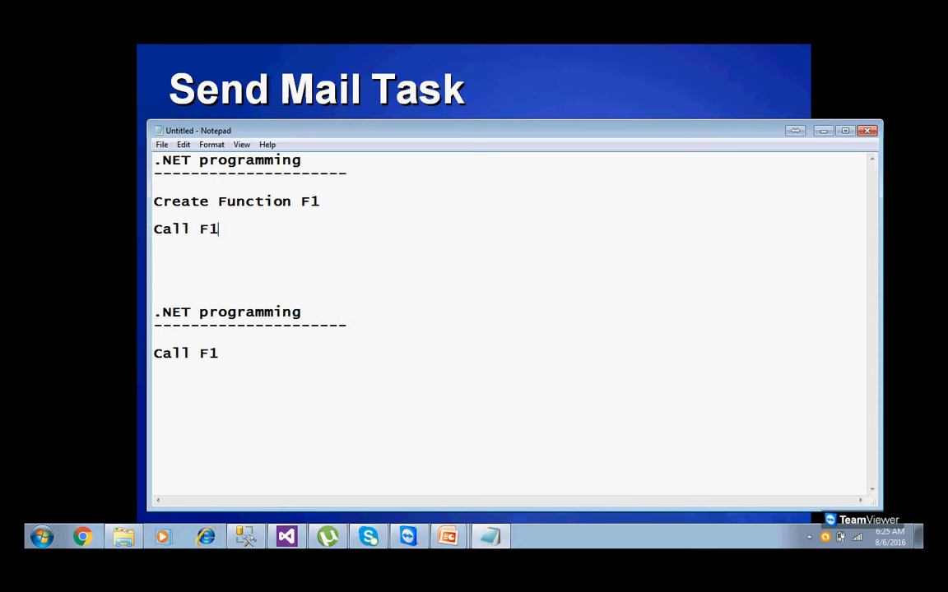
pyautogui.moveTo(171, 203); pyautogui.dragTo(321, 202)
pyautogui.moveTo(221, 230); pyautogui.dragTo(153, 230)
pyautogui.click(305, 256)
pyautogui.moveTo(304, 256); pyautogui.dragTo(156, 159)
pyautogui.click(251, 182)
pyautogui.click(314, 161)
pyautogui.write('- DEV1')
pyautogui.click(341, 309)
pyautogui.write('- DEV2')
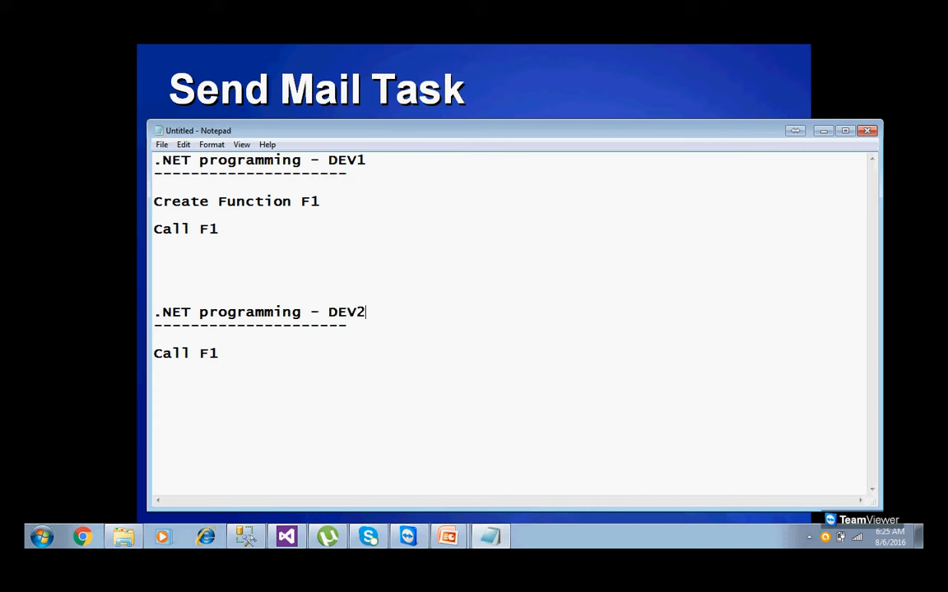
pyautogui.click(309, 330)
pyautogui.write('-----')
pyautogui.moveTo(235, 231); pyautogui.dragTo(145, 209)
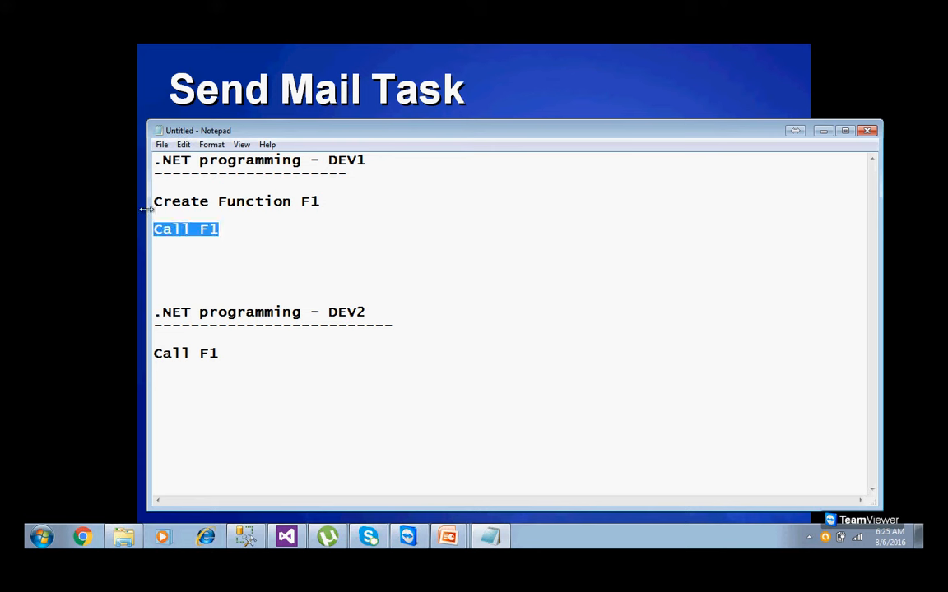
pyautogui.click(209, 239)
pyautogui.moveTo(218, 230); pyautogui.dragTo(149, 220)
pyautogui.doubleClick(205, 354)
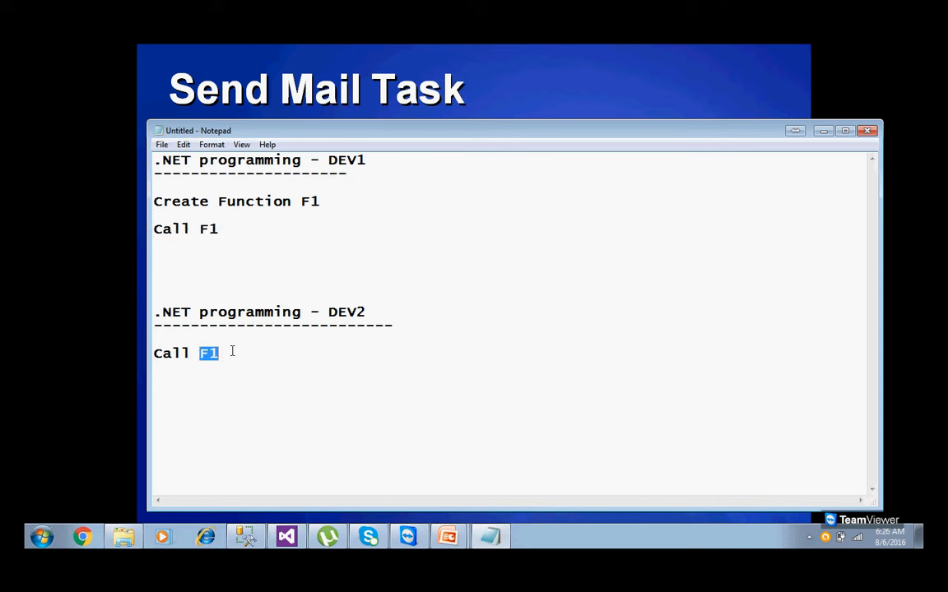
pyautogui.click(207, 359)
pyautogui.moveTo(239, 362); pyautogui.dragTo(142, 353)
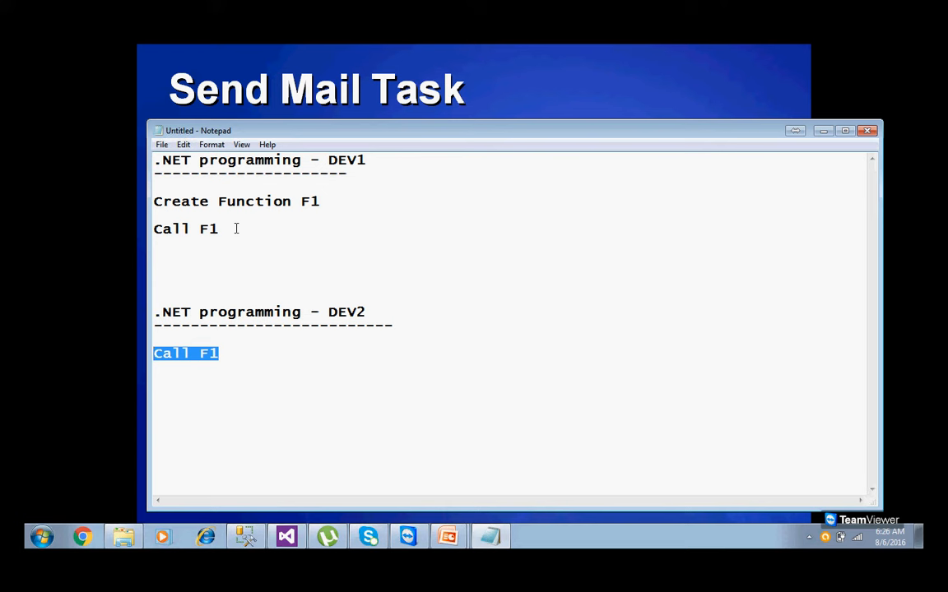
pyautogui.click(234, 229)
pyautogui.hotkey('shift', 'Home')
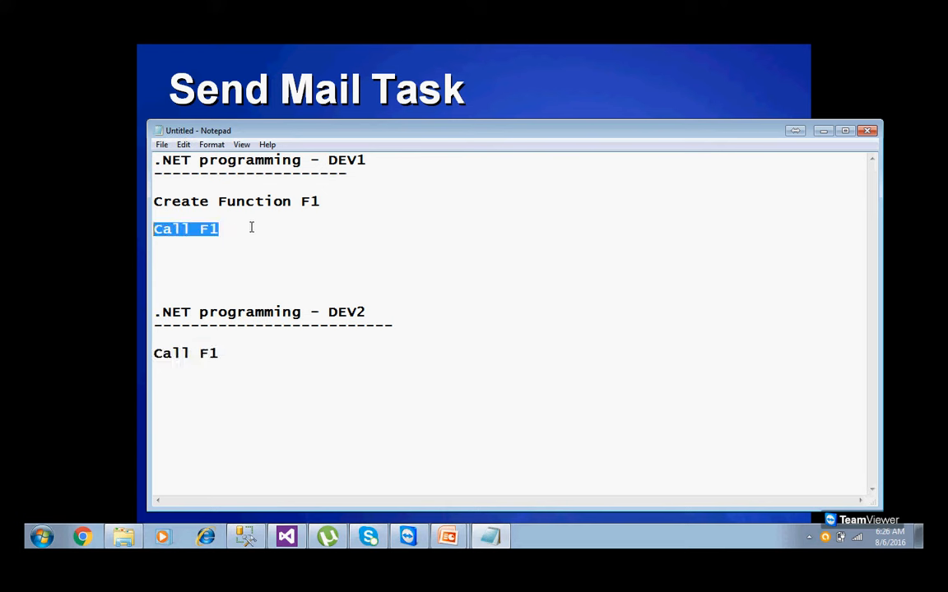
pyautogui.click(226, 201)
pyautogui.hotkey('shift', 'End')
pyautogui.click(328, 313)
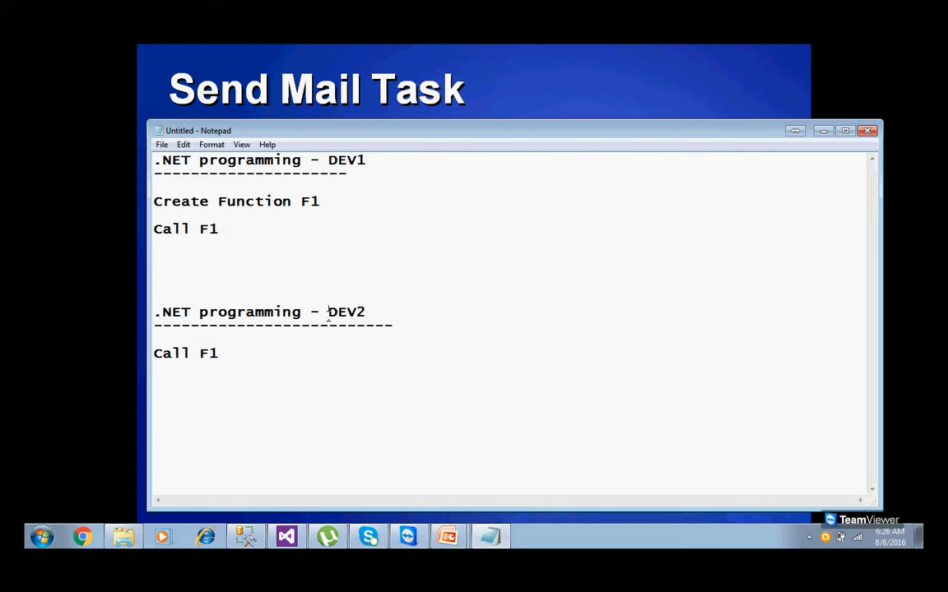
pyautogui.moveTo(328, 313); pyautogui.dragTo(375, 312)
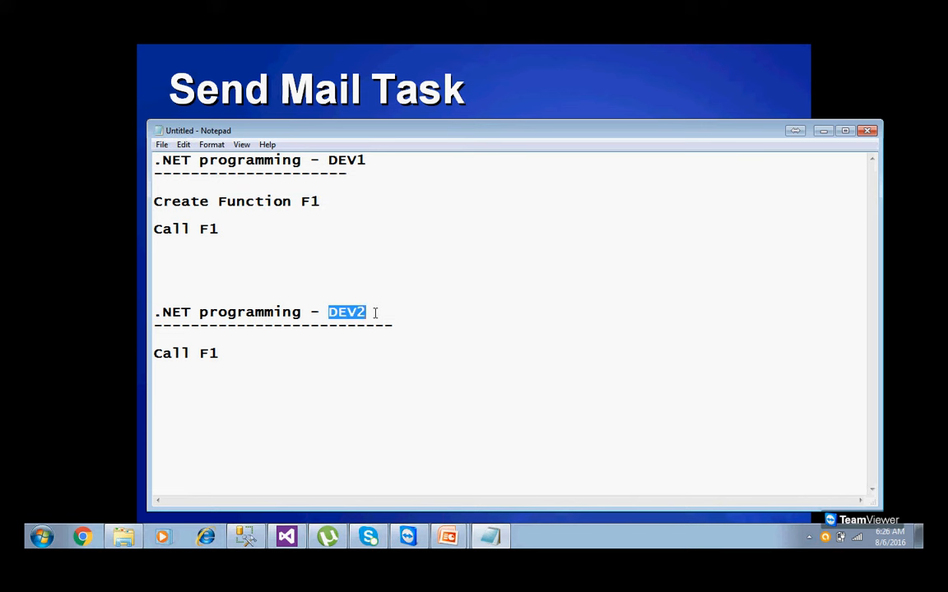
pyautogui.moveTo(220, 354); pyautogui.dragTo(155, 306)
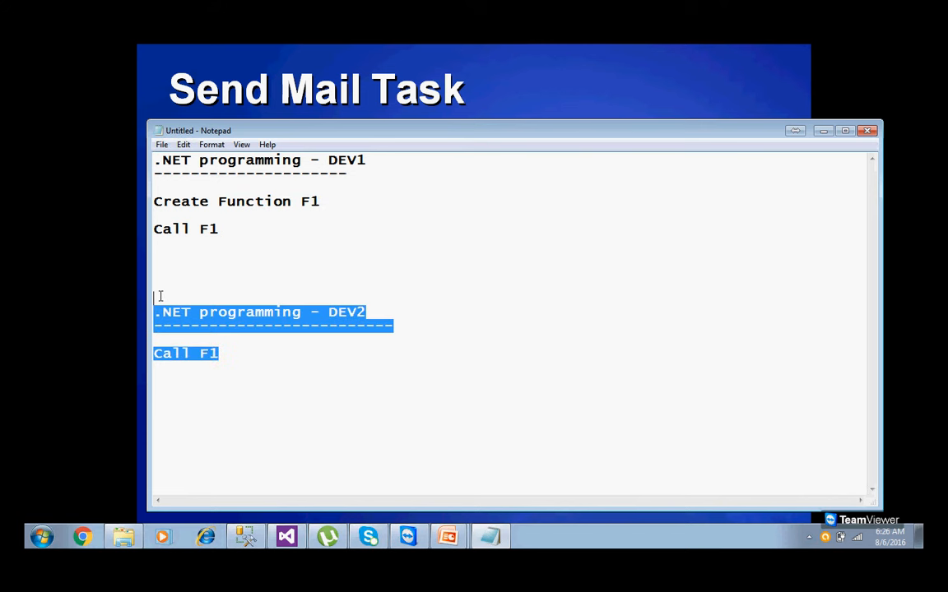
pyautogui.click(236, 374)
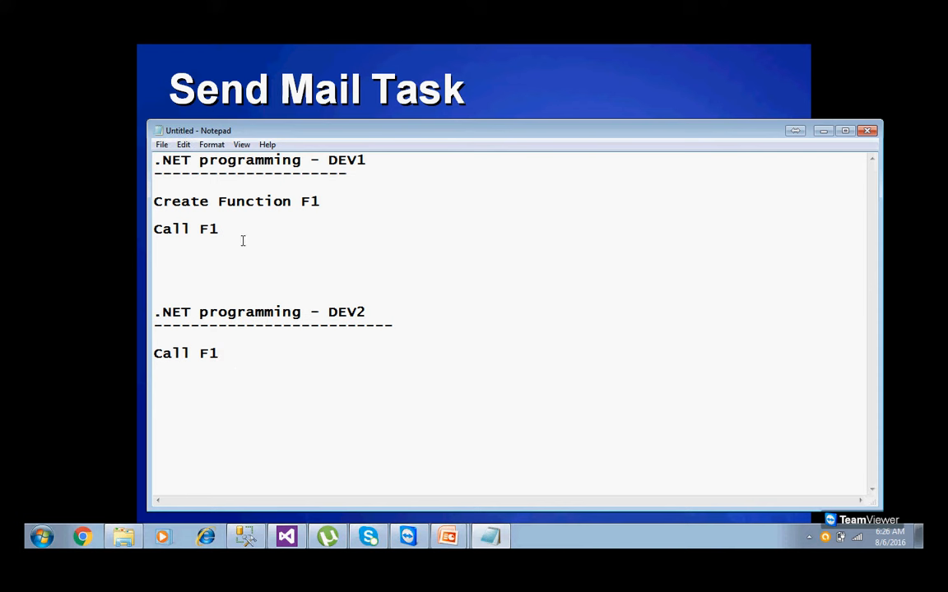
pyautogui.moveTo(234, 228); pyautogui.dragTo(148, 234)
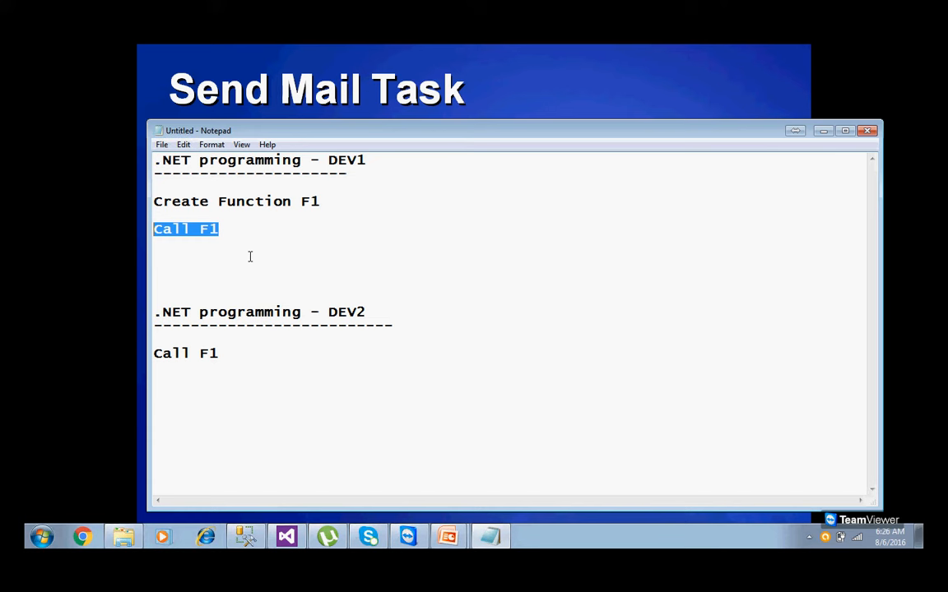
pyautogui.click(317, 381)
pyautogui.click(262, 236)
# Append a dashed arrow pointing to 'Web site' after Create Function F1.
pyautogui.click(352, 203)
pyautogui.write('------------------> Web ')
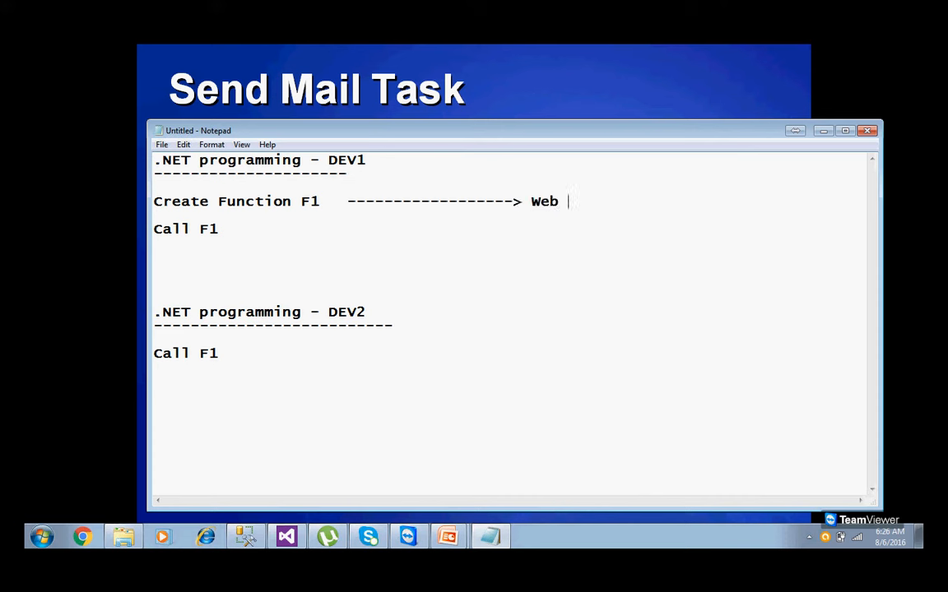
pyautogui.write('site')
pyautogui.moveTo(530, 202); pyautogui.dragTo(576, 202)
pyautogui.click(588, 250)
# Highlight Call F1, Website and F1 in turn to link the blocks together.
pyautogui.moveTo(200, 229); pyautogui.dragTo(243, 232)
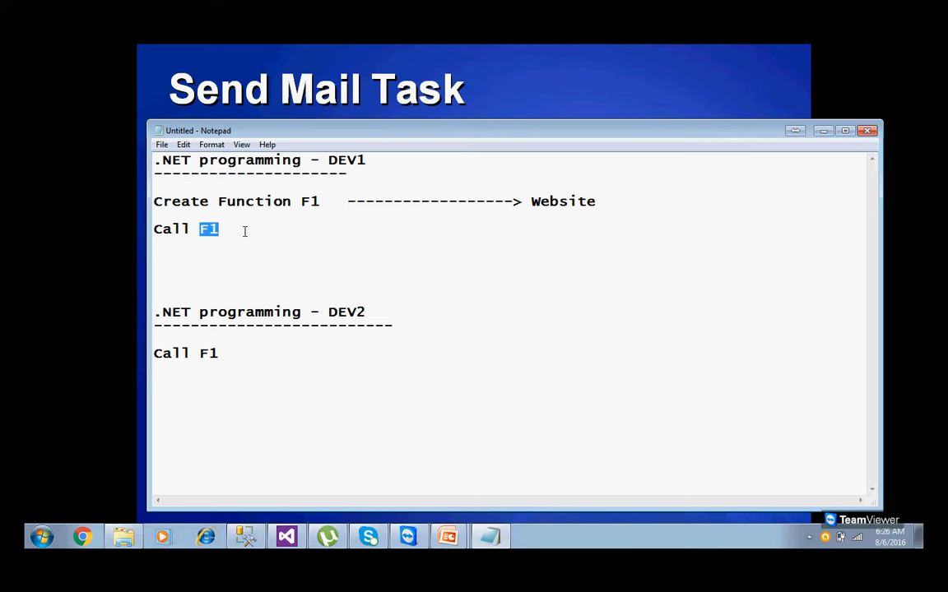
pyautogui.doubleClick(212, 353)
pyautogui.click(235, 227)
pyautogui.hotkey('shift', 'Home')
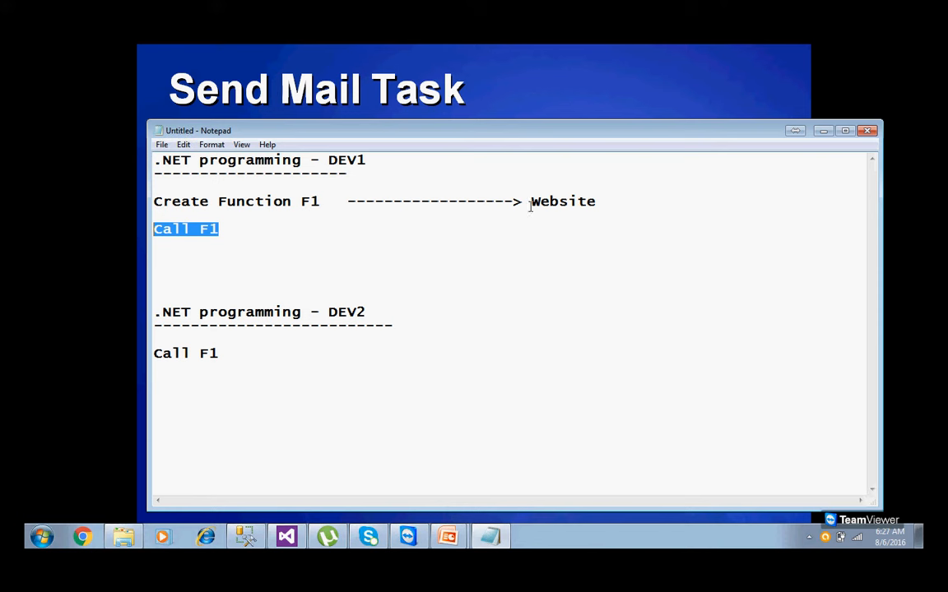
pyautogui.moveTo(530, 204); pyautogui.dragTo(605, 205)
pyautogui.click(597, 227)
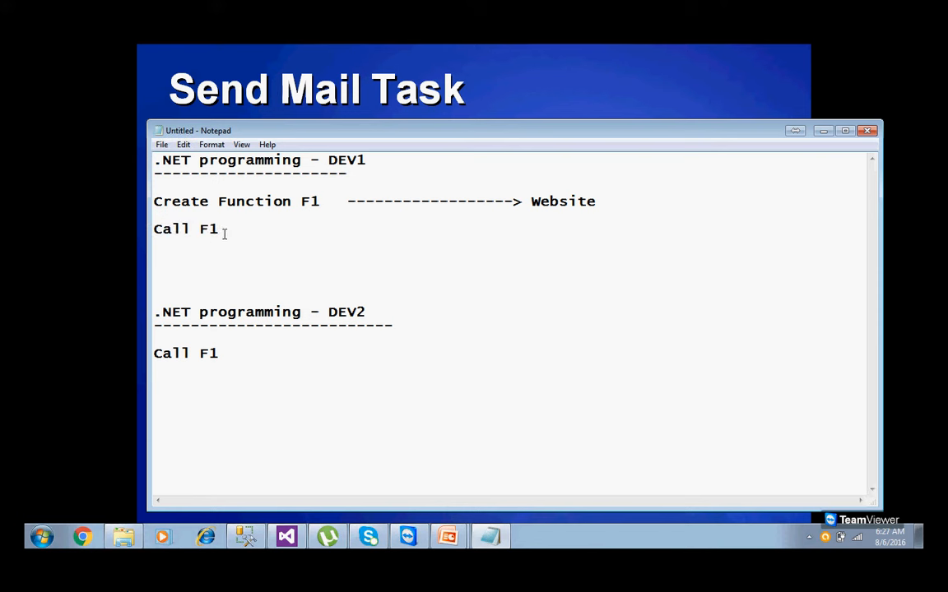
pyautogui.moveTo(225, 233); pyautogui.dragTo(155, 227)
pyautogui.moveTo(531, 201); pyautogui.dragTo(599, 201)
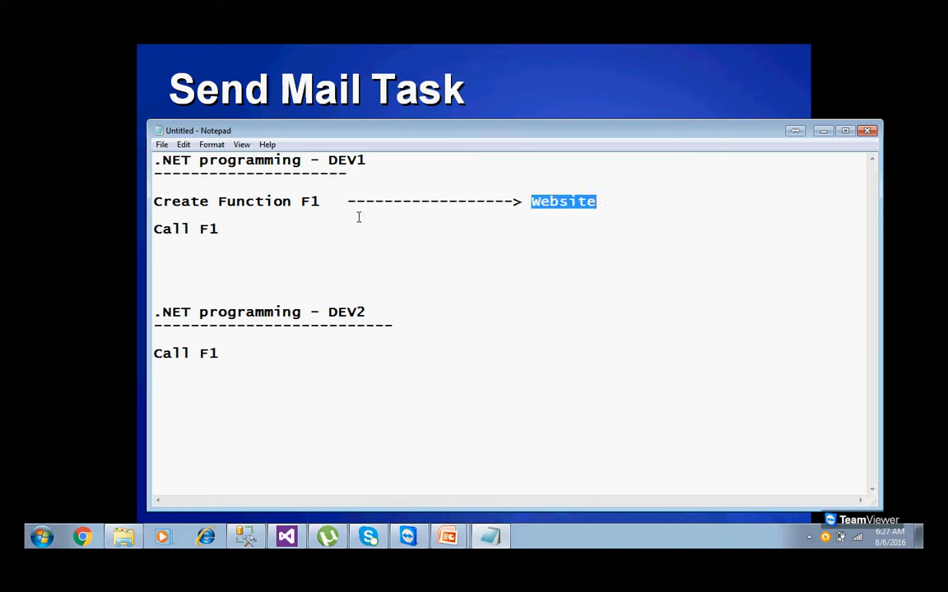
pyautogui.moveTo(303, 201); pyautogui.dragTo(338, 202)
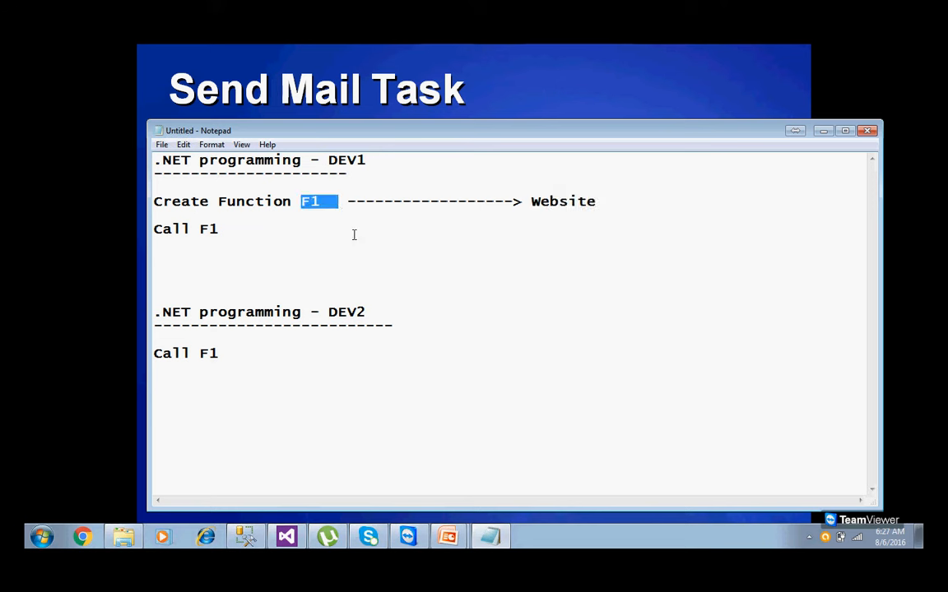
pyautogui.click(265, 267)
# Add a 'Web Service...?' heading defining it as a function or method in the web.
pyautogui.write('Web Serv')
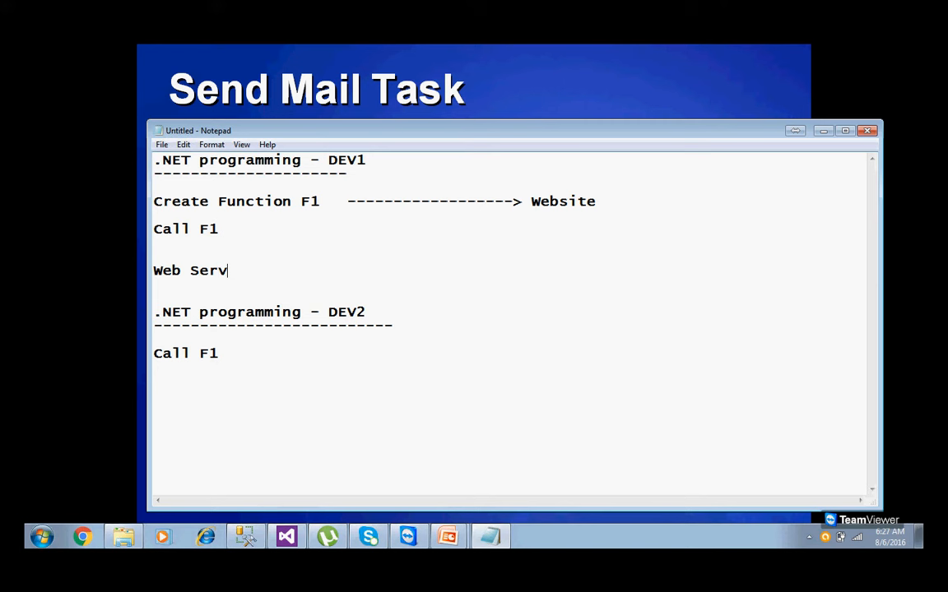
pyautogui.write('ice...?')
pyautogui.press('Return')
pyautogui.write('A function r')
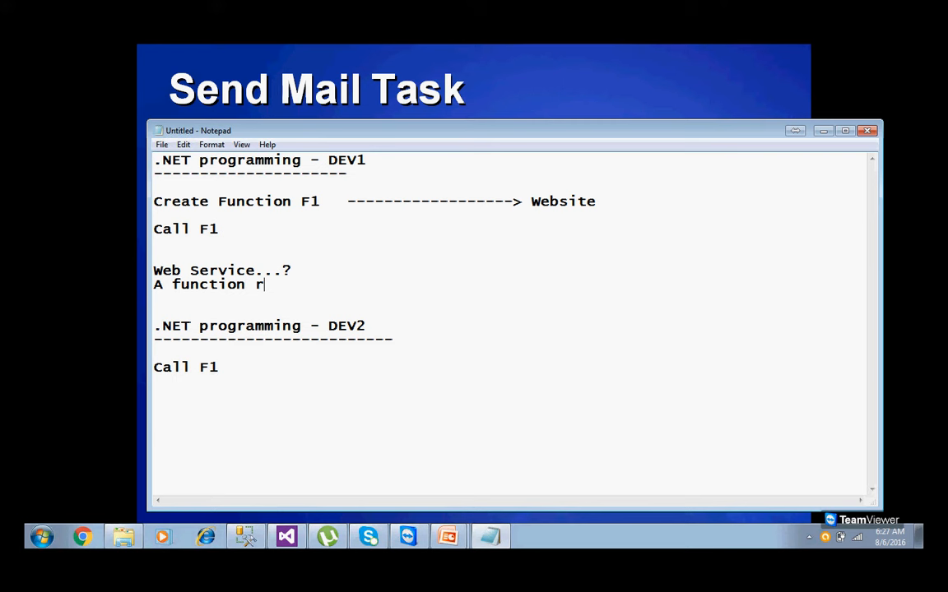
pyautogui.press('BackSpace')
pyautogui.write('or method ')
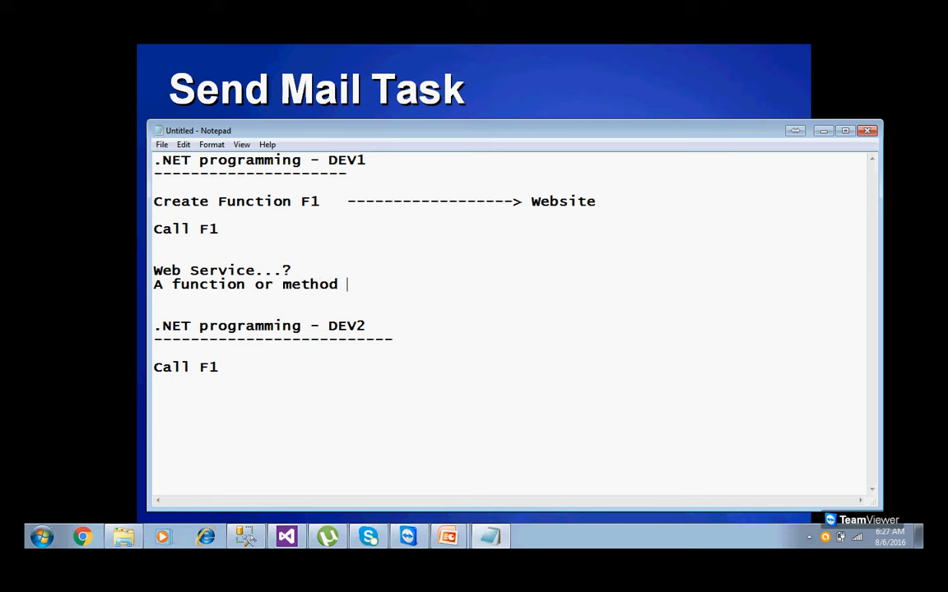
pyautogui.write('in the web')
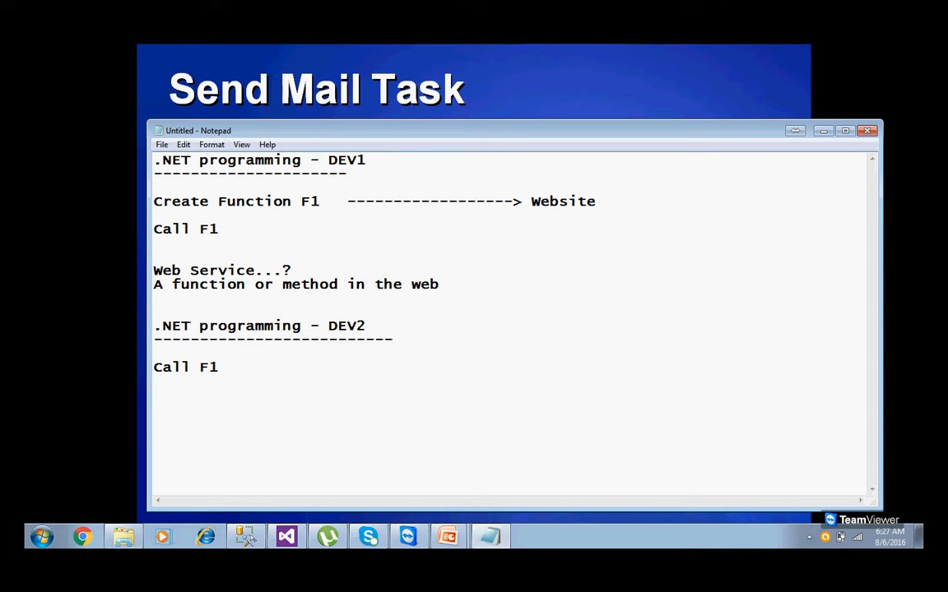
pyautogui.write(' is called as ')
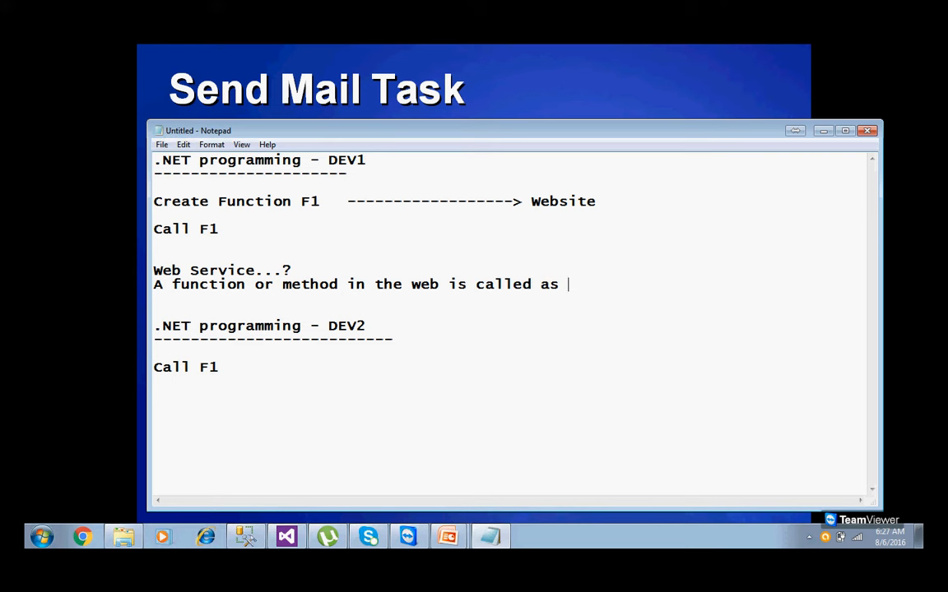
pyautogui.write('web service.')
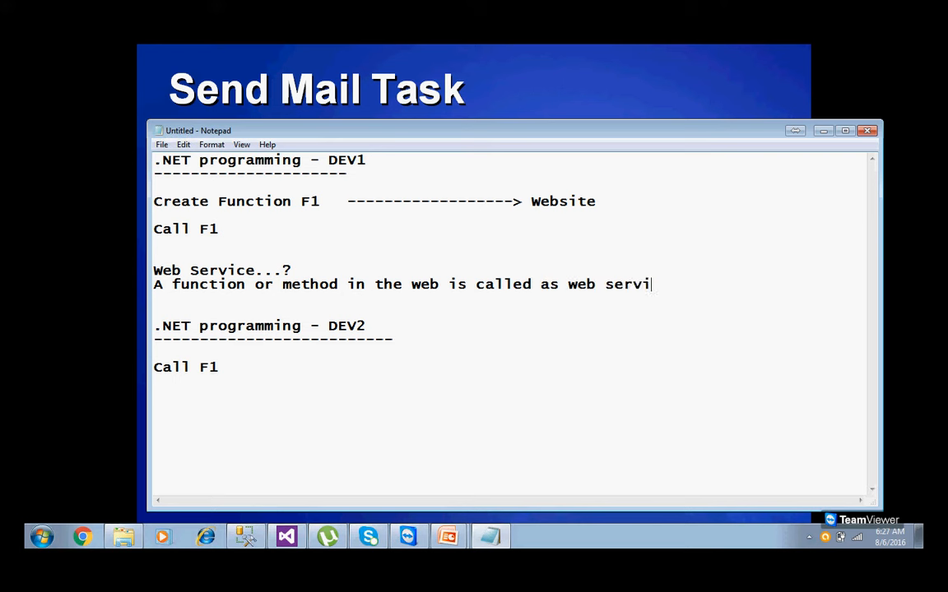
# List Java, .NET and etc on separate lines below the definition.
pyautogui.press('Return')
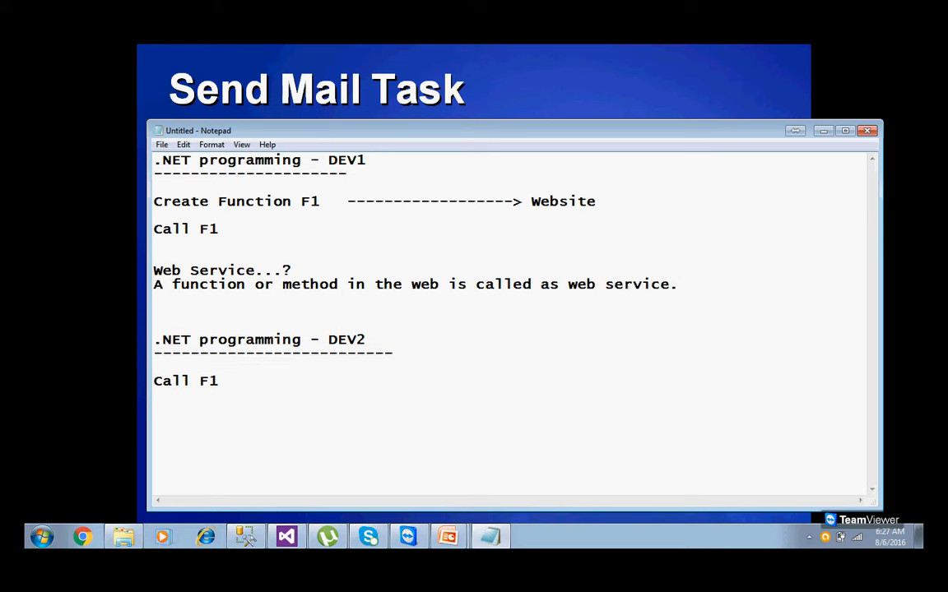
pyautogui.press('Return')
pyautogui.write('Java')
pyautogui.press('Return')
pyautogui.write('.NET')
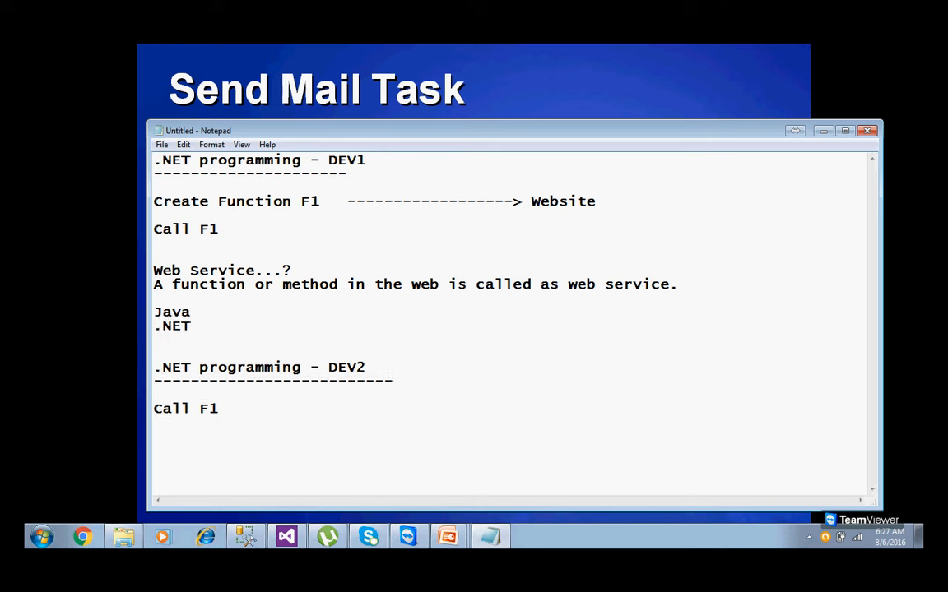
pyautogui.press('Return')
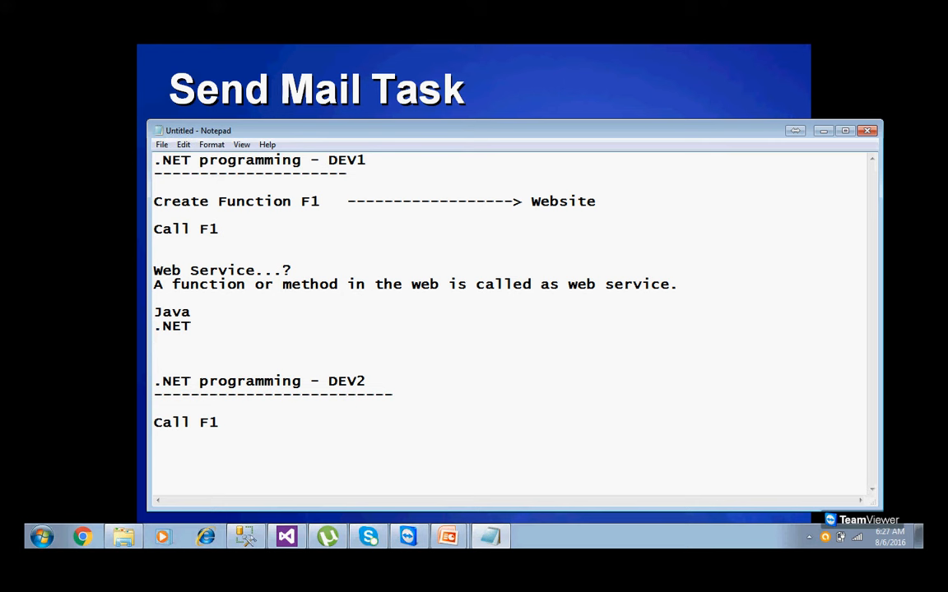
pyautogui.write('x')
pyautogui.press('BackSpace')
pyautogui.write('etc')
# Highlight Function, Website, the lower Call F1 line and F1 to explain the notes.
pyautogui.moveTo(226, 202); pyautogui.dragTo(302, 203)
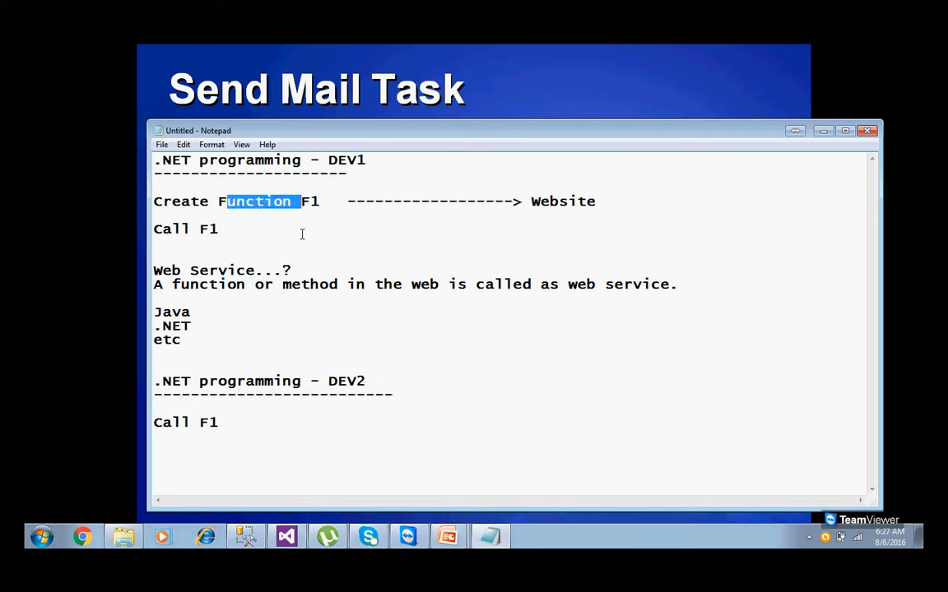
pyautogui.moveTo(530, 202); pyautogui.dragTo(594, 201)
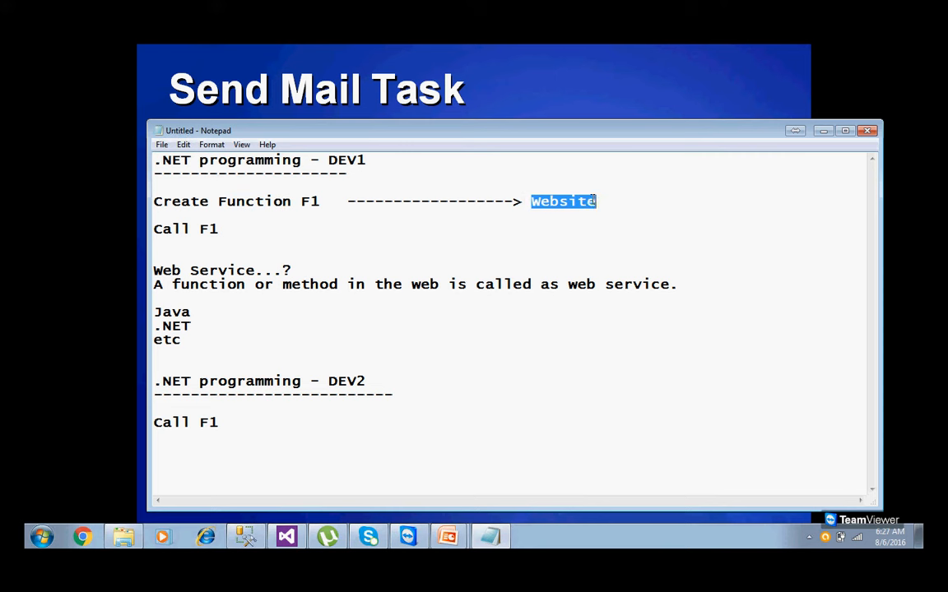
pyautogui.click(582, 232)
pyautogui.moveTo(531, 202); pyautogui.dragTo(601, 205)
pyautogui.moveTo(221, 424); pyautogui.dragTo(153, 415)
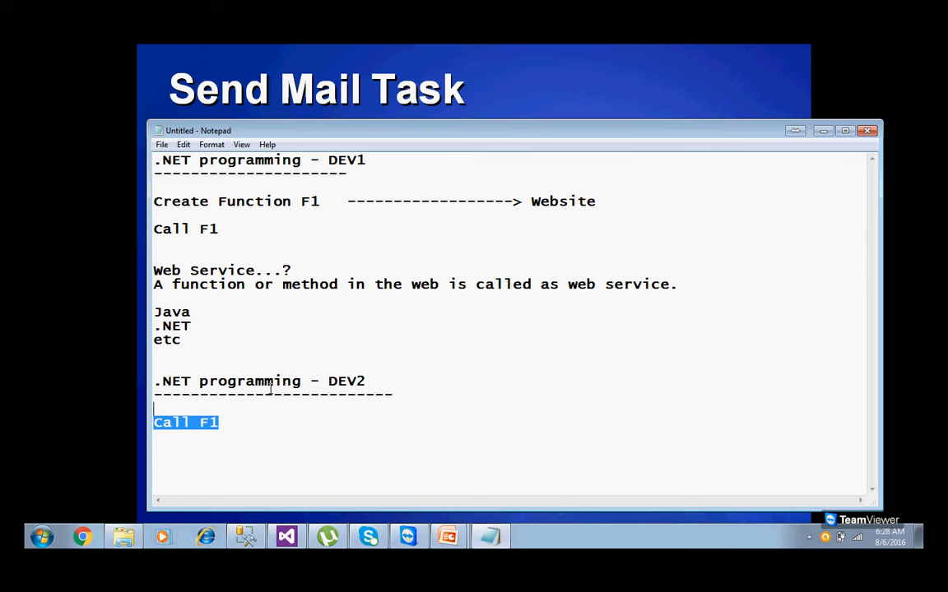
pyautogui.moveTo(302, 204); pyautogui.dragTo(329, 207)
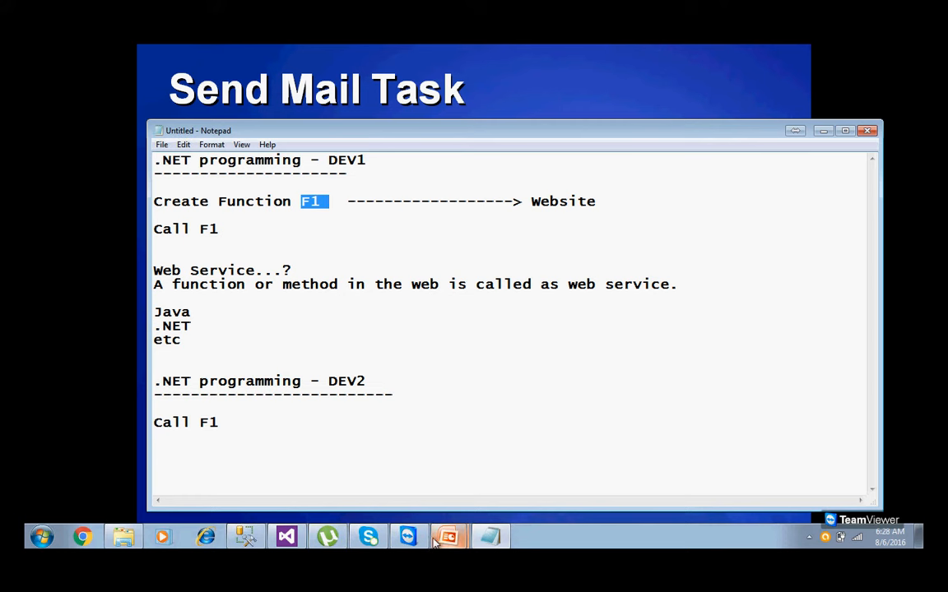
# Bring the PowerPoint slide show forward and advance to the 'XML Task' slide.
pyautogui.moveTo(449, 537)
pyautogui.click(454, 507)
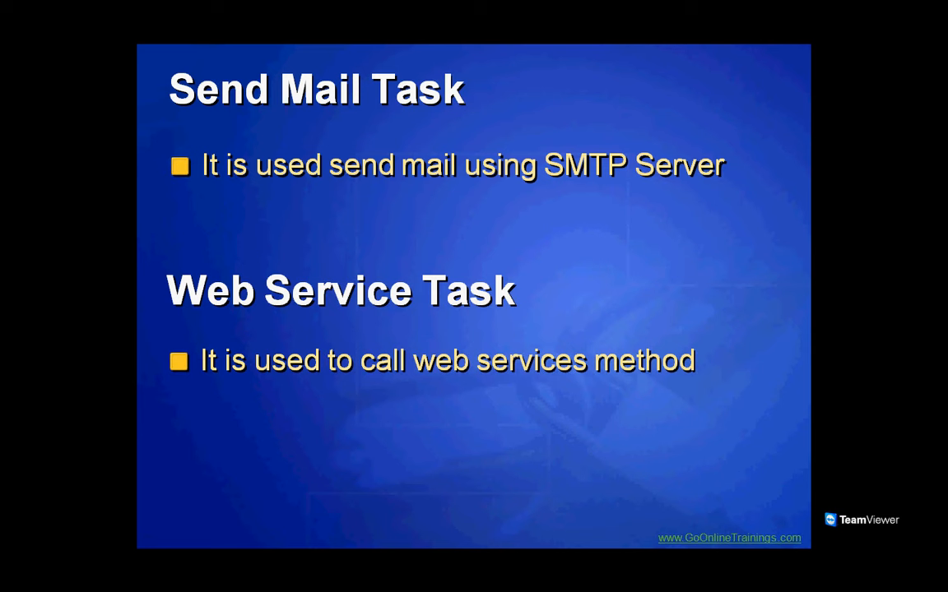
pyautogui.press('Right')
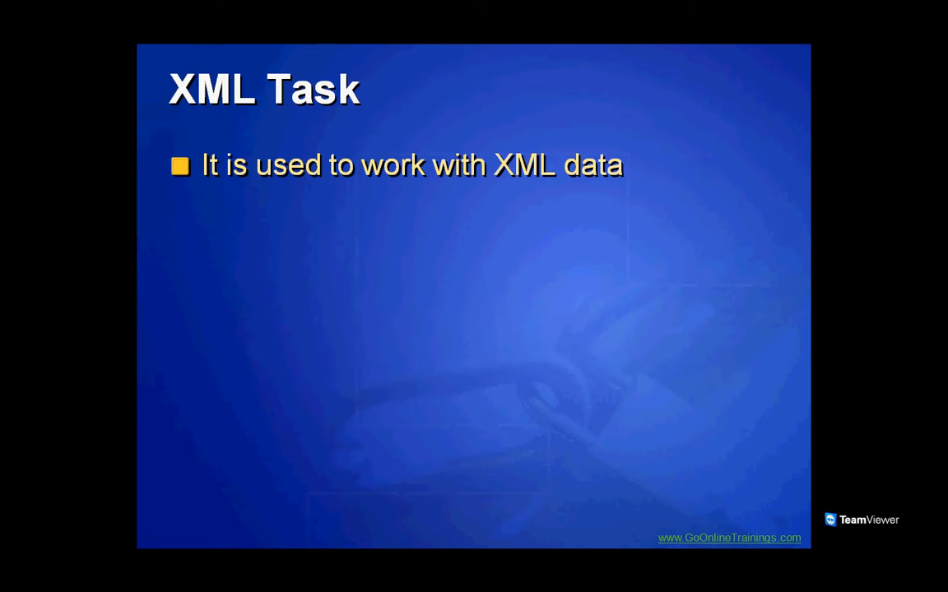